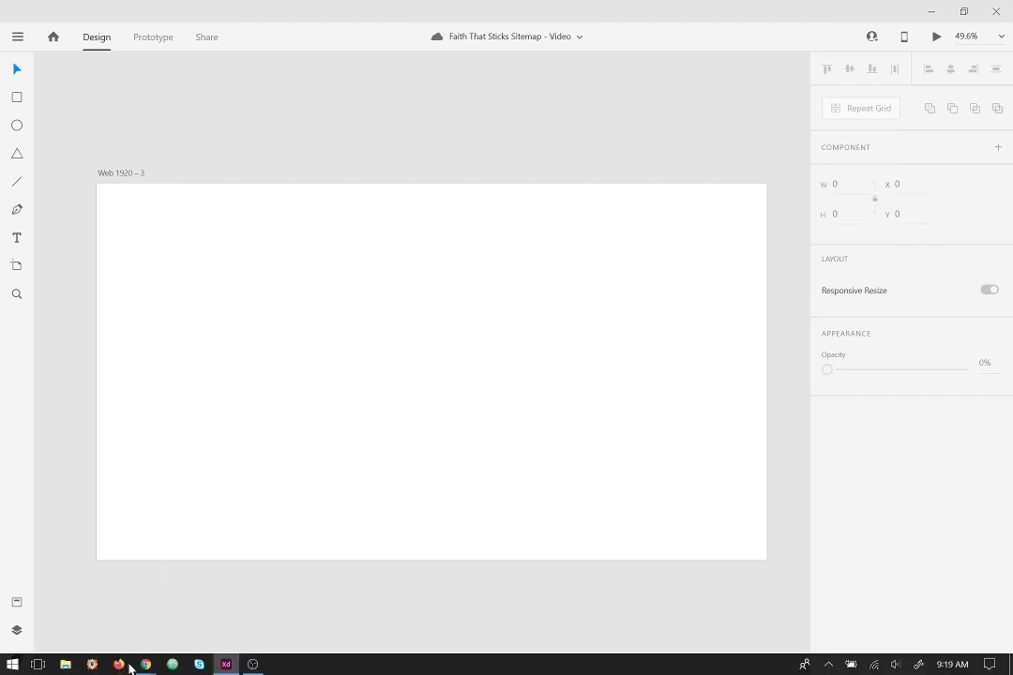
# Switch to the Faith That Sticks survey document in Chrome, review the site description, goals and user profiles, and return to Adobe XD.
pyautogui.moveTo(145, 664)
pyautogui.click(296, 589)
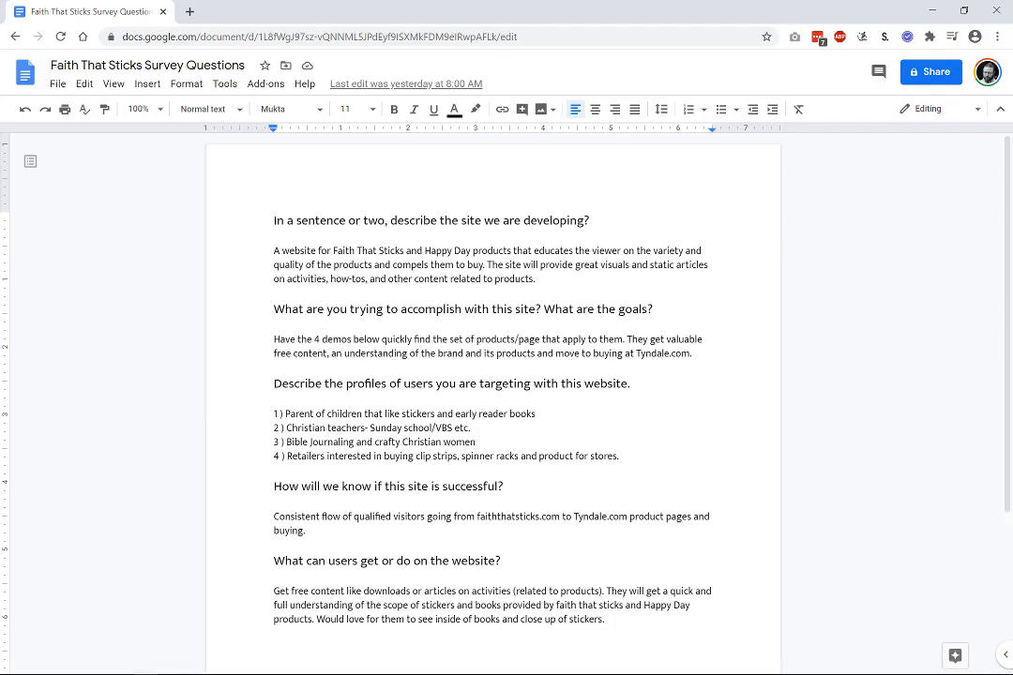
pyautogui.scroll(-2, 361, 385)
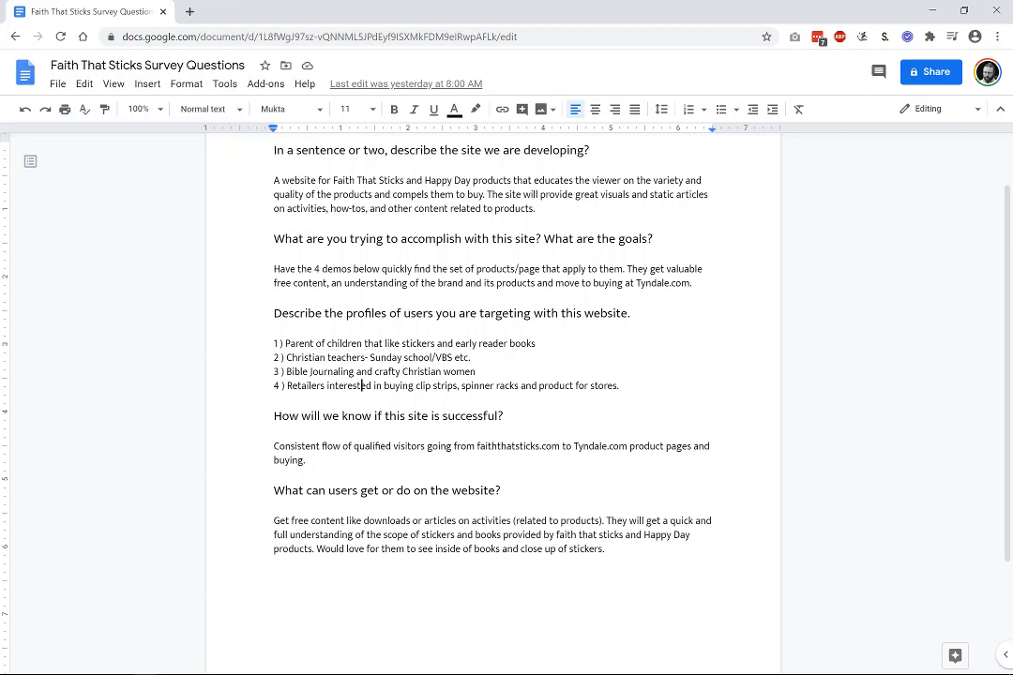
pyautogui.click(226, 666)
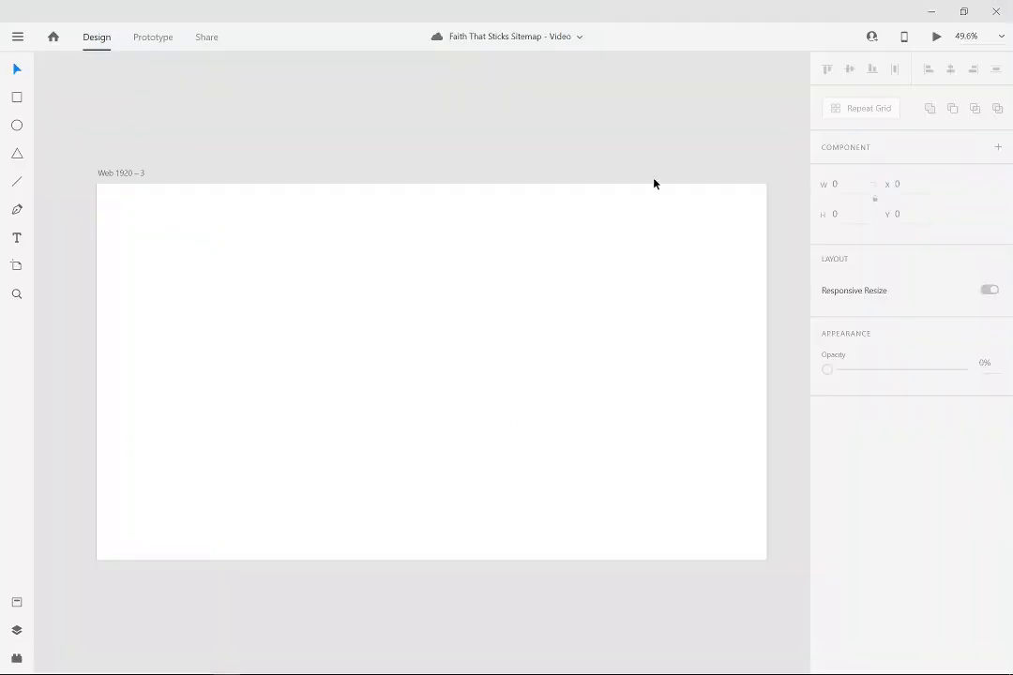
pyautogui.click(252, 670)
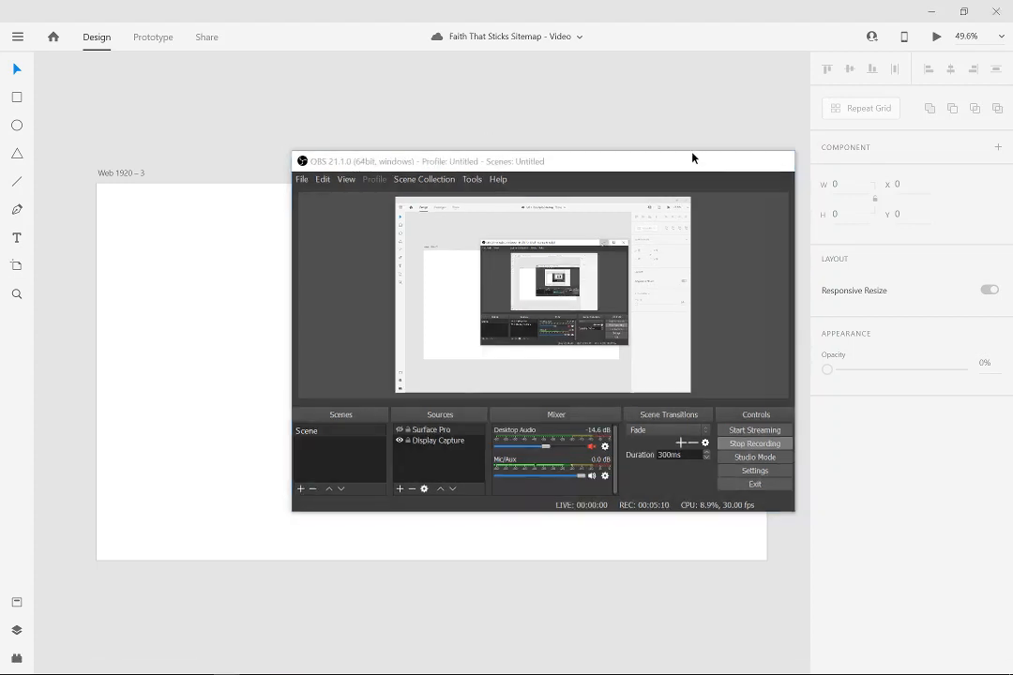
pyautogui.click(717, 157)
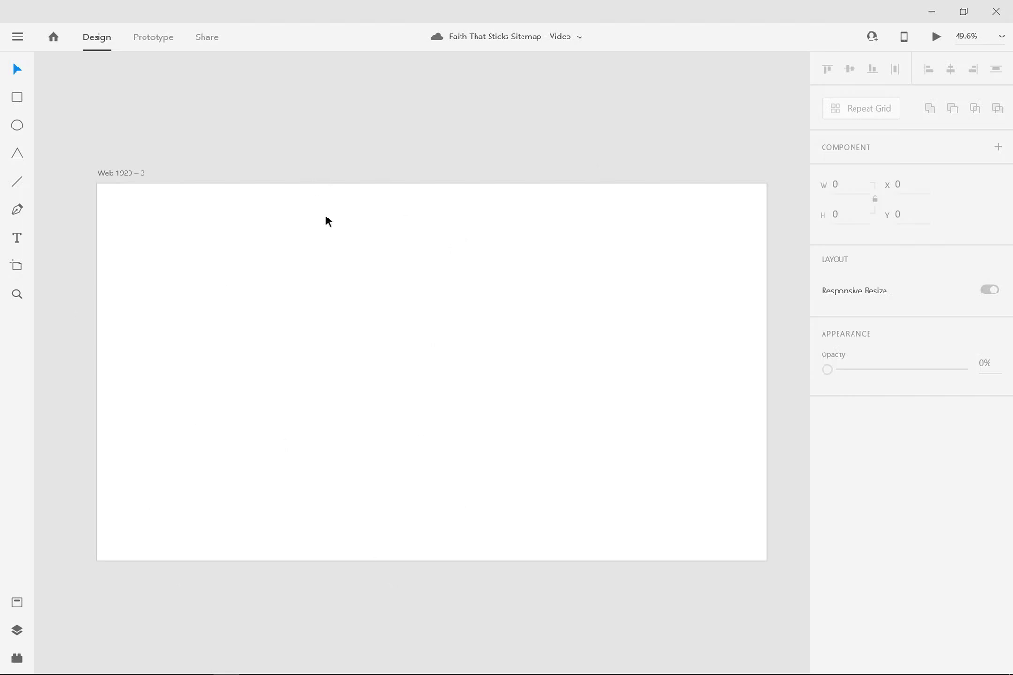
# Draw a rectangle about 152 by 98 in the upper middle of the blank artboard.
pyautogui.click(18, 97)
pyautogui.click(397, 221)
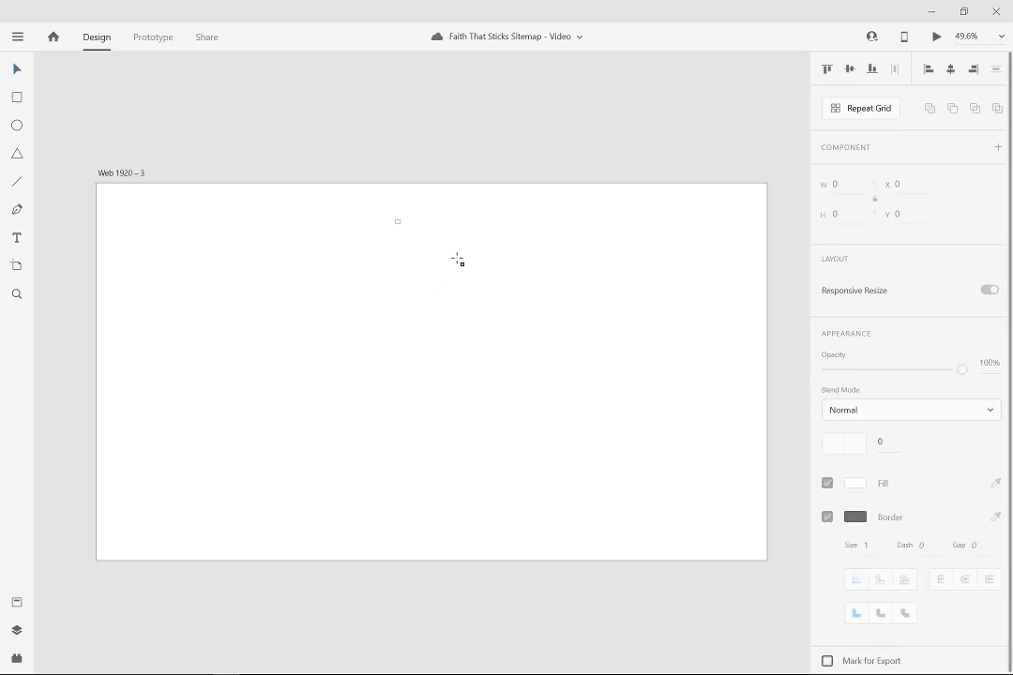
pyautogui.moveTo(458, 259)
pyautogui.mouseDown()
pyautogui.moveTo(441, 253)
pyautogui.moveTo(451, 255)
pyautogui.mouseUp()
pyautogui.click(18, 70)
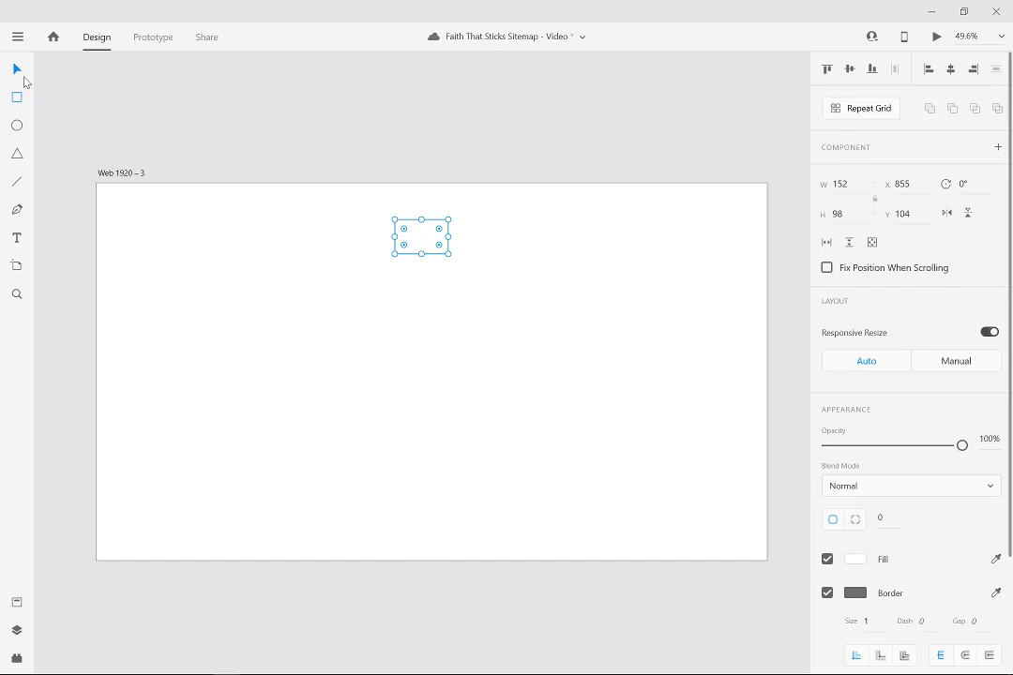
# Add the text "Home" inside the rectangle and align it to the box's vertical middle.
pyautogui.press('t')
pyautogui.click(421, 236)
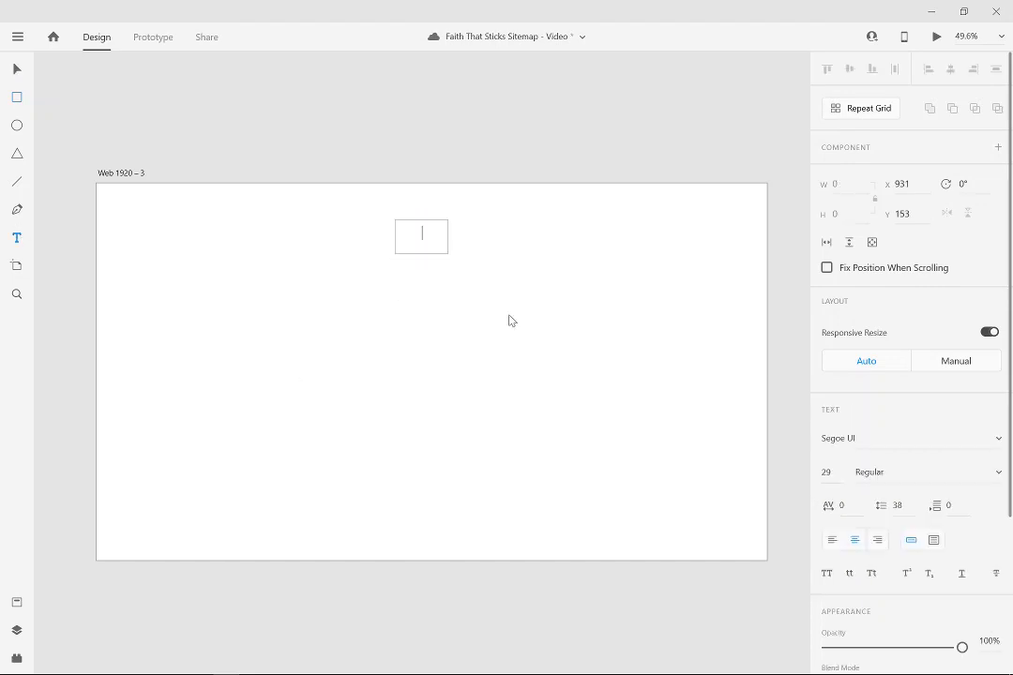
pyautogui.write('Home')
pyautogui.click(17, 68)
pyautogui.moveTo(365, 184); pyautogui.dragTo(474, 301)
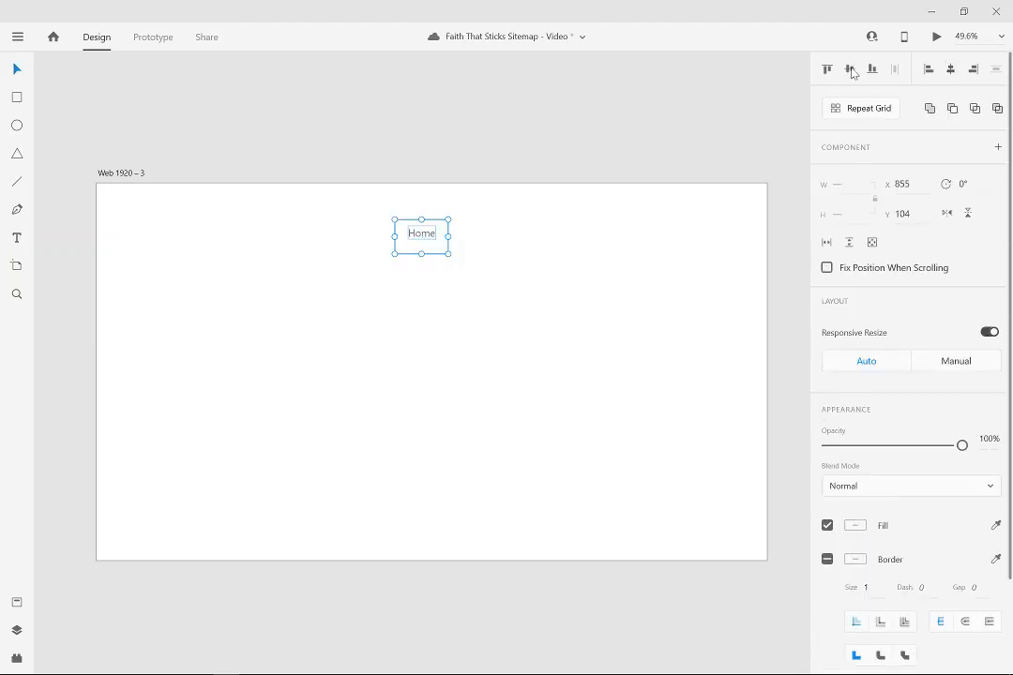
pyautogui.click(481, 286)
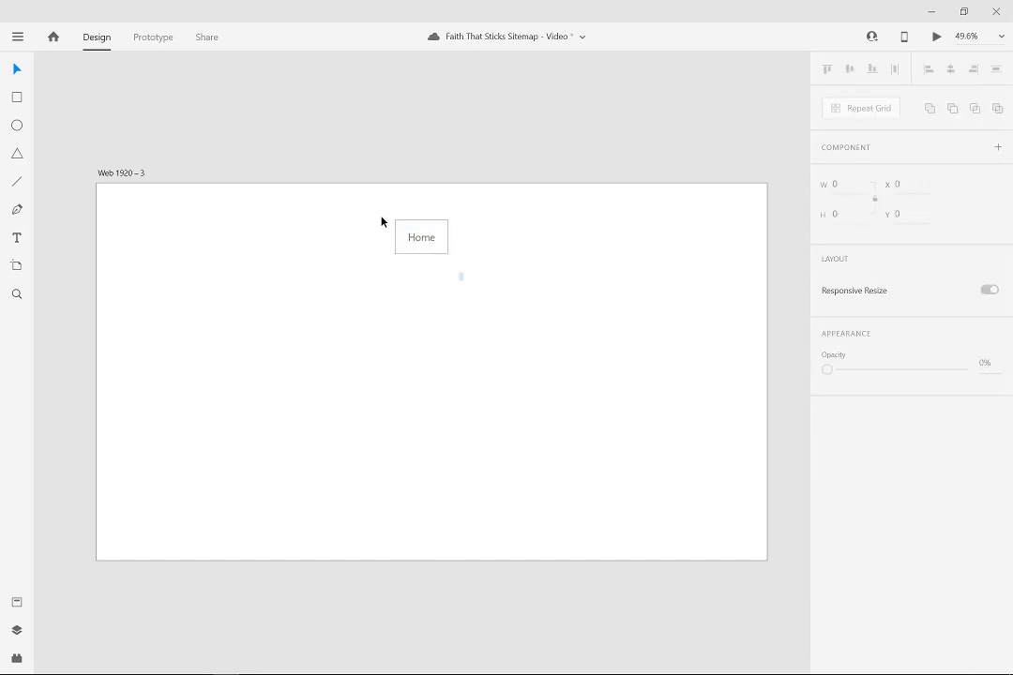
# Move the Home box with its label to the artboard's horizontal centre near the upper edge and save the document.
pyautogui.moveTo(383, 220); pyautogui.dragTo(444, 227)
pyautogui.click(456, 130)
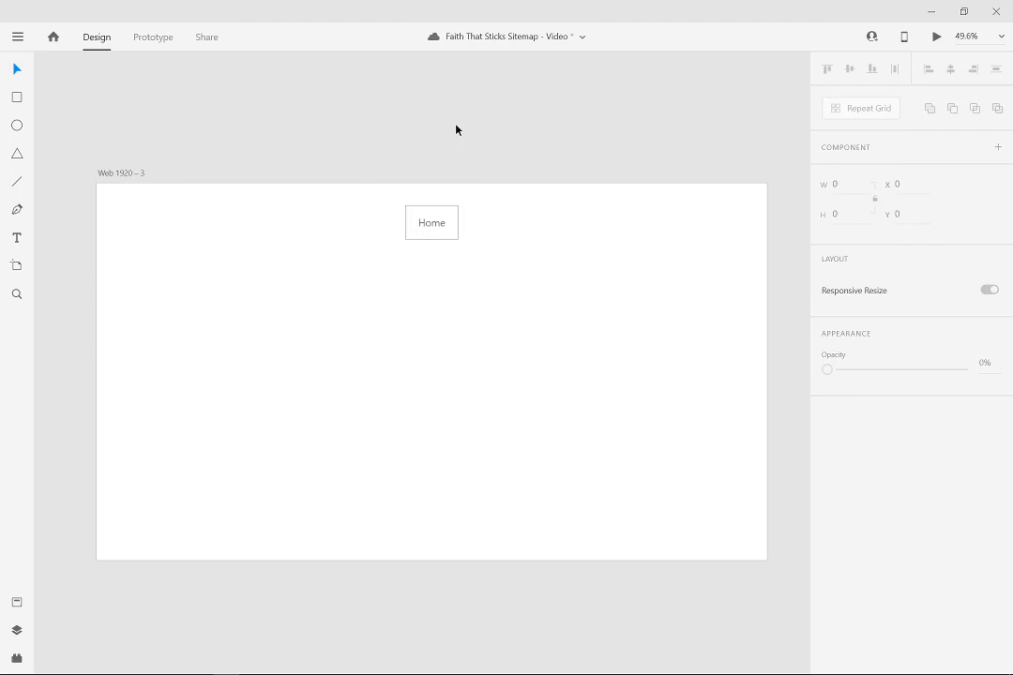
pyautogui.hotkey('ctrl', 's')
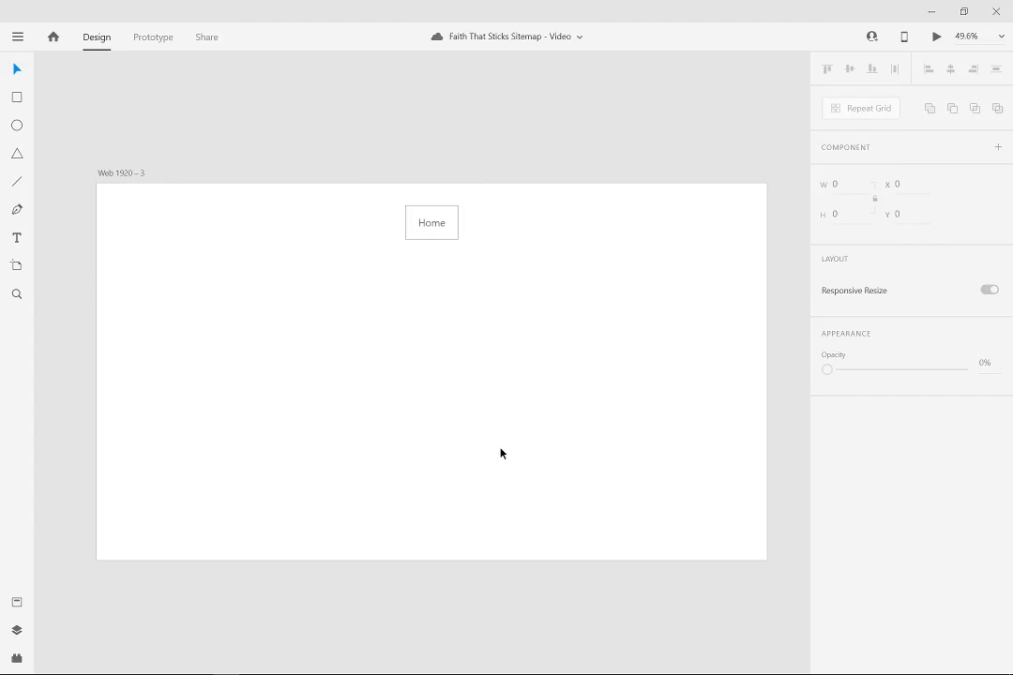
# Duplicate the Home box directly below the original and change the copy's label to "Parents".
pyautogui.moveTo(491, 201); pyautogui.dragTo(429, 279)
pyautogui.doubleClick(438, 283)
pyautogui.press('BackSpace')
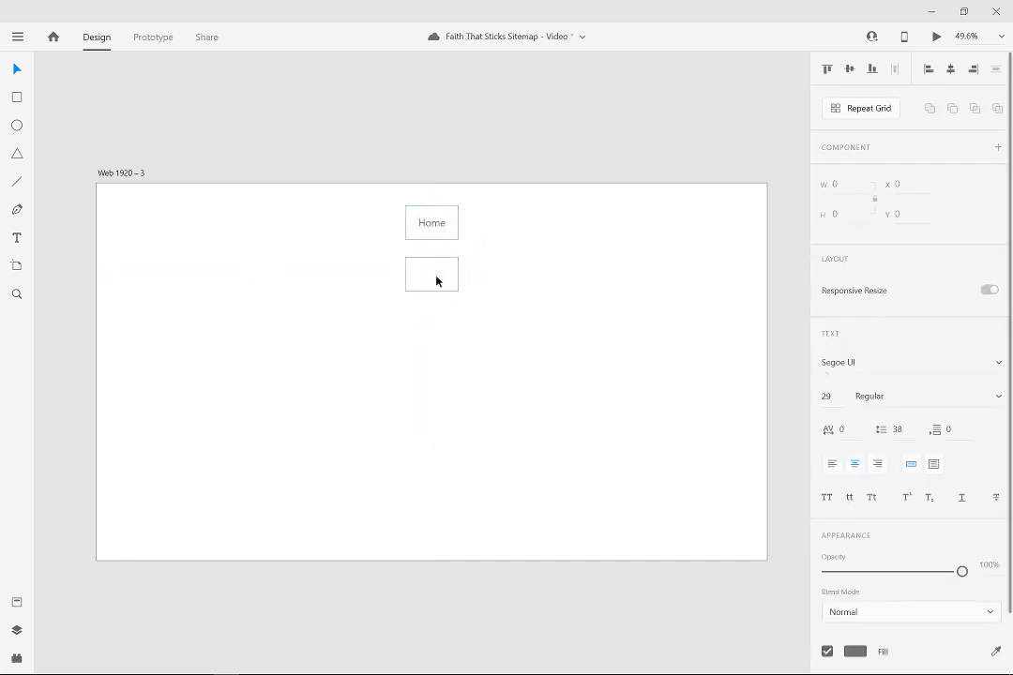
pyautogui.hotkey('ctrl', 'z')
pyautogui.write('Parenst')
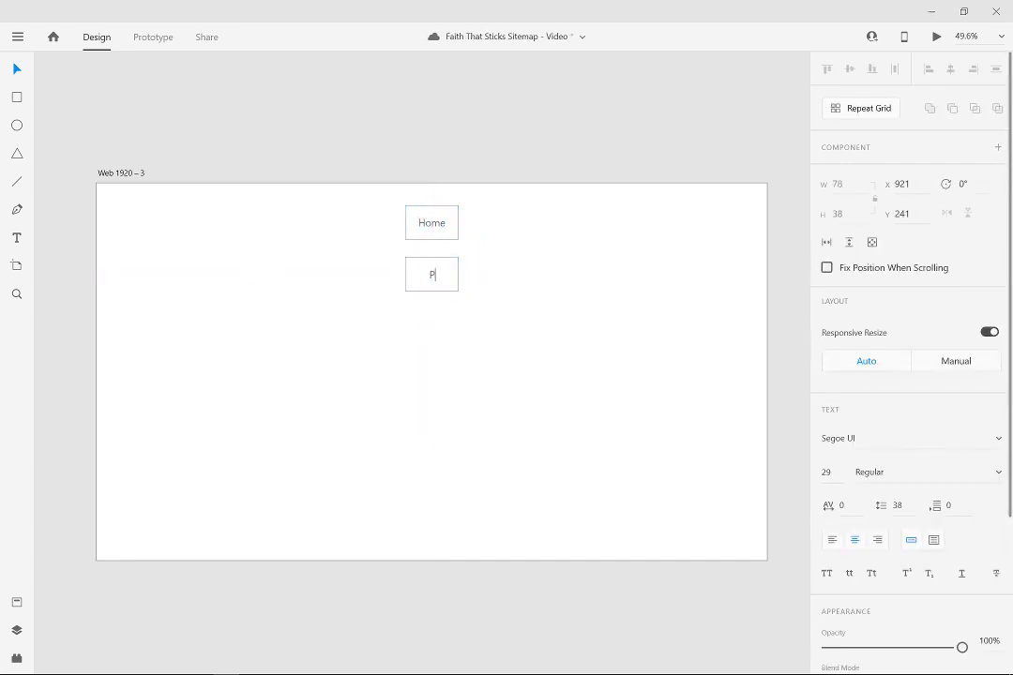
pyautogui.press('BackSpace')
pyautogui.press('BackSpace')
pyautogui.write('ts')
# Duplicate the Parents box to its right in the same row and relabel the copy "Teachers".
pyautogui.moveTo(352, 271); pyautogui.dragTo(484, 327)
pyautogui.press('alt')
pyautogui.moveTo(441, 282); pyautogui.dragTo(513, 281)
pyautogui.doubleClick(515, 281)
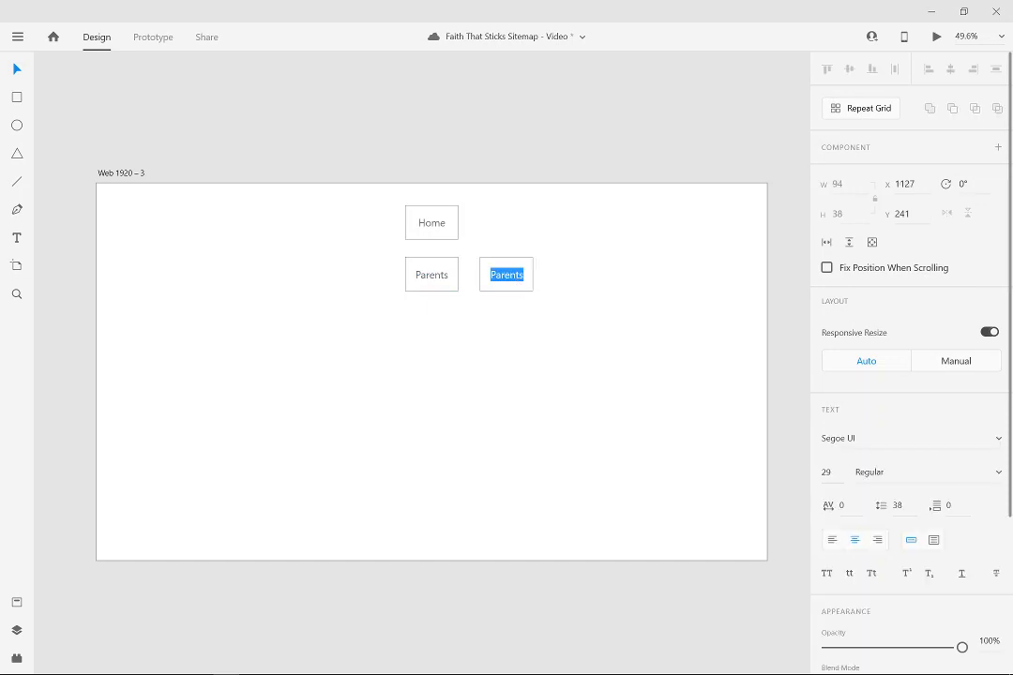
pyautogui.write('Teachers')
# Duplicate the Teachers box to its right with equal spacing and relabel the copy "Crafters".
pyautogui.moveTo(565, 330); pyautogui.dragTo(584, 276)
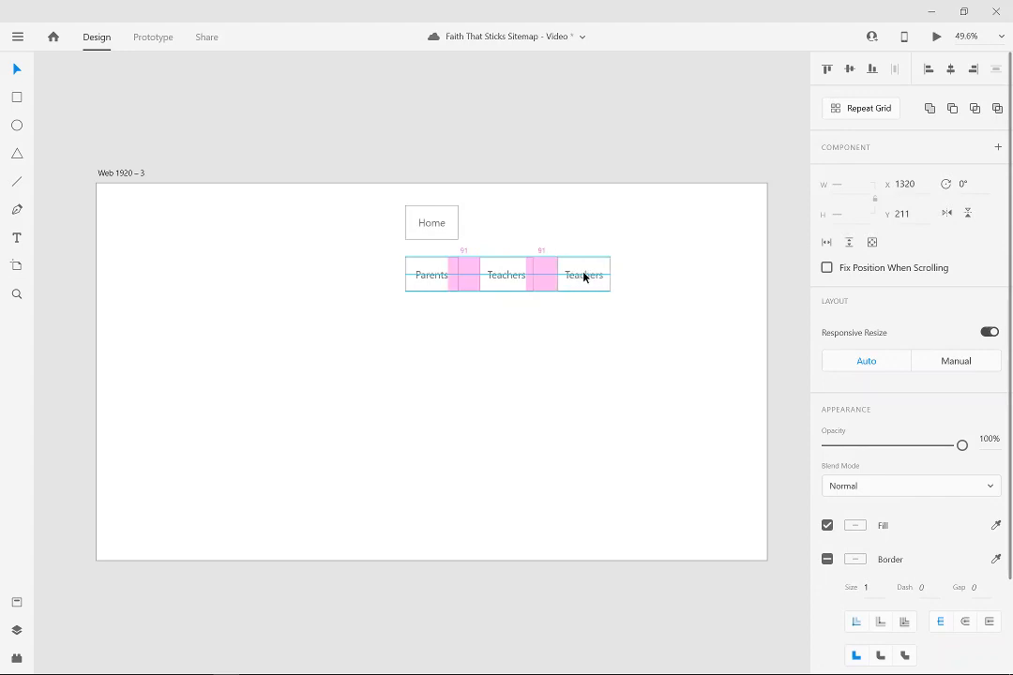
pyautogui.doubleClick(594, 289)
pyautogui.doubleClick(594, 291)
pyautogui.write('Cr')
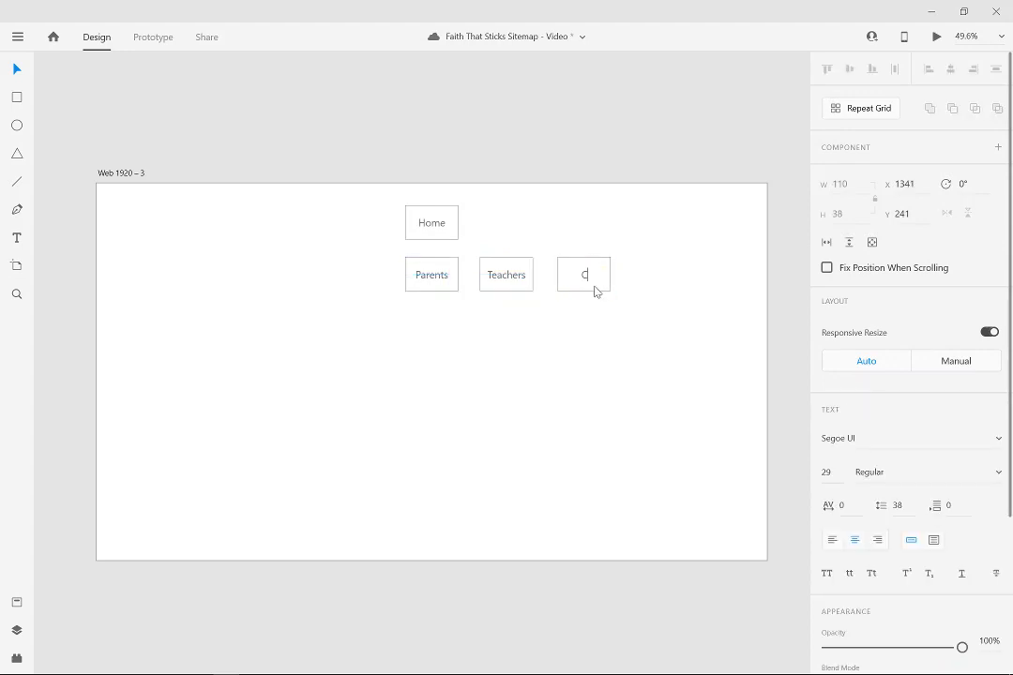
pyautogui.write('afters')
pyautogui.press('Escape')
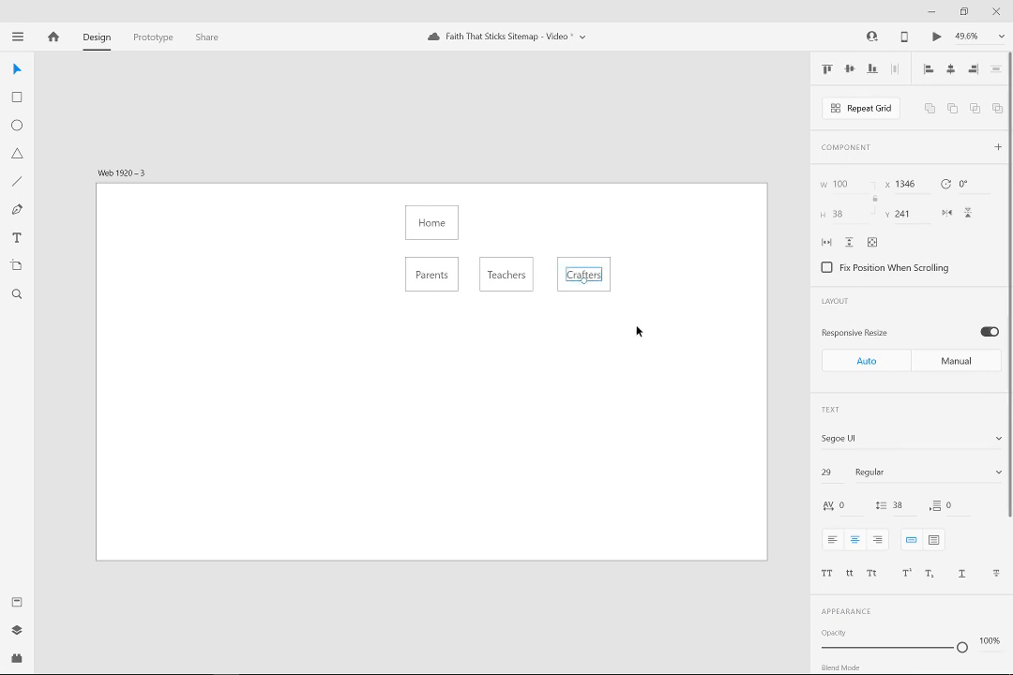
# Duplicate the Crafters box to its right in the row and relabel the copy "Retailers".
pyautogui.moveTo(637, 328); pyautogui.dragTo(661, 276)
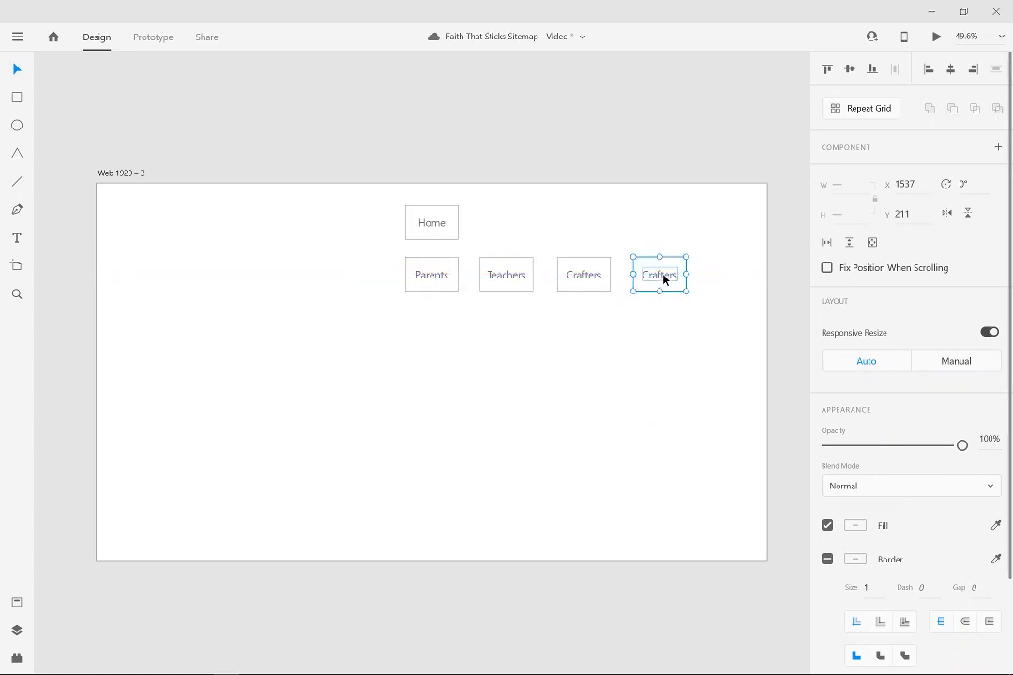
pyautogui.doubleClick(660, 275)
pyautogui.write('ailers')
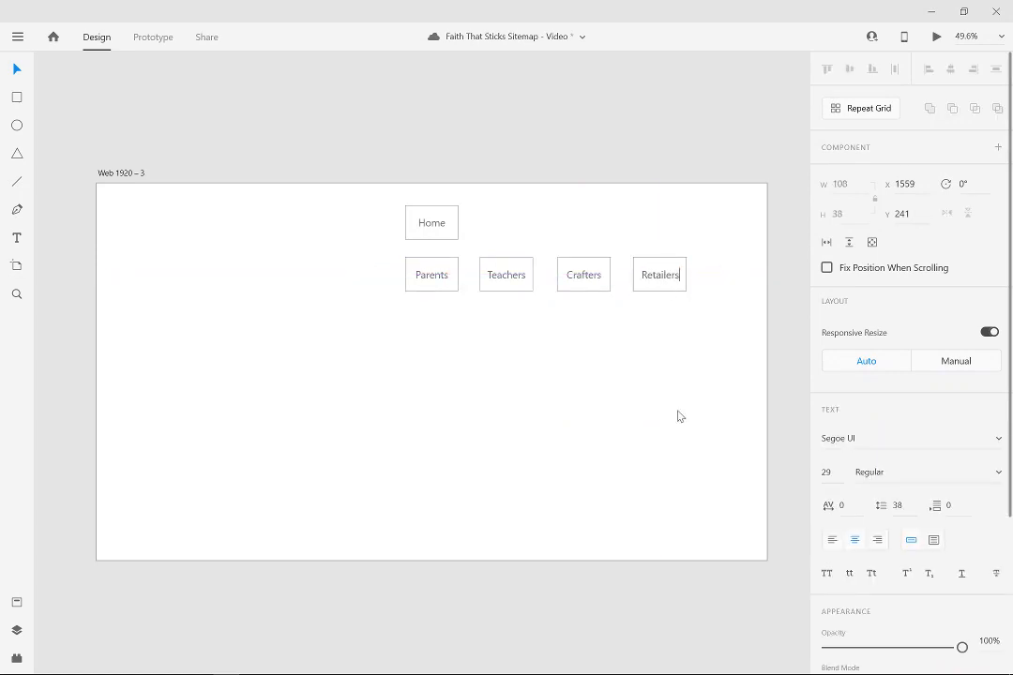
pyautogui.press('Escape')
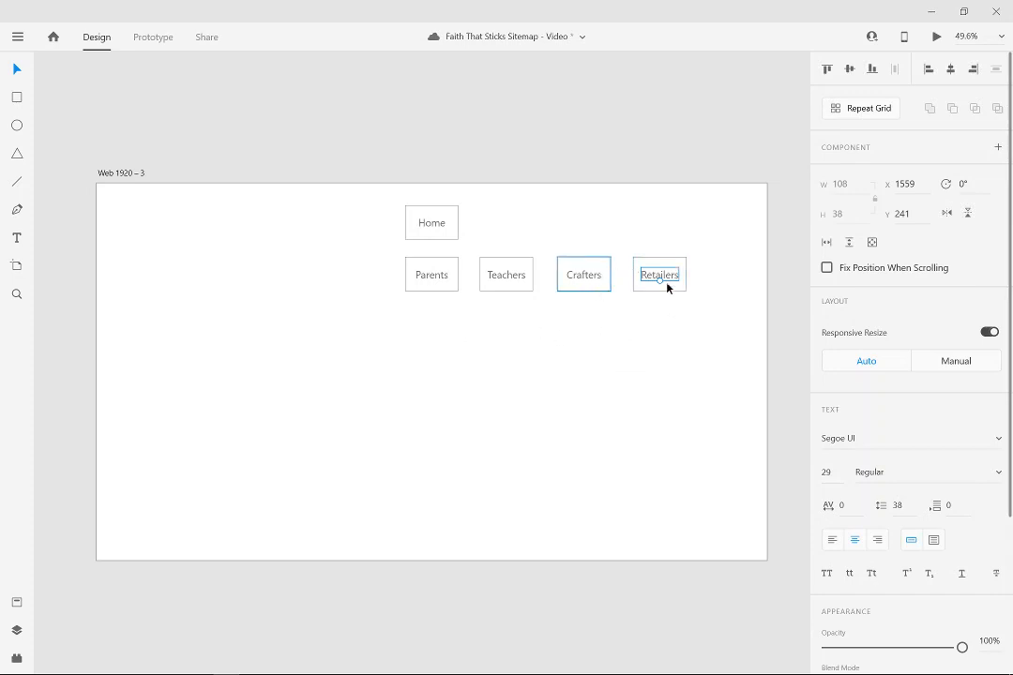
pyautogui.click(620, 367)
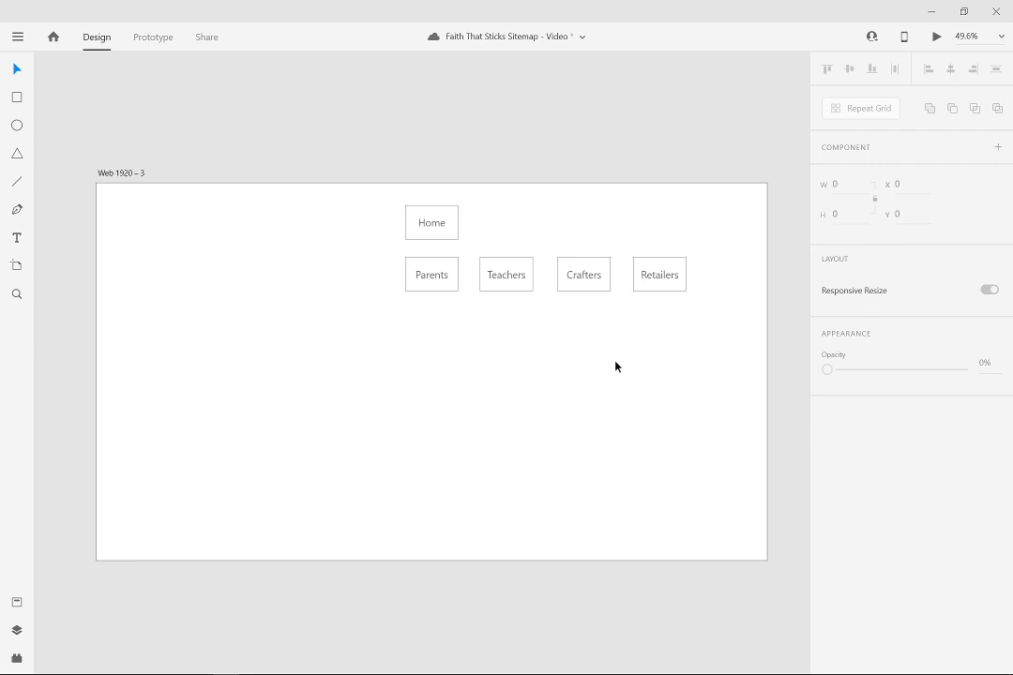
# Review the four target user profiles in the Chrome survey document against the sitemap boxes, and return to Adobe XD.
pyautogui.moveTo(347, 266); pyautogui.dragTo(527, 325)
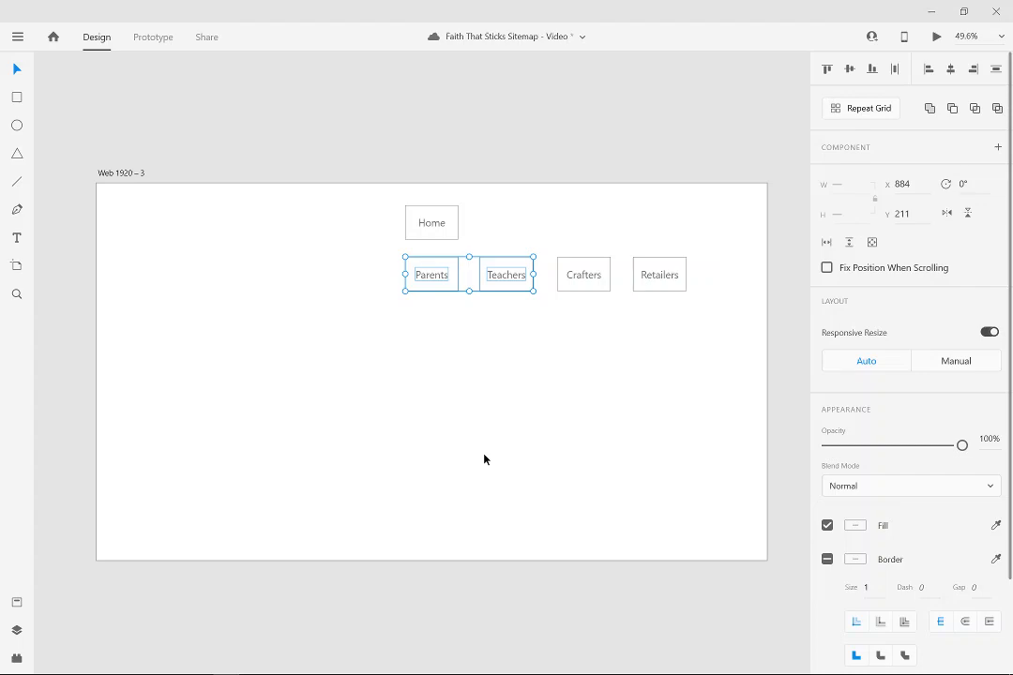
pyautogui.moveTo(146, 664)
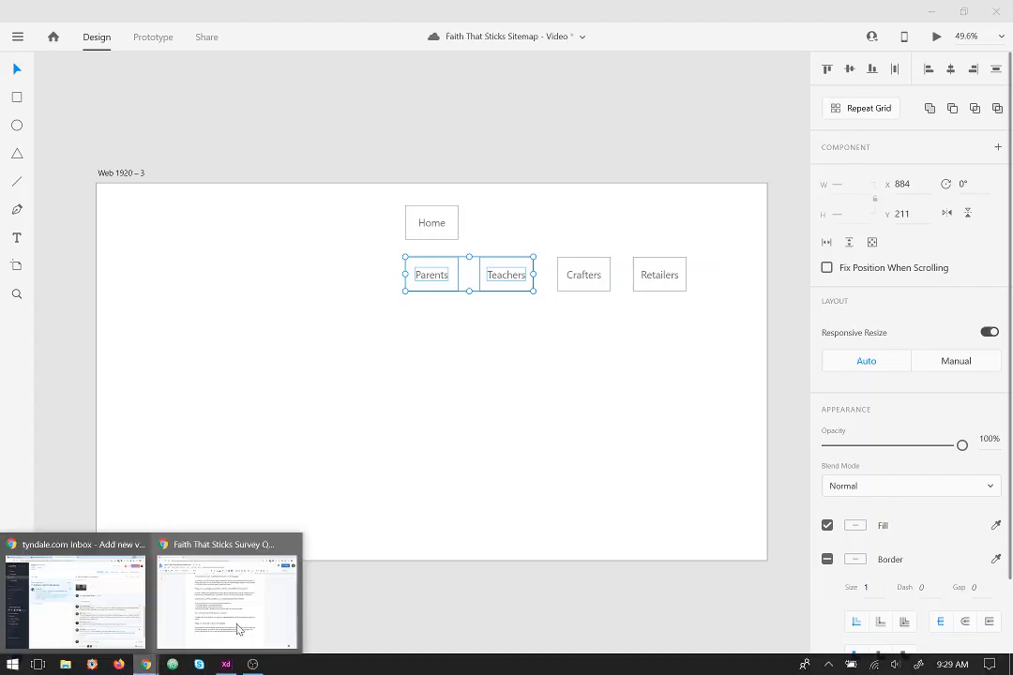
pyautogui.click(241, 617)
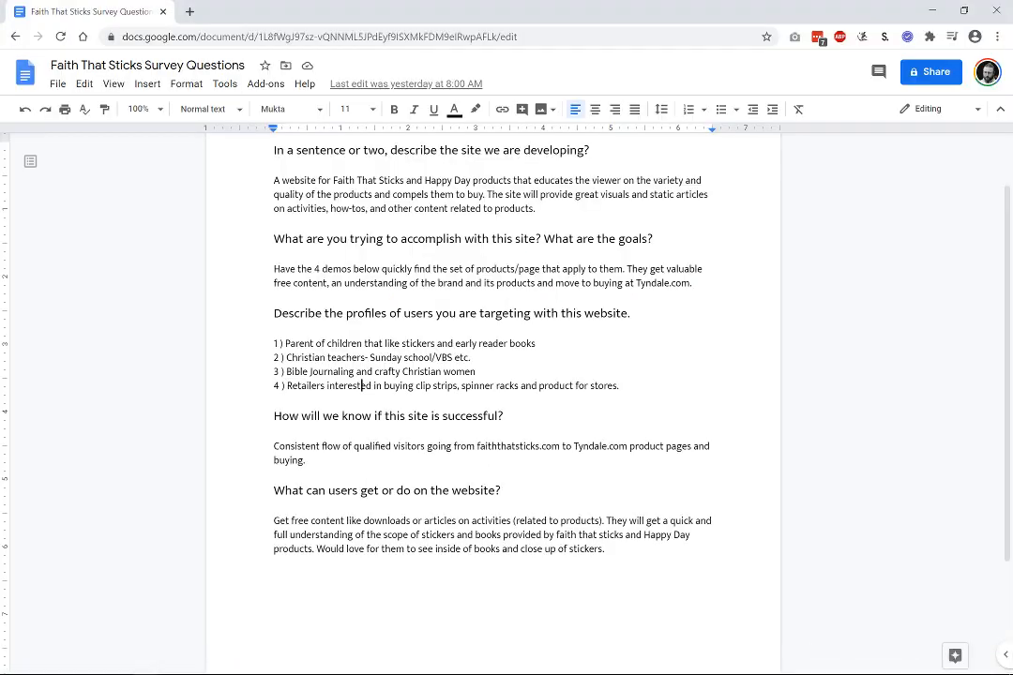
pyautogui.moveTo(274, 330); pyautogui.dragTo(513, 424)
pyautogui.click(399, 357)
pyautogui.moveTo(308, 343); pyautogui.dragTo(380, 357)
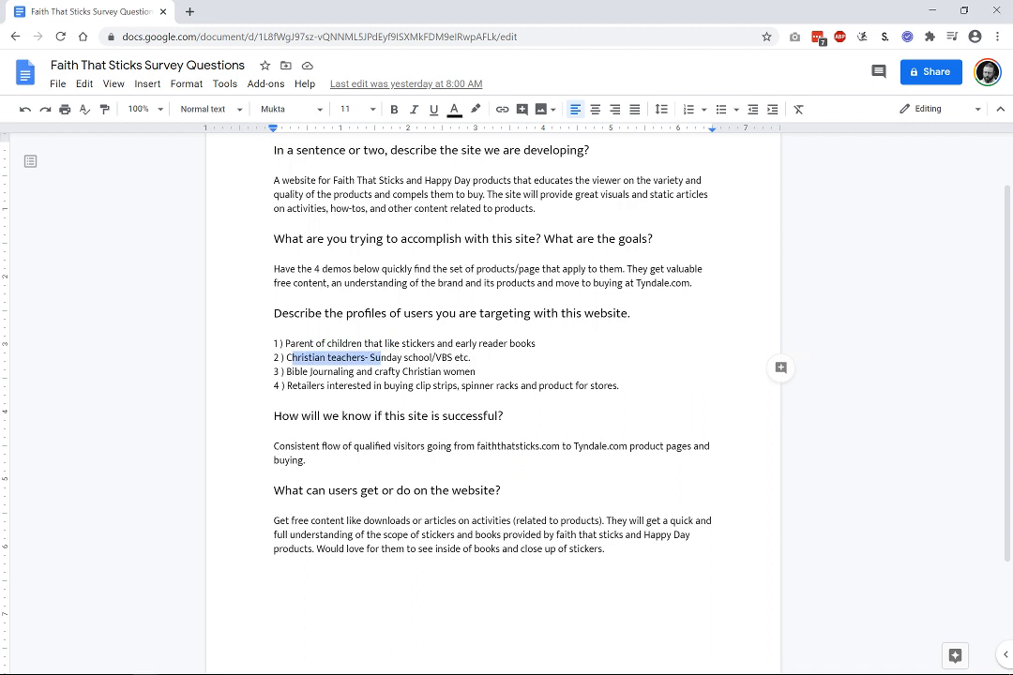
pyautogui.moveTo(292, 372); pyautogui.dragTo(414, 371)
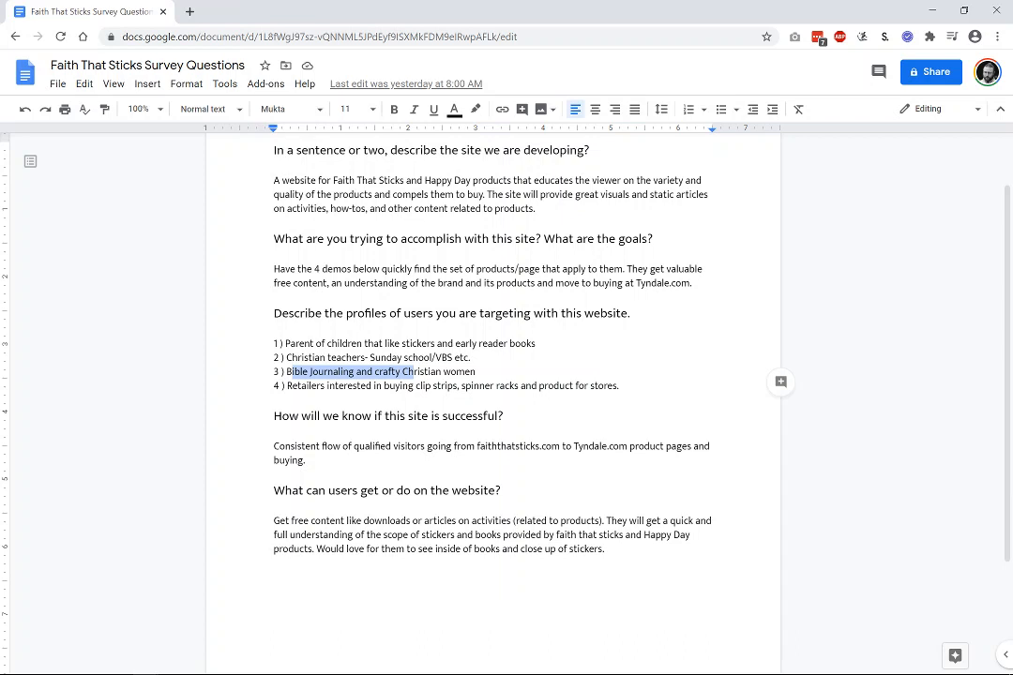
pyautogui.moveTo(447, 386); pyautogui.dragTo(625, 399)
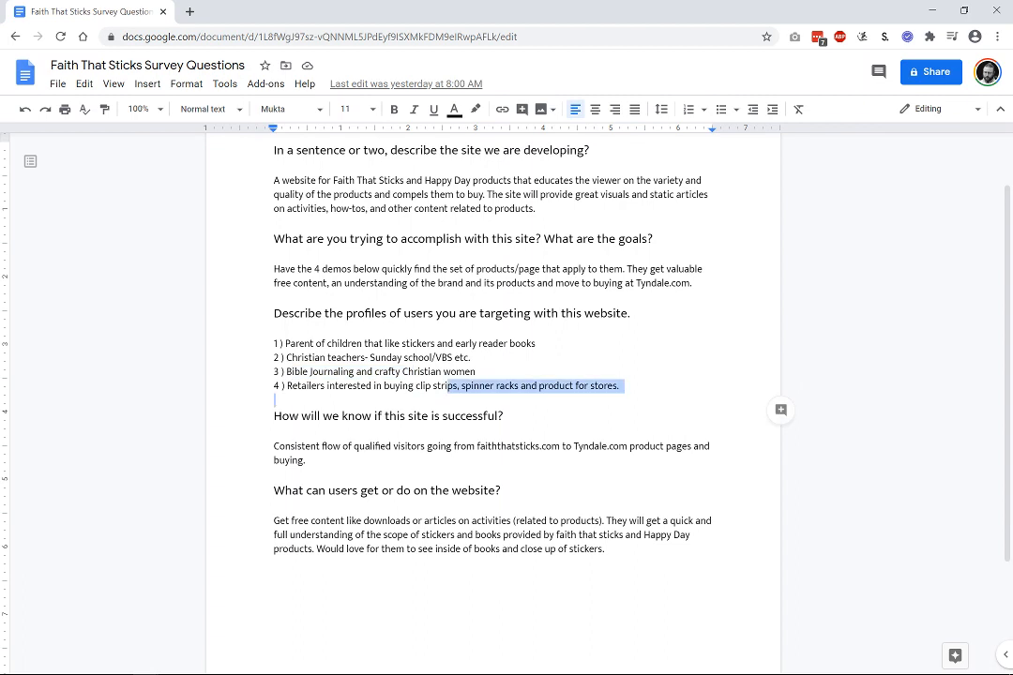
pyautogui.moveTo(347, 385); pyautogui.dragTo(276, 328)
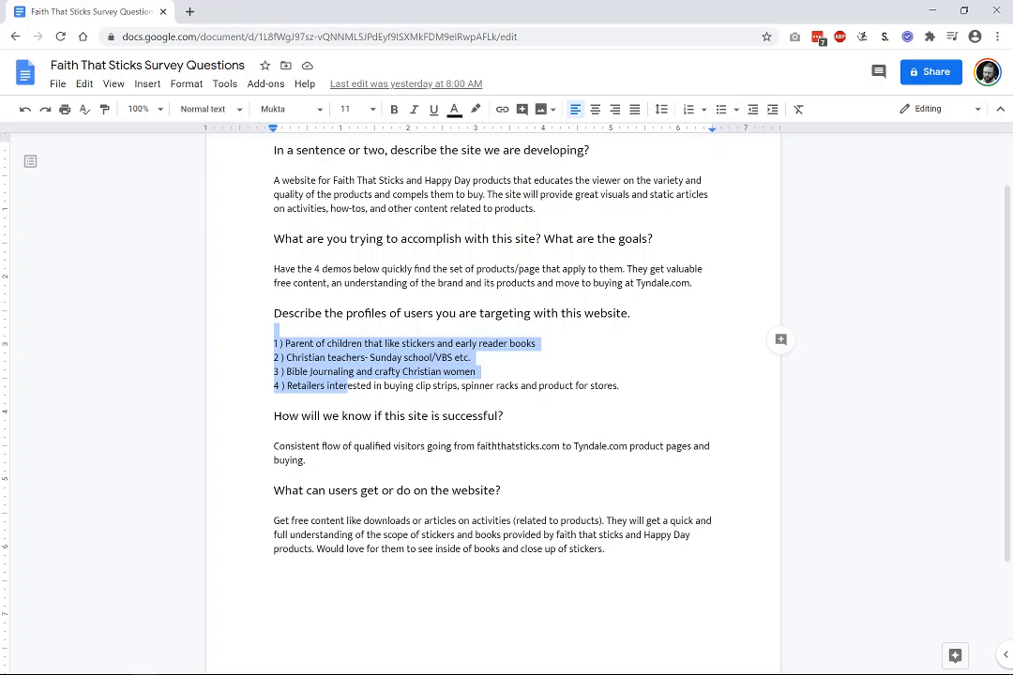
pyautogui.click(226, 671)
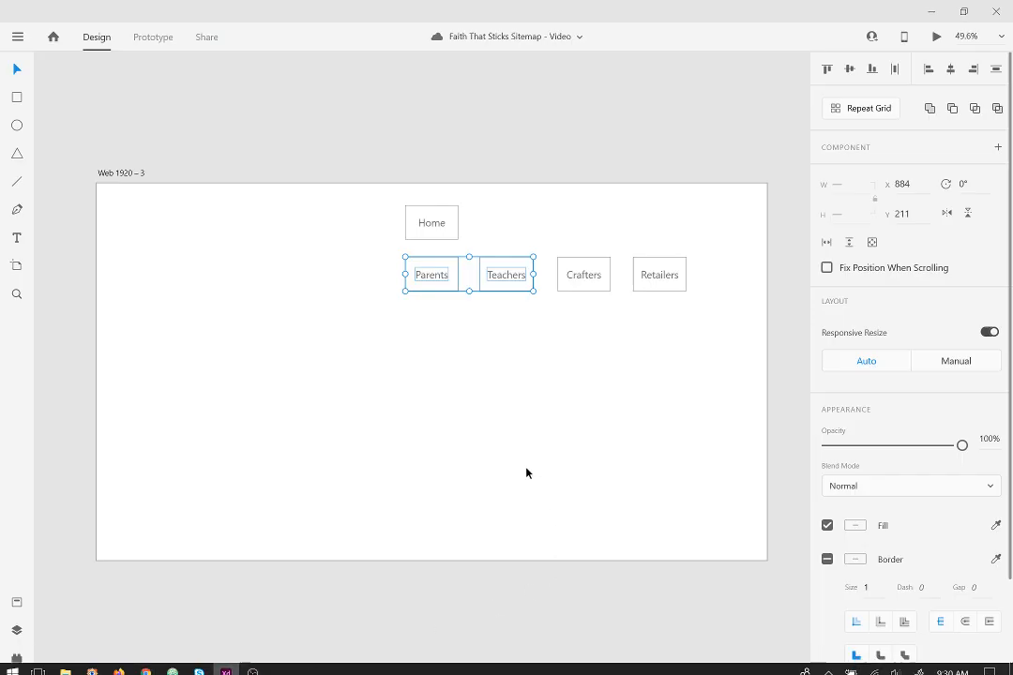
# Duplicate the Parents and Teachers boxes together and place the copies left of the originals in the same row.
pyautogui.click(500, 389)
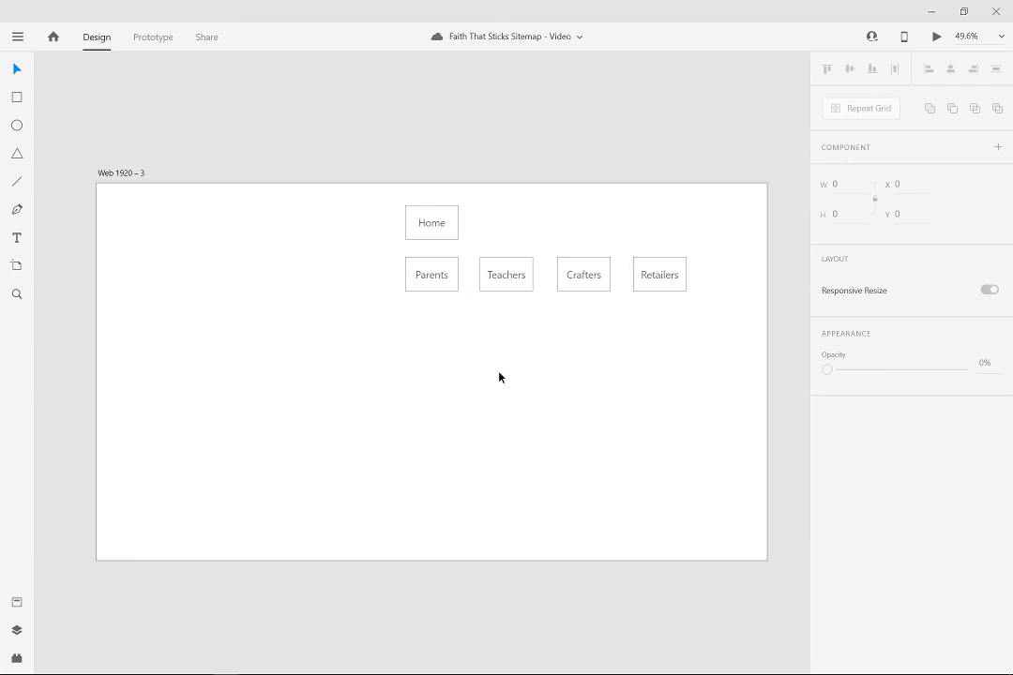
pyautogui.moveTo(568, 352); pyautogui.dragTo(392, 258)
pyautogui.moveTo(547, 350); pyautogui.dragTo(402, 269)
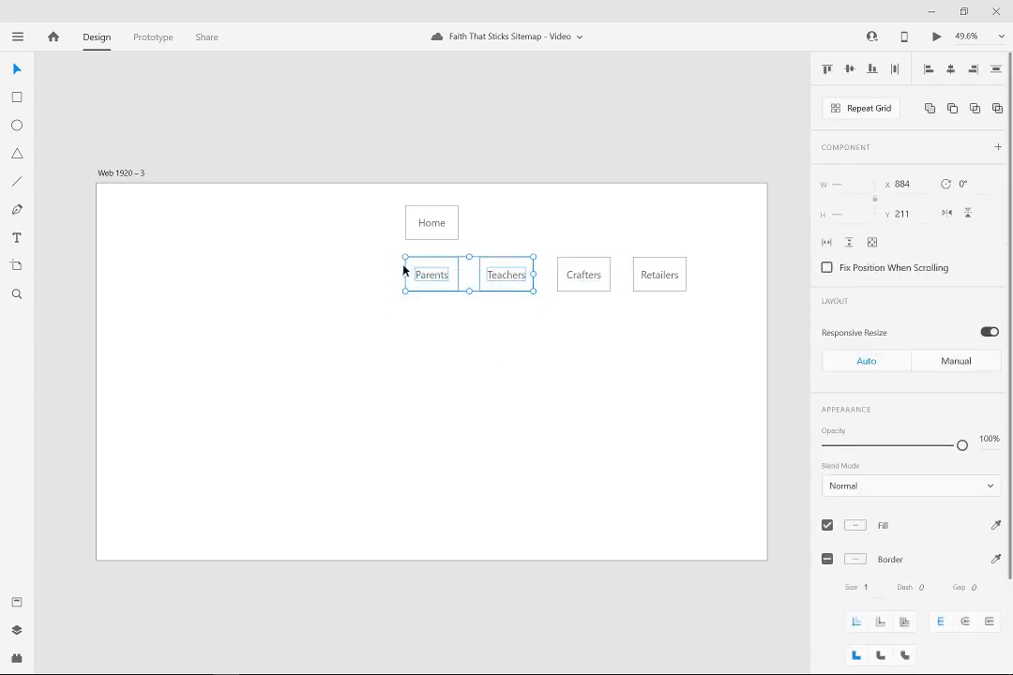
pyautogui.moveTo(503, 280); pyautogui.dragTo(342, 302)
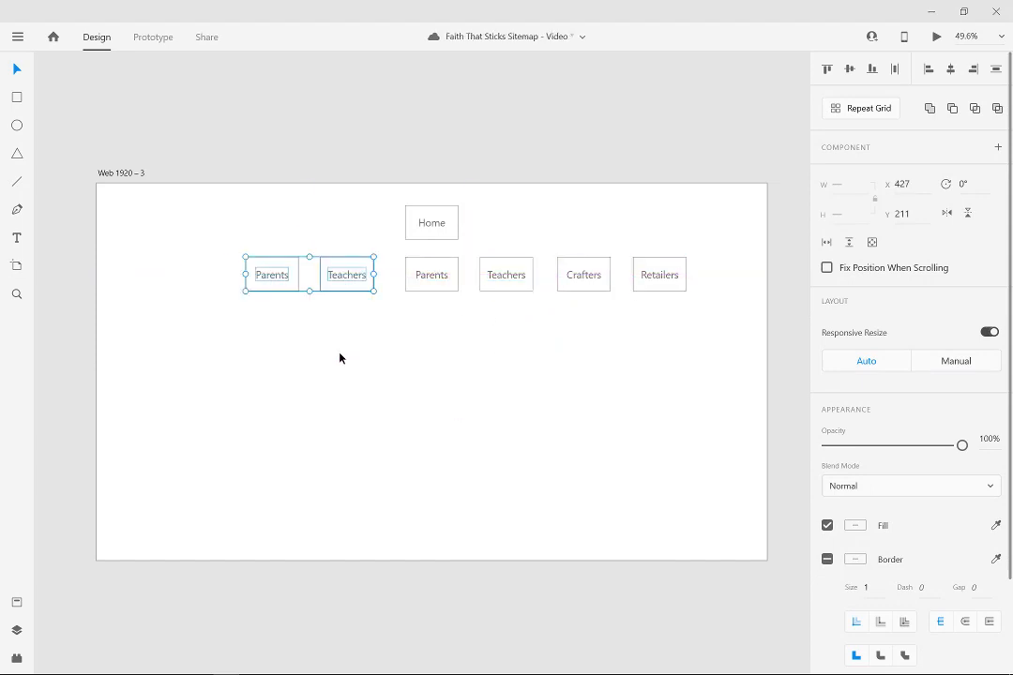
# Change the label of the copied Teachers box to "Stickers".
pyautogui.doubleClick(346, 281)
pyautogui.press('BackSpace')
pyautogui.hotkey('ctrl', 'z')
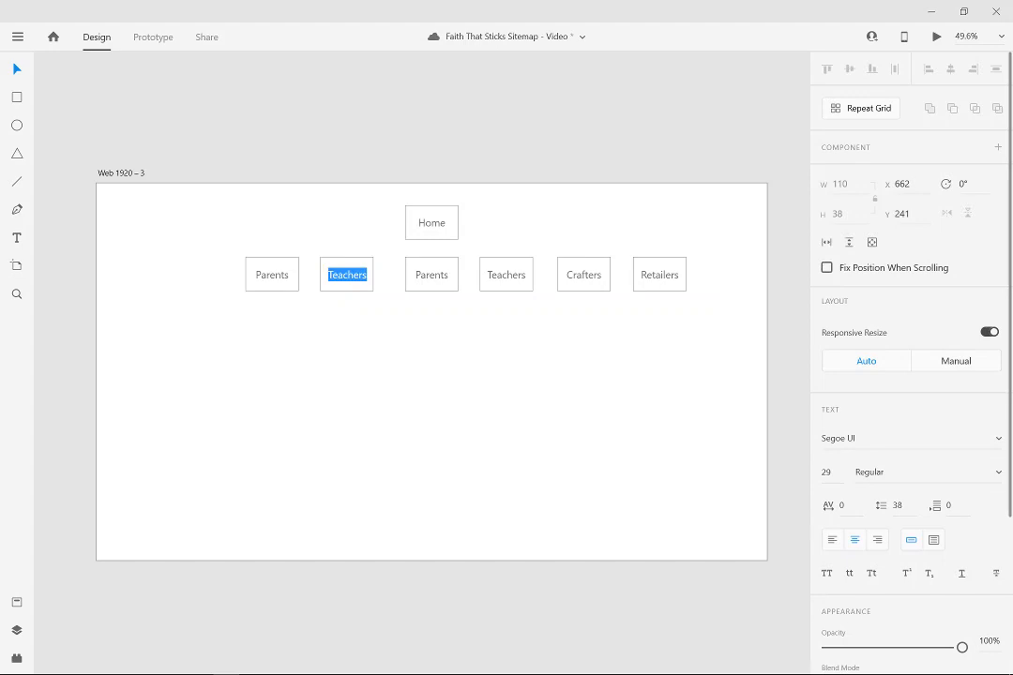
pyautogui.write('Stickers')
pyautogui.press('Escape')
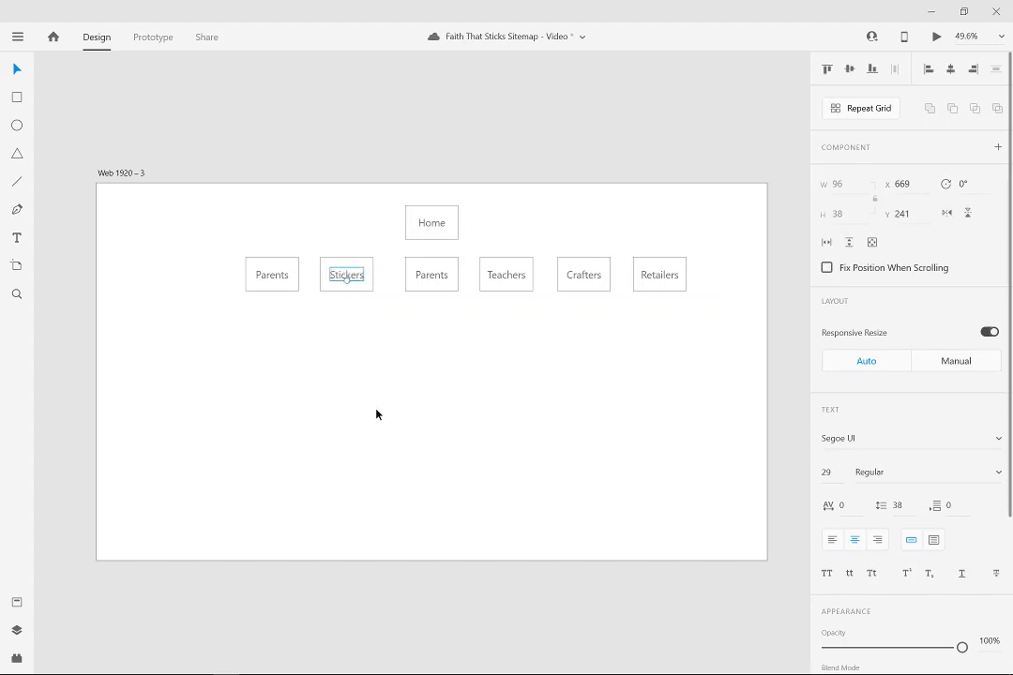
# Change the label of the copied Parents box beside Stickers to "Books".
pyautogui.doubleClick(272, 277)
pyautogui.press('BackSpace')
pyautogui.hotkey('ctrl', 'z')
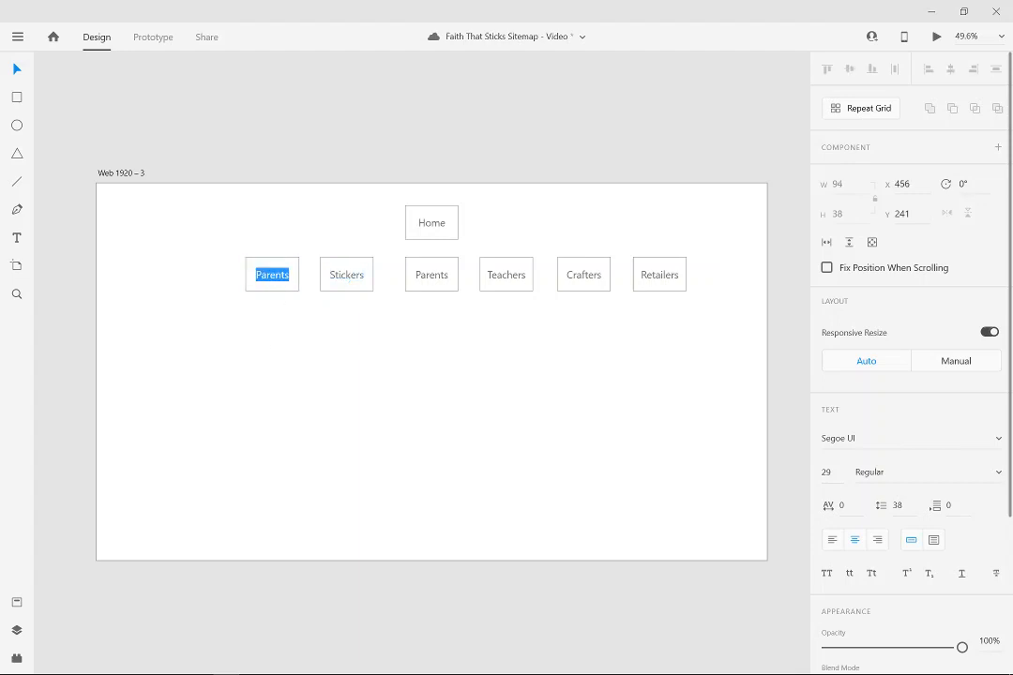
pyautogui.write('Books')
pyautogui.press('Escape')
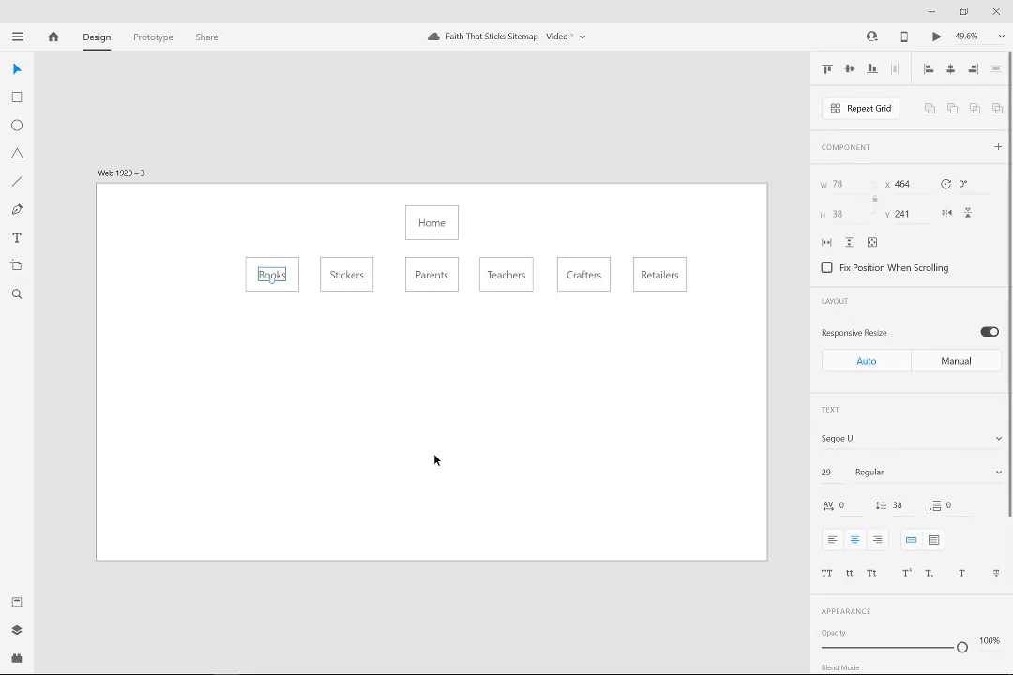
pyautogui.moveTo(443, 310); pyautogui.dragTo(708, 272)
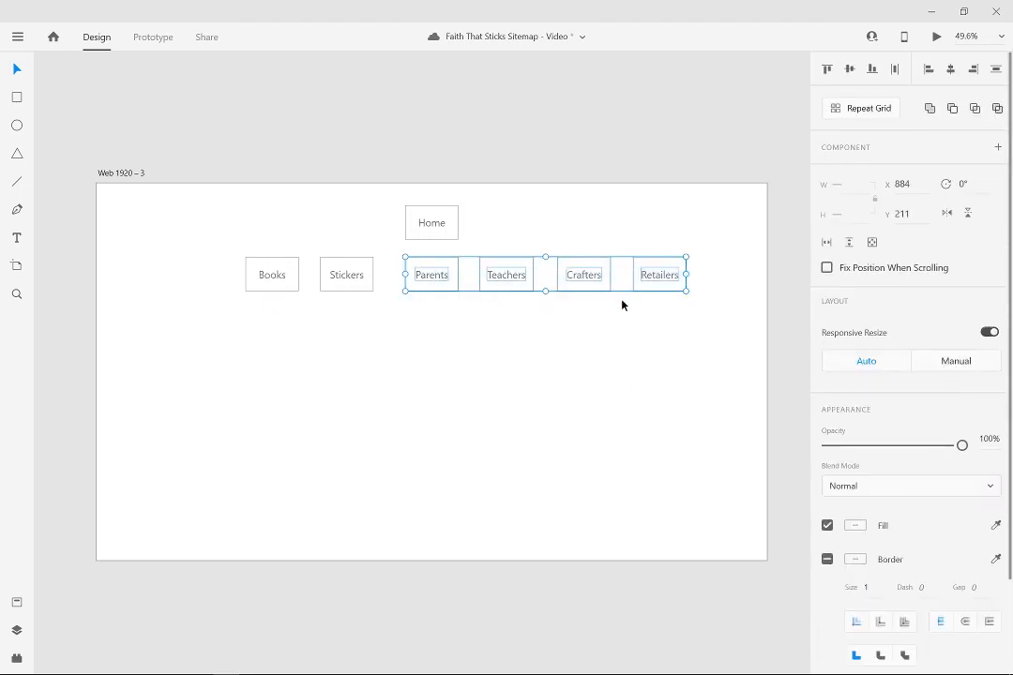
pyautogui.moveTo(349, 319); pyautogui.dragTo(259, 276)
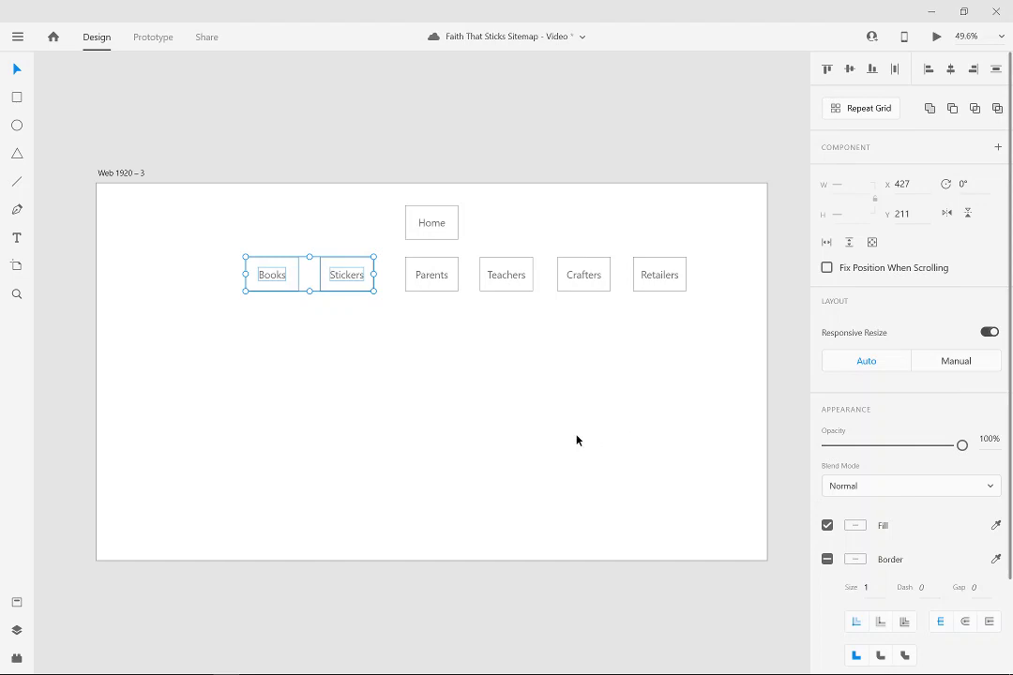
pyautogui.moveTo(376, 365); pyautogui.dragTo(325, 359)
pyautogui.moveTo(426, 309); pyautogui.dragTo(694, 255)
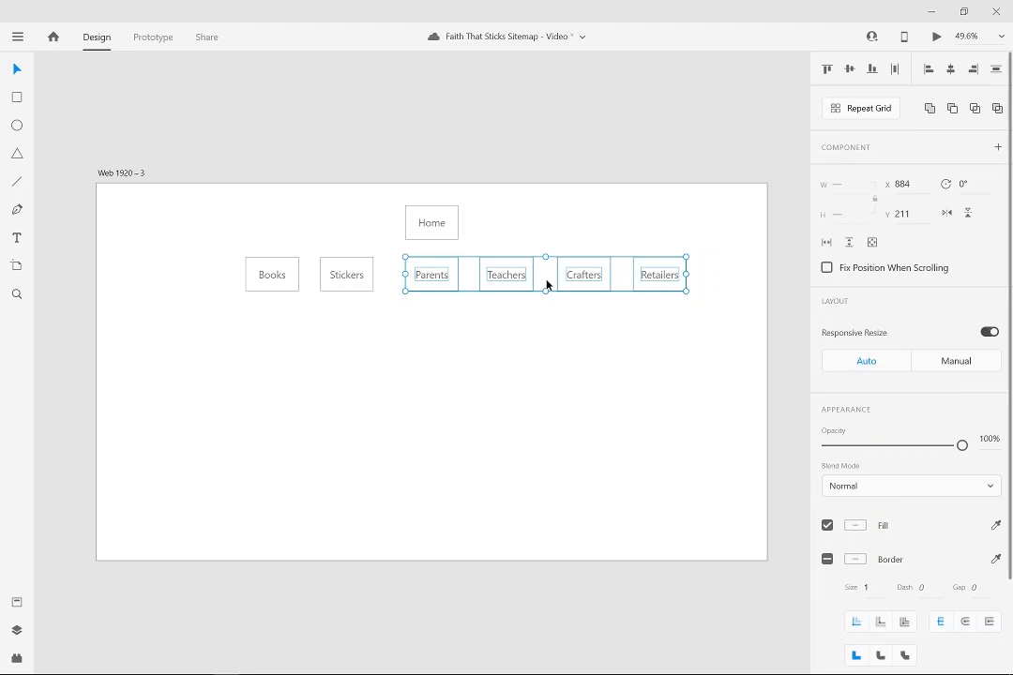
pyautogui.click(436, 388)
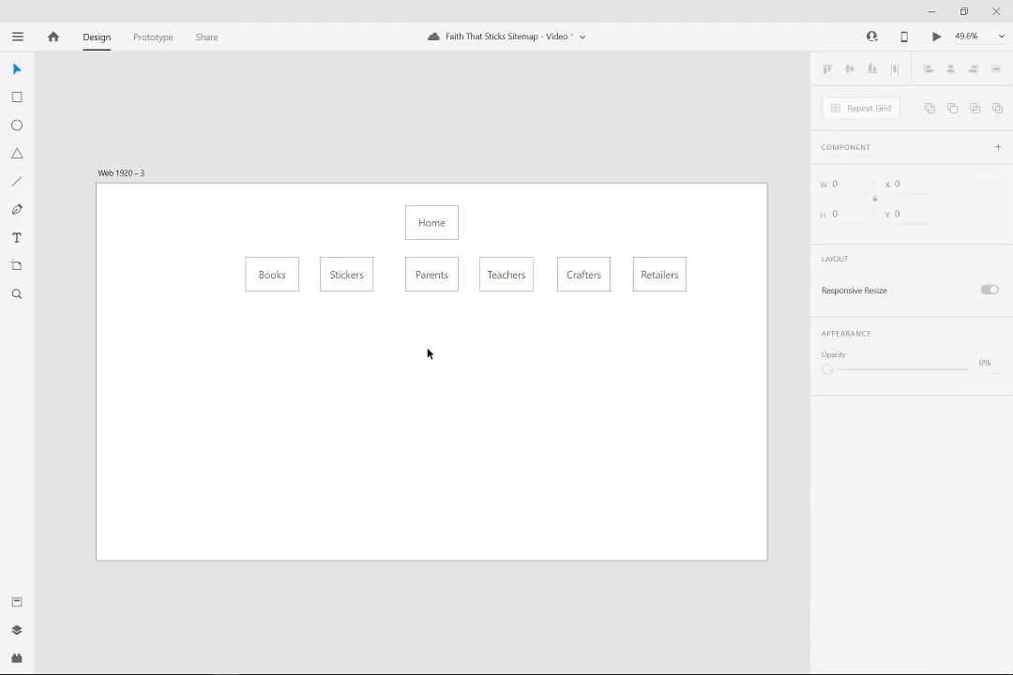
pyautogui.moveTo(368, 324); pyautogui.dragTo(251, 271)
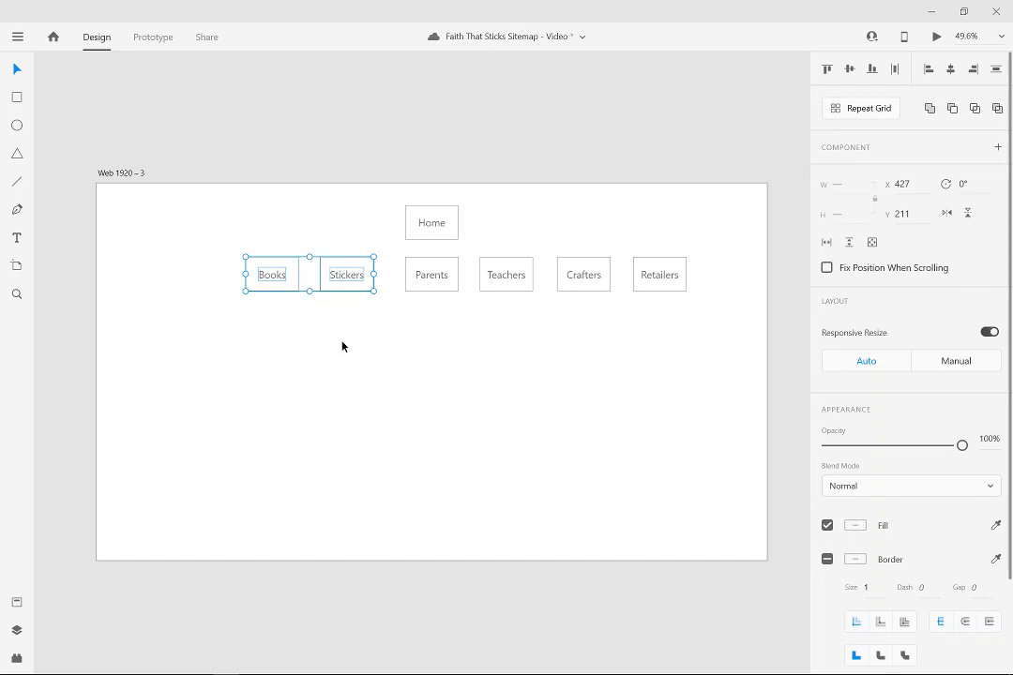
pyautogui.moveTo(405, 300); pyautogui.dragTo(674, 263)
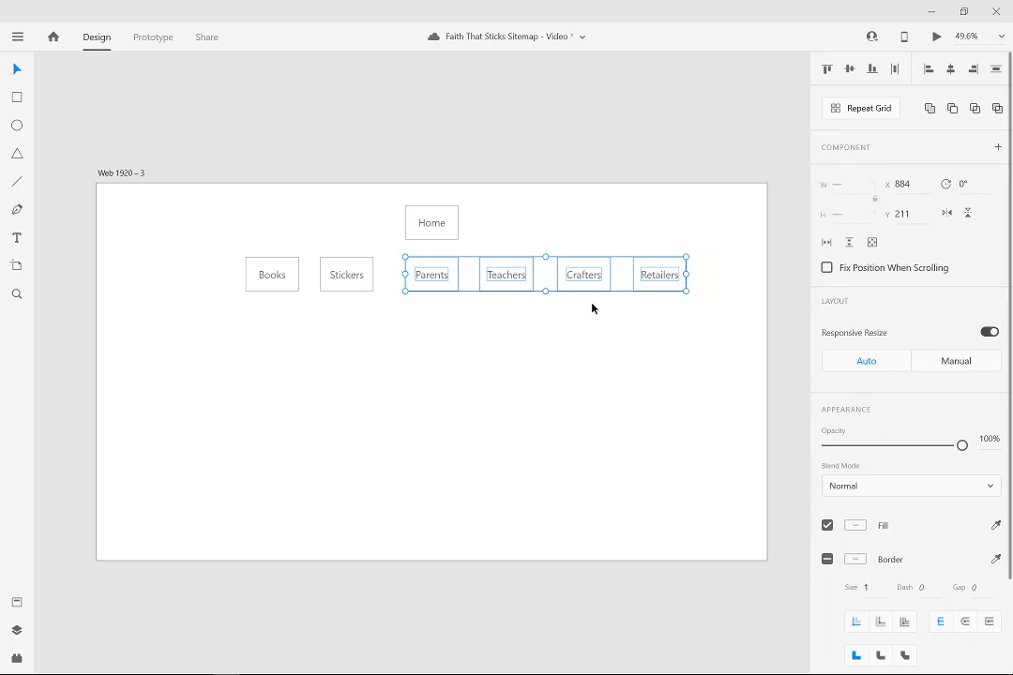
# Move the Books and Stickers boxes together out of the page row to the artboard's lower-left area, and save the document.
pyautogui.moveTo(372, 315); pyautogui.dragTo(239, 261)
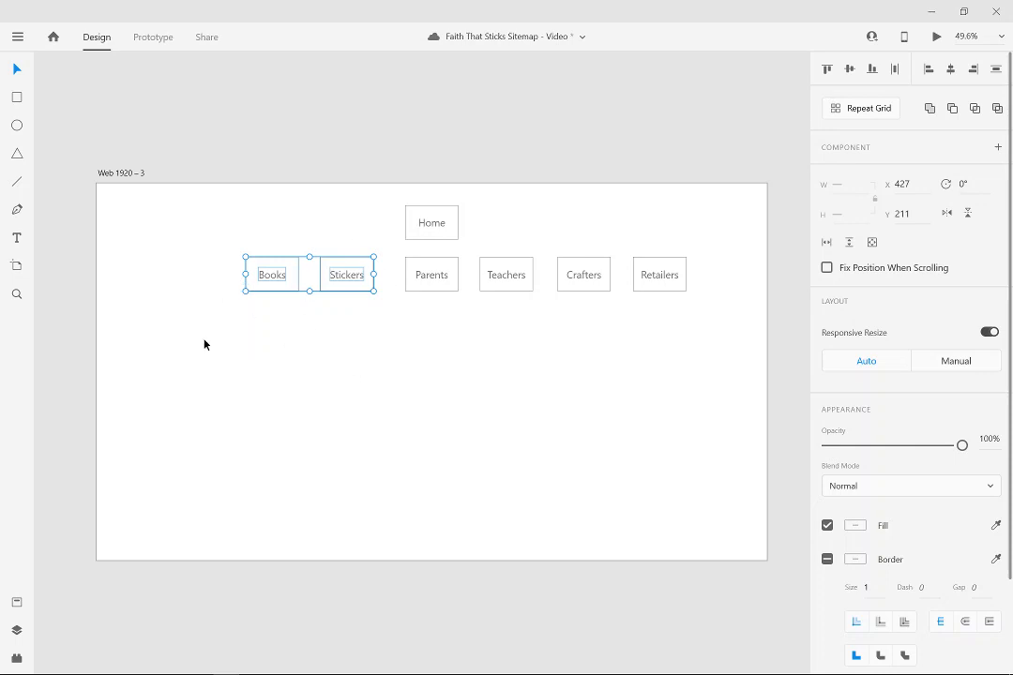
pyautogui.hotkey('ctrl', 's')
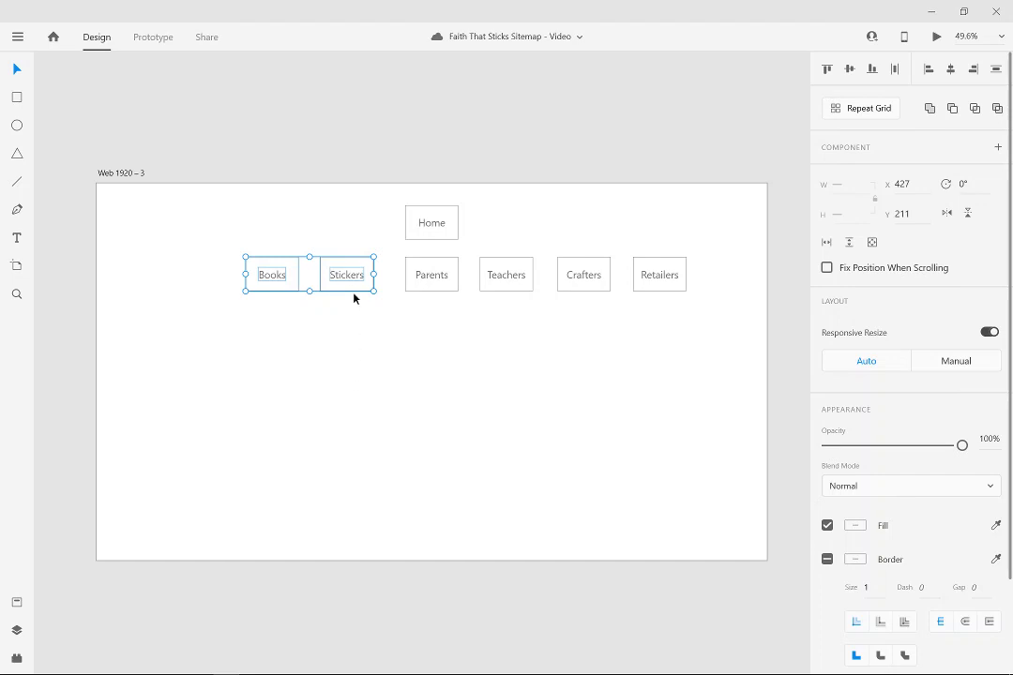
pyautogui.moveTo(350, 279); pyautogui.dragTo(244, 516)
pyautogui.click(214, 362)
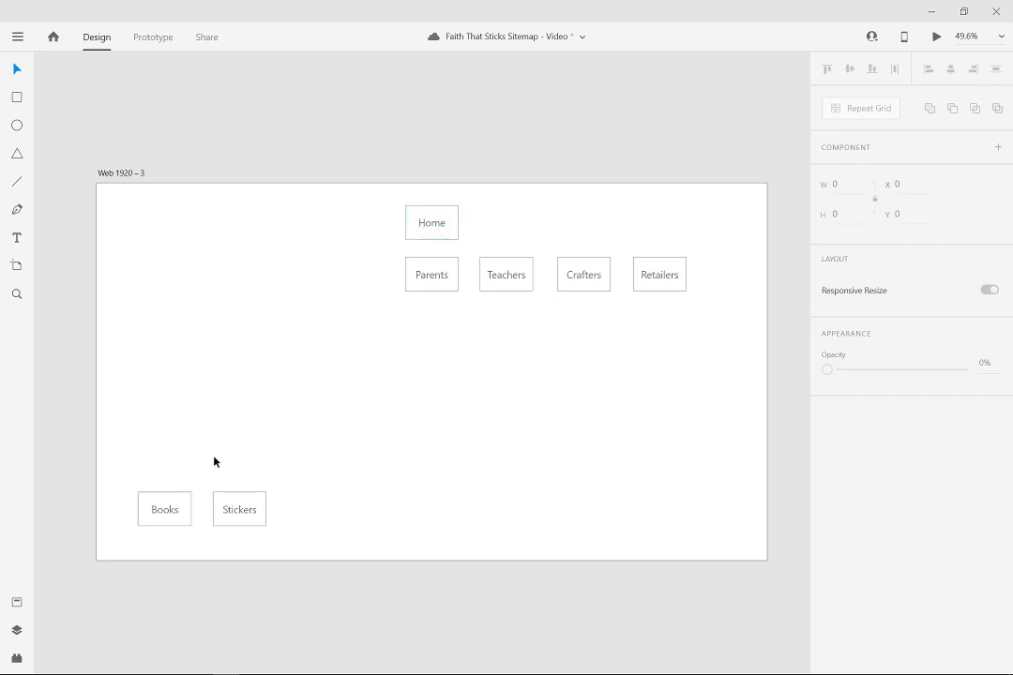
pyautogui.hotkey('ctrl', 's')
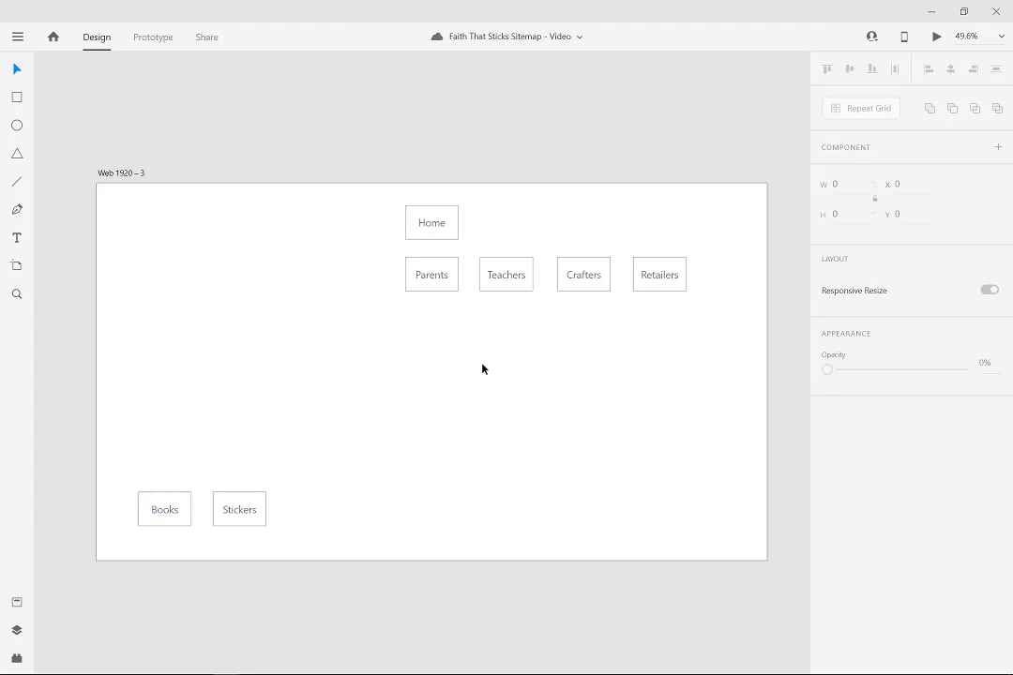
# Lower the row of four audience boxes to Y 230 and draw a horizontal line above it from Parents' centre to Retailers' centre.
pyautogui.moveTo(702, 317); pyautogui.dragTo(431, 280)
pyautogui.click(74, 204)
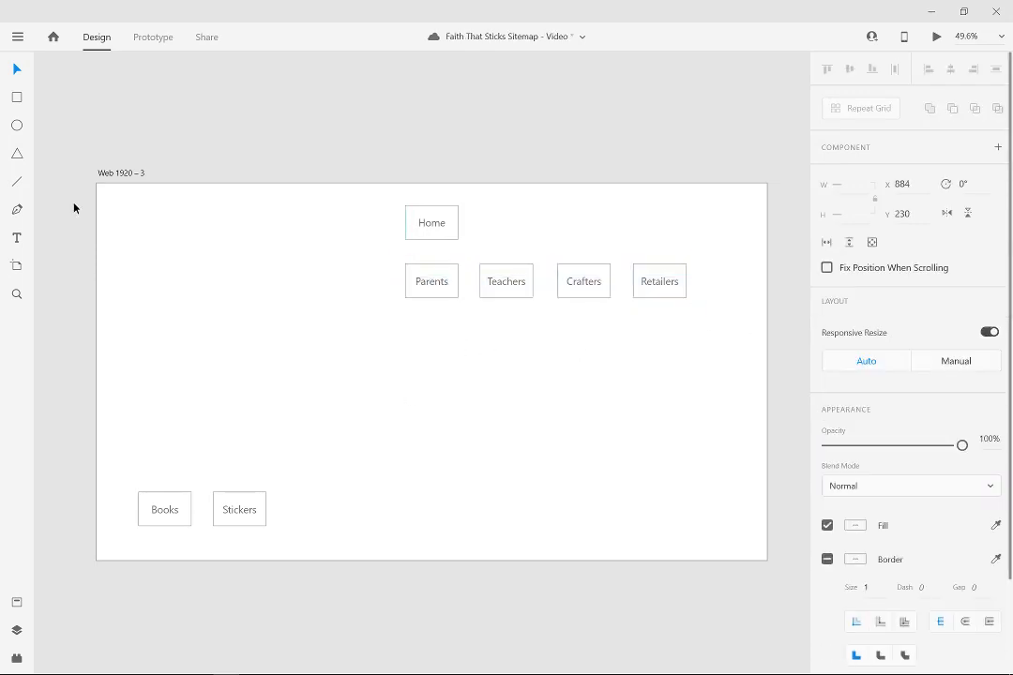
pyautogui.click(16, 181)
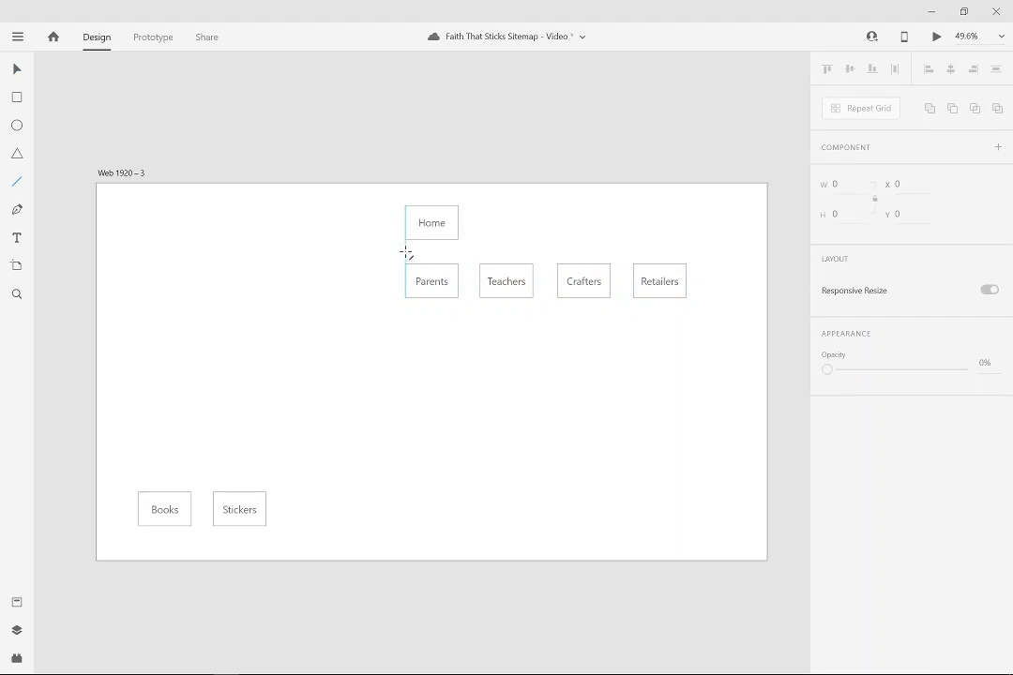
pyautogui.moveTo(405, 252); pyautogui.dragTo(661, 252)
pyautogui.click(17, 67)
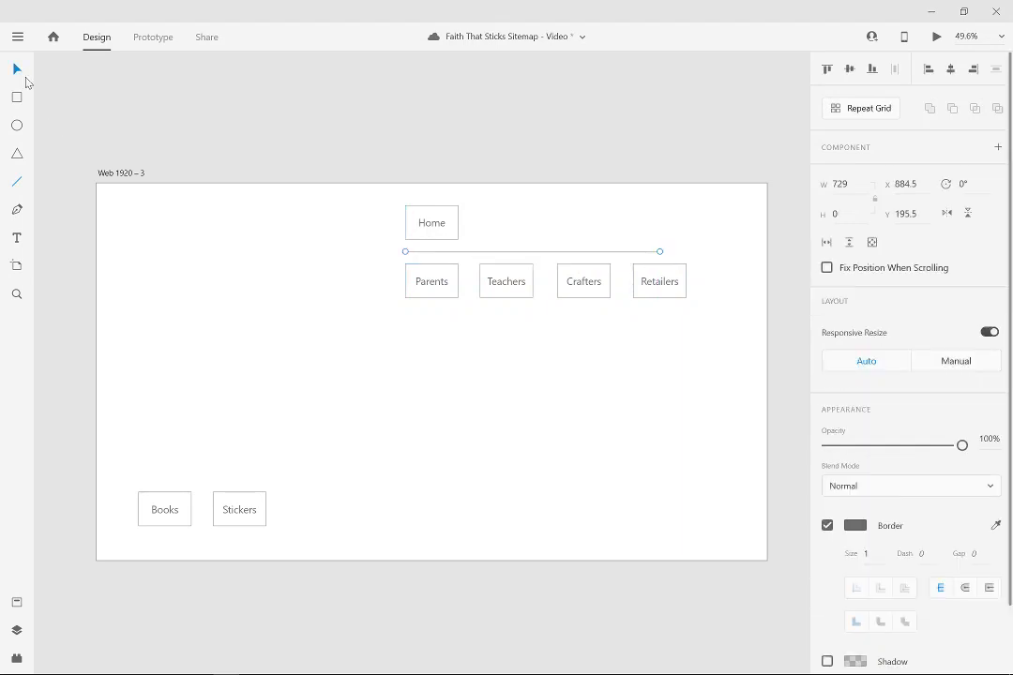
pyautogui.moveTo(405, 252); pyautogui.dragTo(431, 253)
pyautogui.click(531, 410)
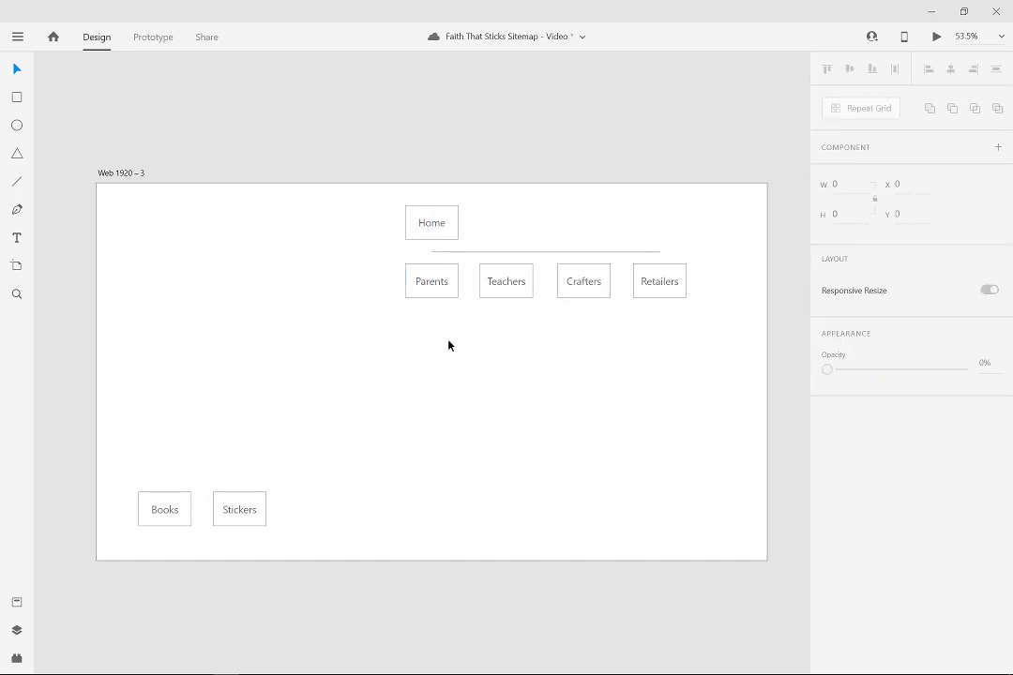
# Draw a vertical connector 34 px high from the horizontal line's starting end up to the bottom centre of the Home box.
pyautogui.scroll(5, 447, 343)
pyautogui.moveTo(561, 304); pyautogui.dragTo(375, 470)
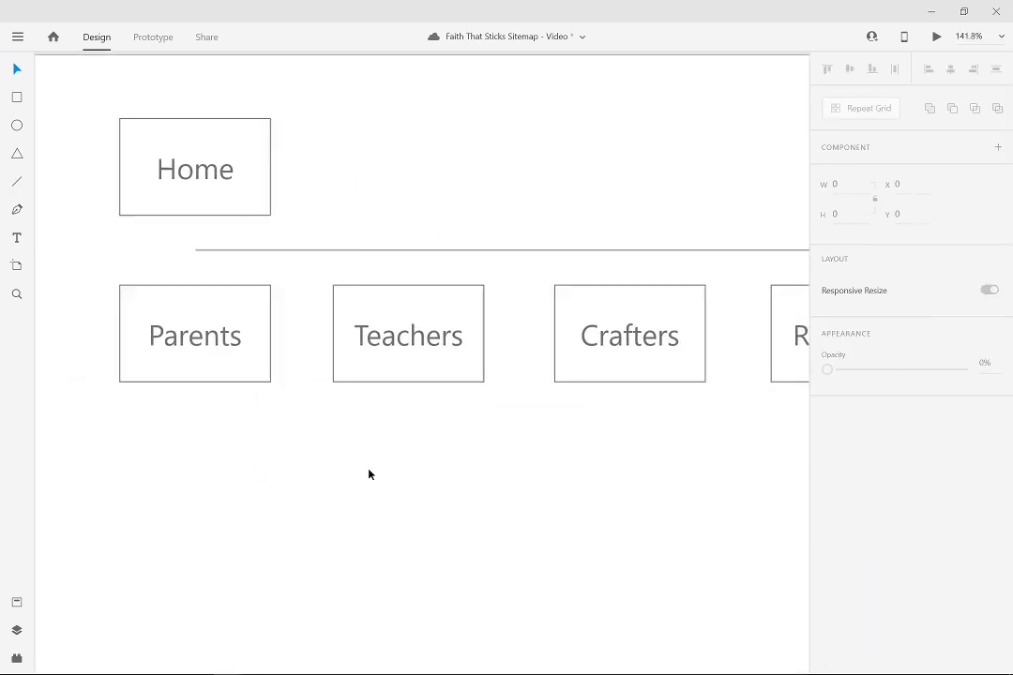
pyautogui.click(17, 181)
pyautogui.moveTo(193, 251); pyautogui.dragTo(195, 216)
pyautogui.click(17, 69)
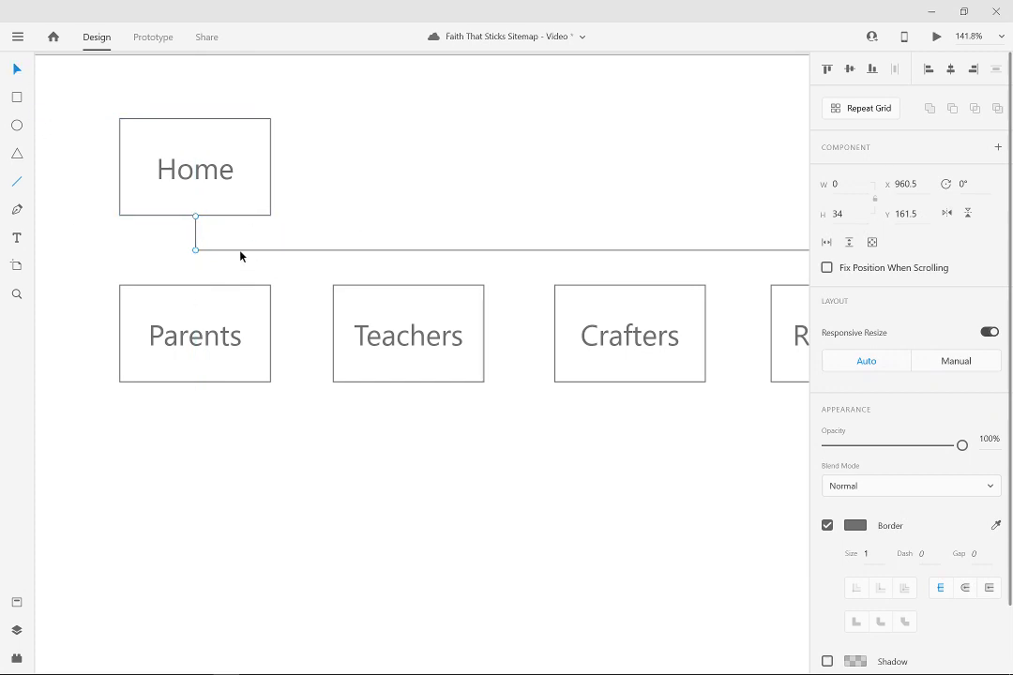
# Set the stroke of the vertical connector below Home to a projecting cap and check its joint with the box.
pyautogui.moveTo(435, 516); pyautogui.dragTo(321, 426)
pyautogui.scroll(-1, 334, 439)
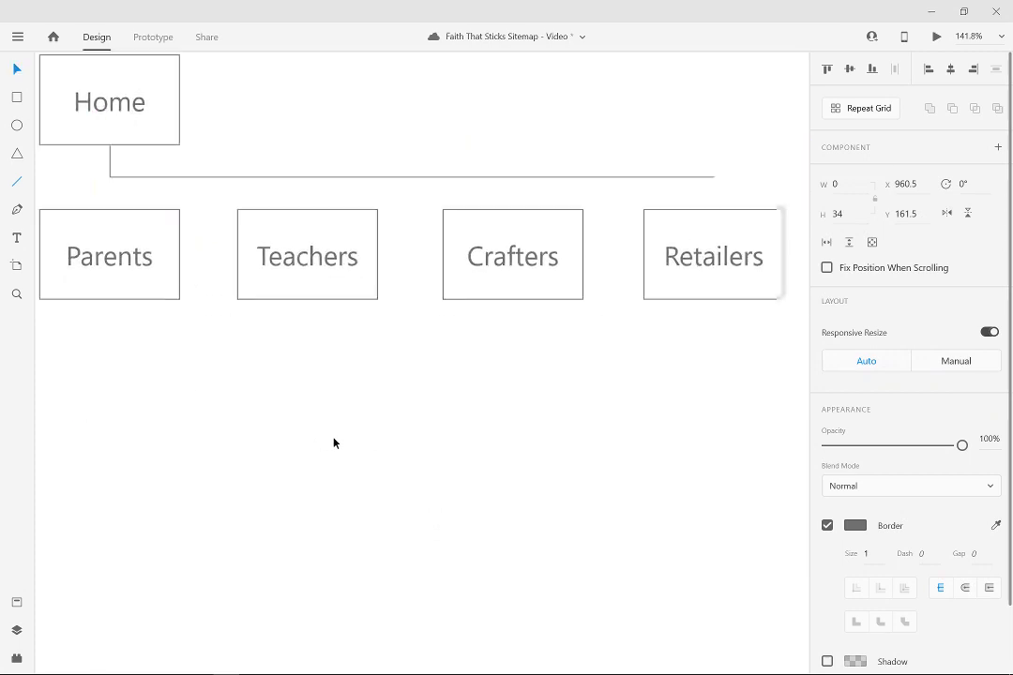
pyautogui.scroll(-3, 334, 443)
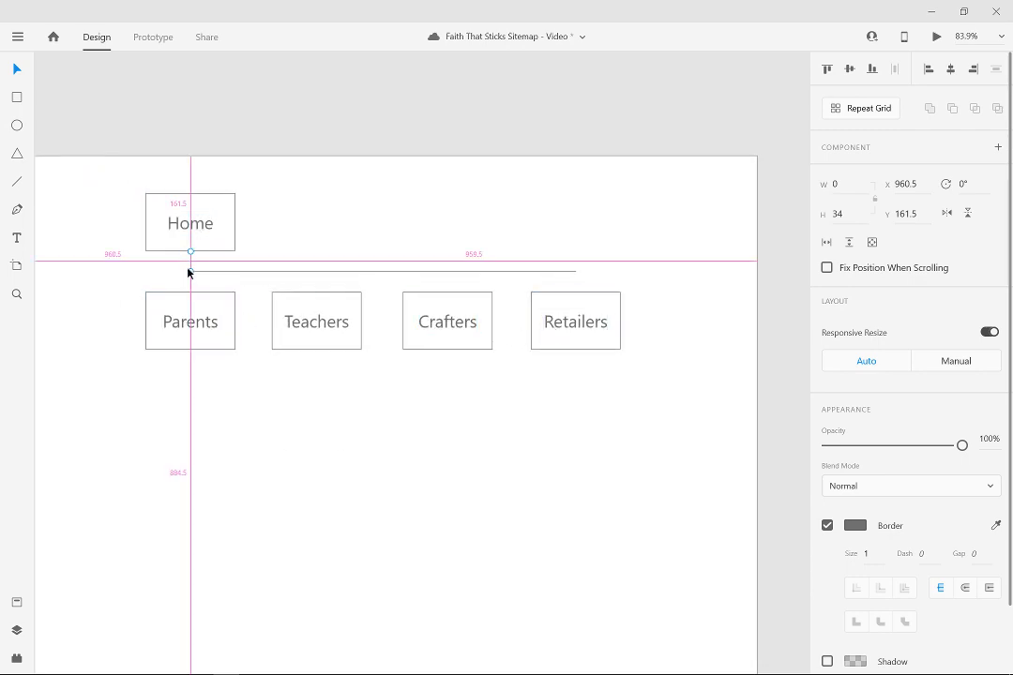
pyautogui.scroll(6, 187, 274)
pyautogui.click(271, 240)
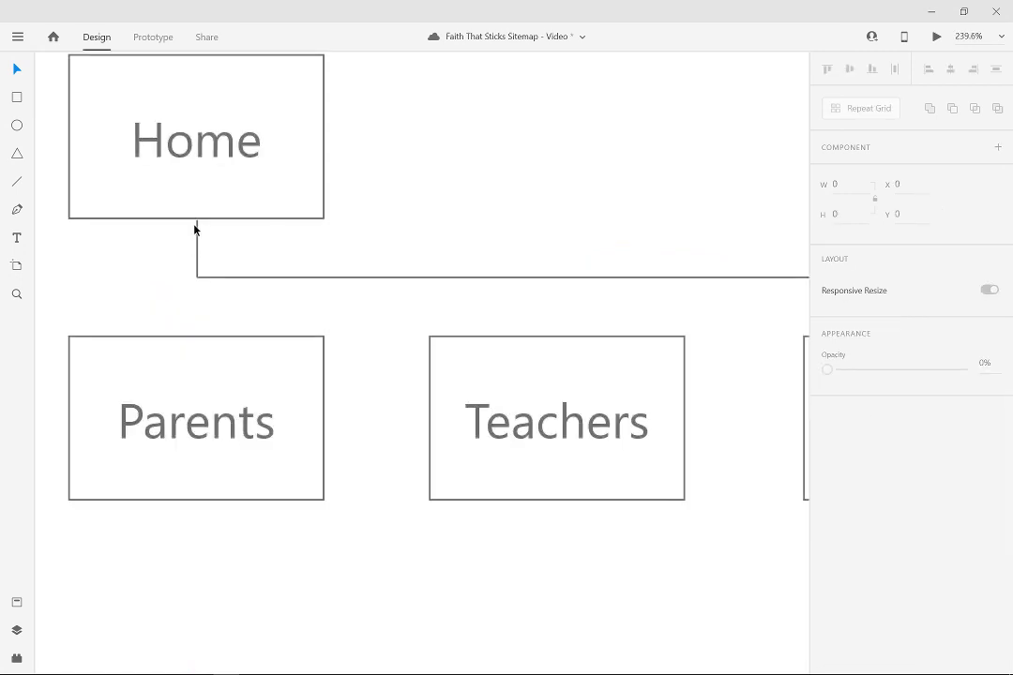
pyautogui.scroll(6, 195, 247)
pyautogui.click(194, 283)
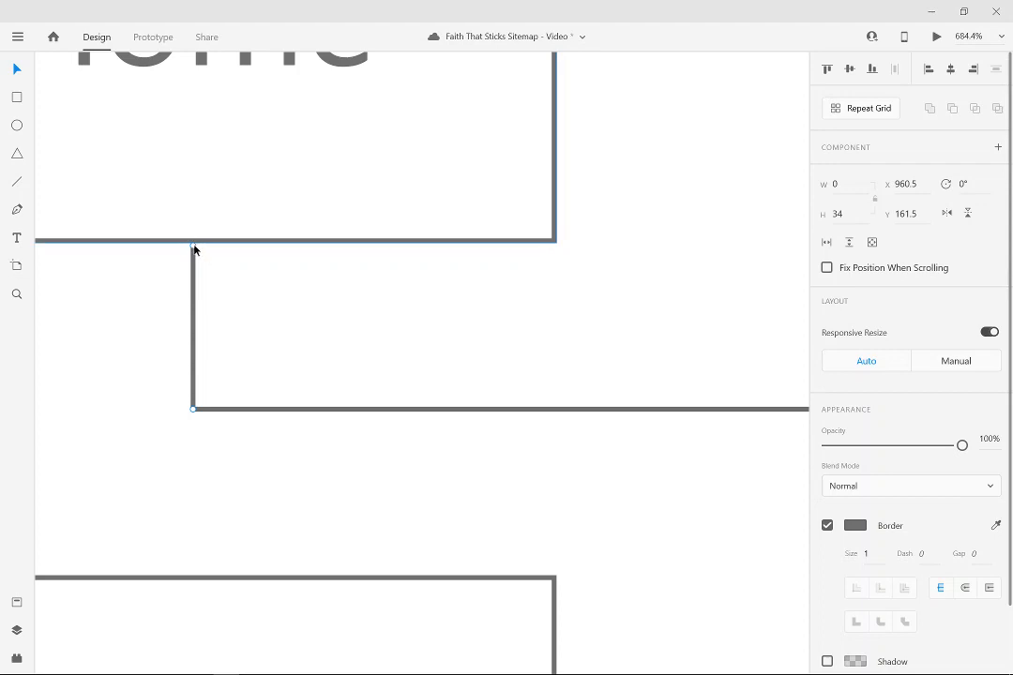
pyautogui.moveTo(194, 248); pyautogui.dragTo(194, 248)
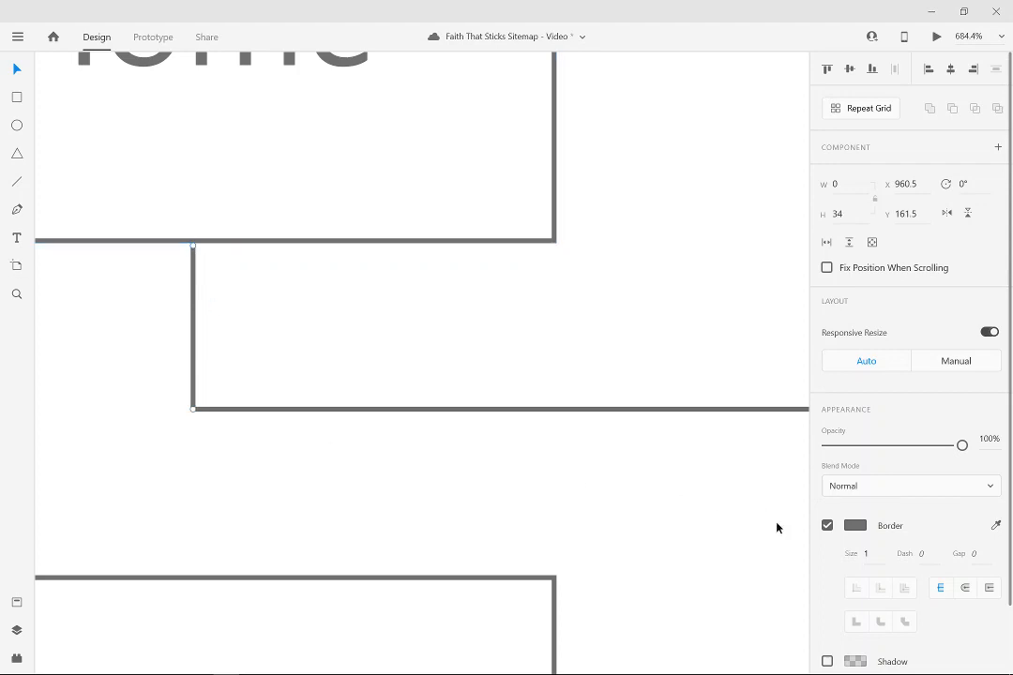
pyautogui.click(991, 595)
pyautogui.click(222, 269)
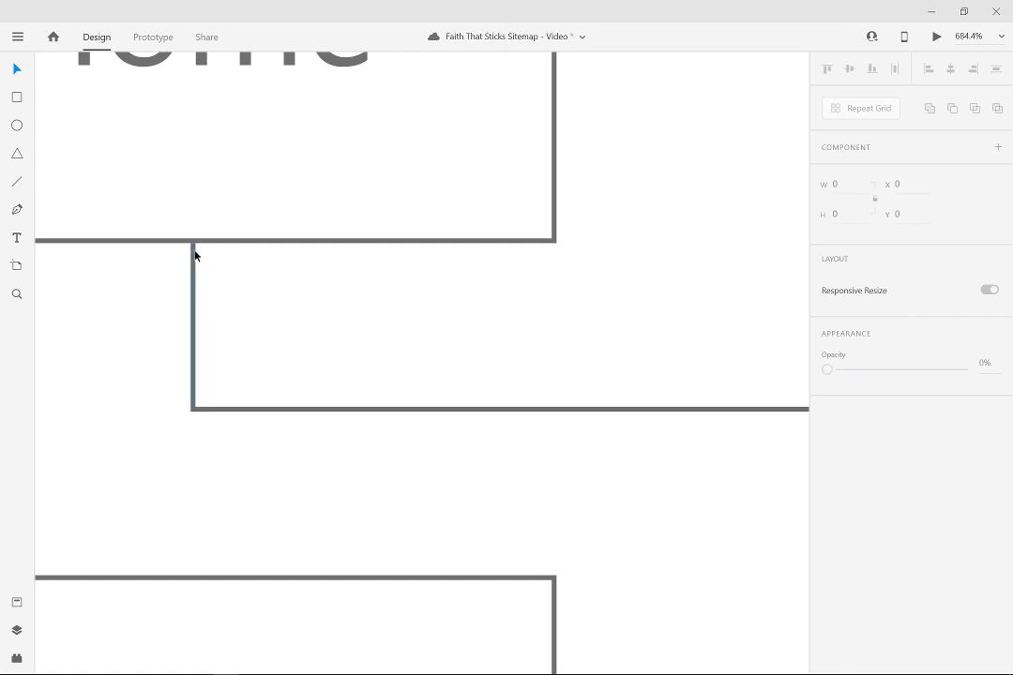
pyautogui.click(194, 259)
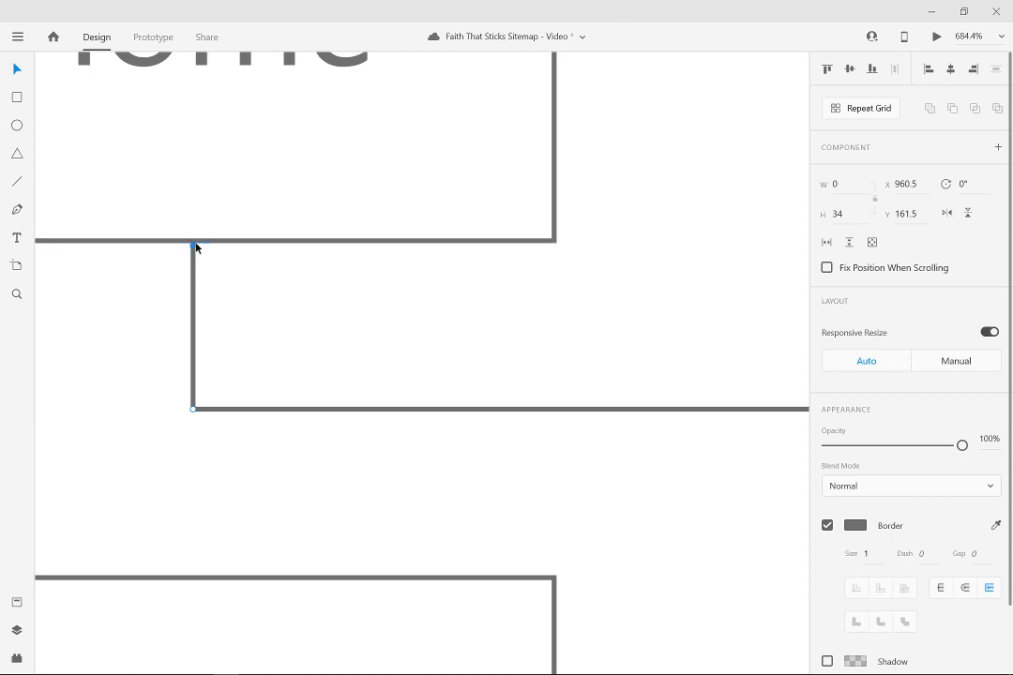
pyautogui.click(263, 303)
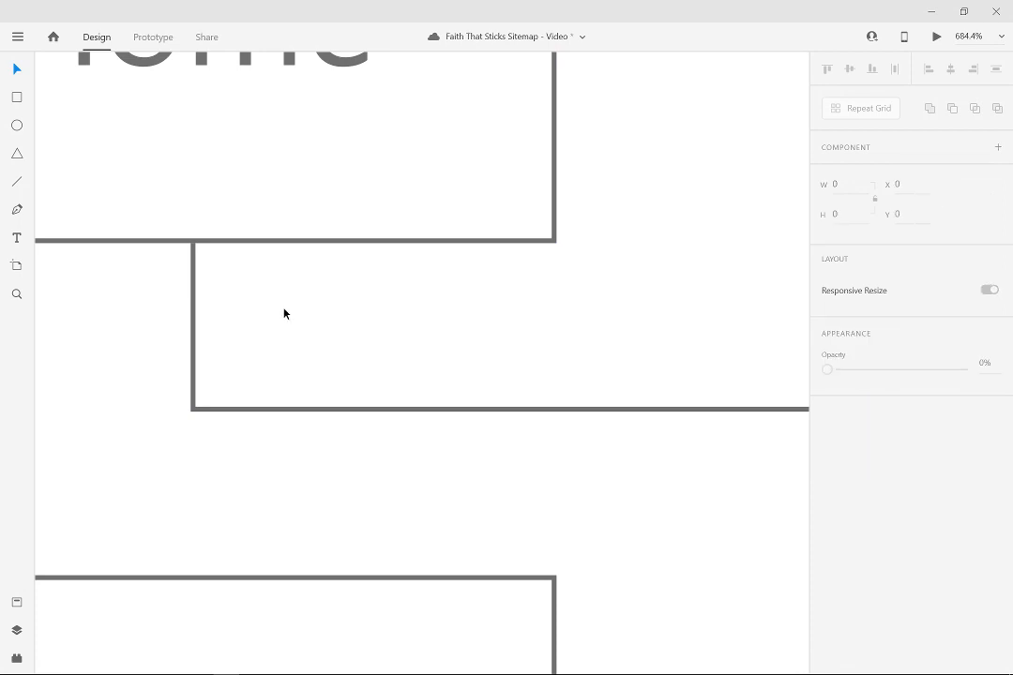
# Duplicate the vertical connector directly below itself so the copy links the horizontal line to the Parents box.
pyautogui.scroll(-3, 284, 314)
pyautogui.moveTo(288, 434); pyautogui.dragTo(352, 310)
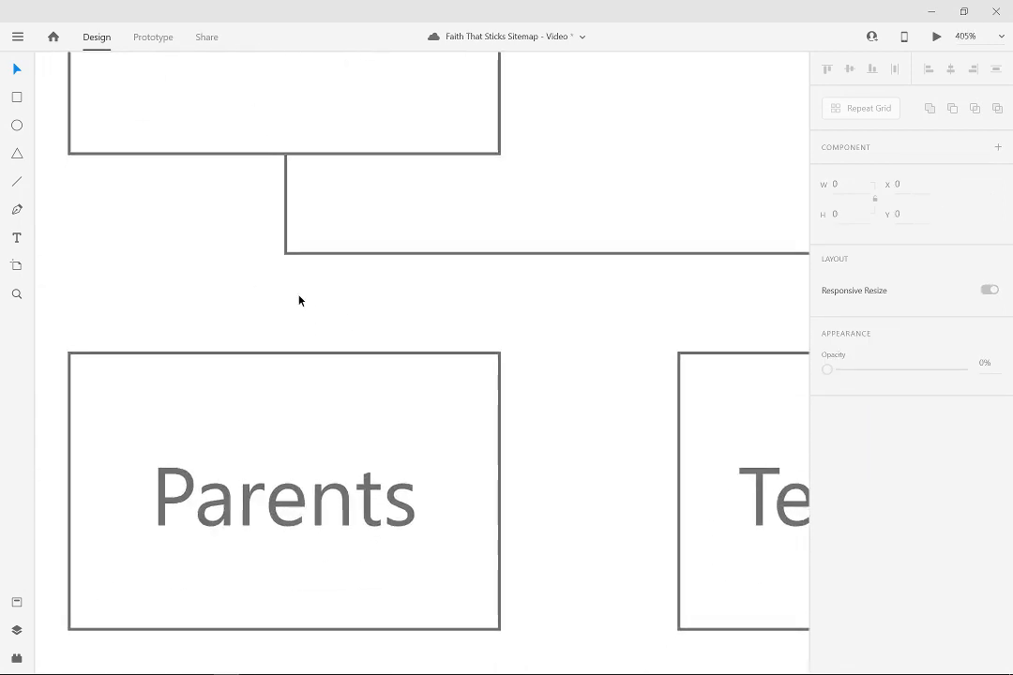
pyautogui.moveTo(286, 232); pyautogui.dragTo(292, 328)
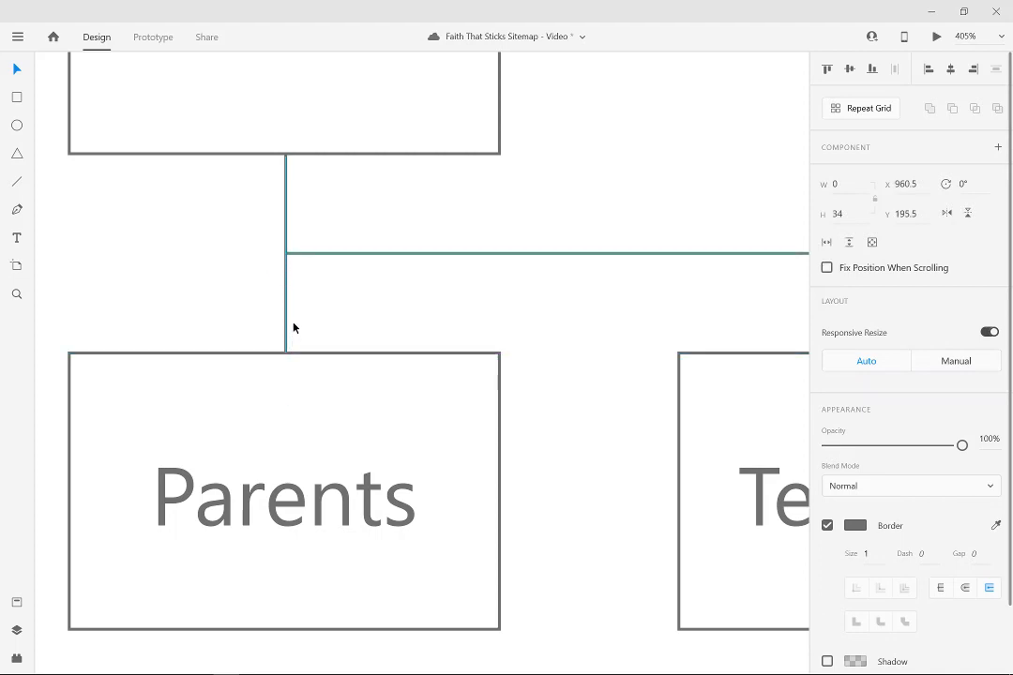
pyautogui.click(362, 346)
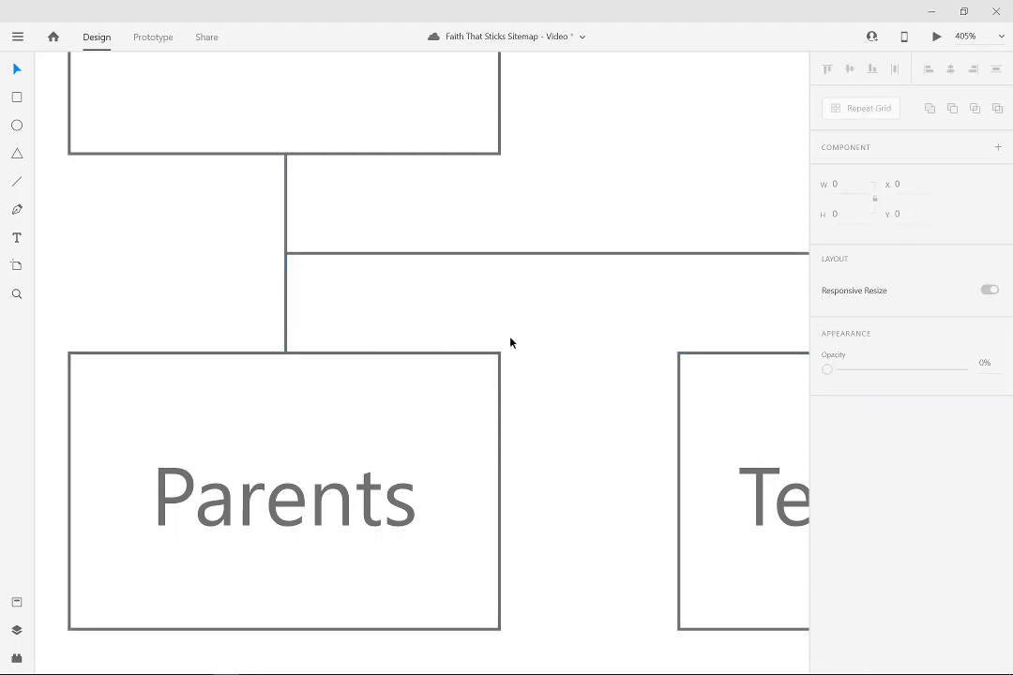
# Duplicate the Parents connector along the horizontal line to the top centres of the Teachers, Crafters and Retailers boxes.
pyautogui.moveTo(525, 337); pyautogui.dragTo(321, 290)
pyautogui.scroll(-4, 352, 322)
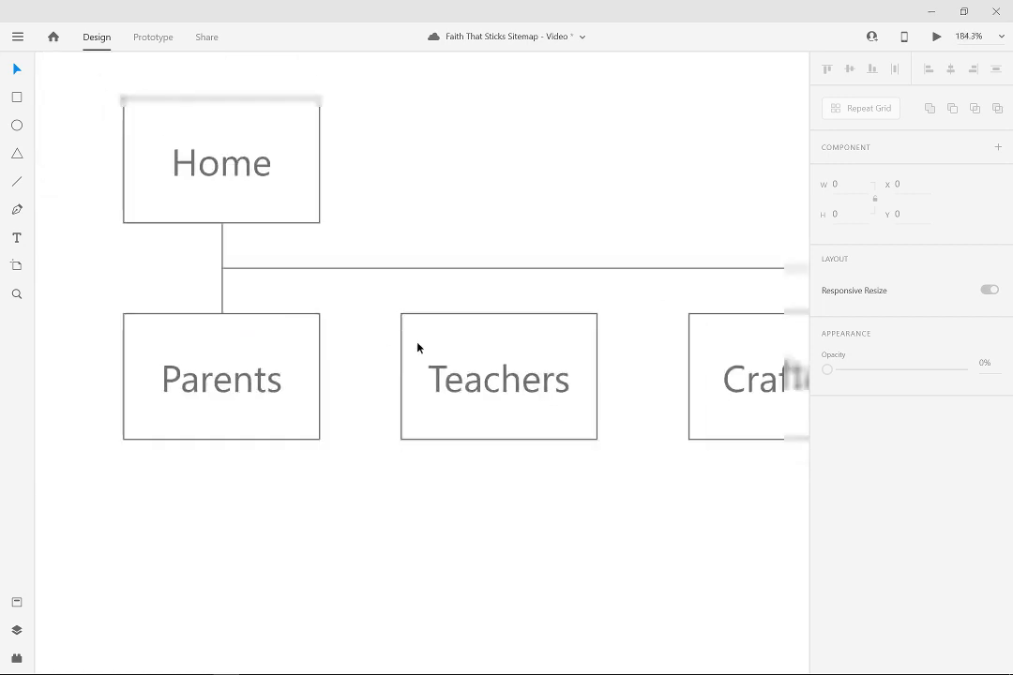
pyautogui.moveTo(417, 348); pyautogui.dragTo(318, 334)
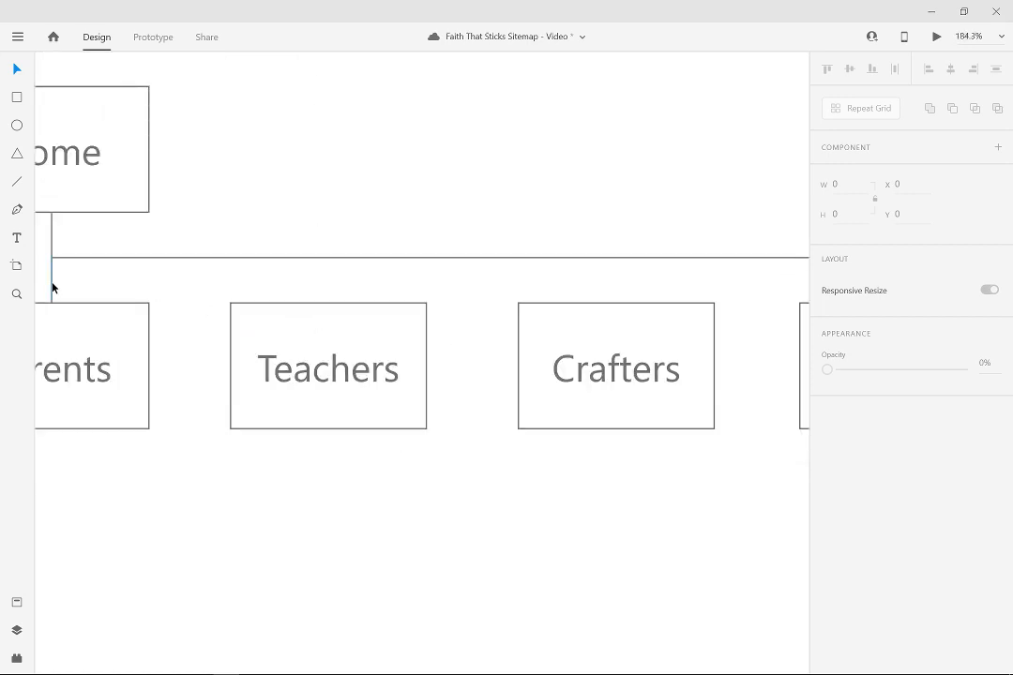
pyautogui.moveTo(52, 287); pyautogui.dragTo(619, 287)
pyautogui.click(364, 287)
pyautogui.moveTo(557, 298); pyautogui.dragTo(631, 287)
pyautogui.click(579, 213)
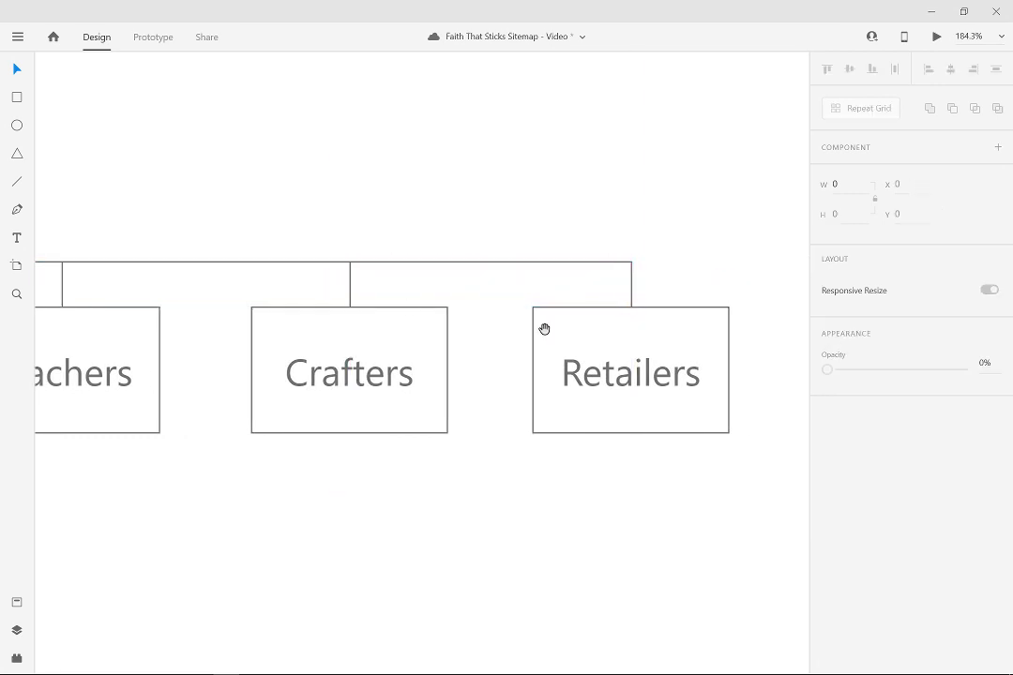
pyautogui.scroll(6, 640, 273)
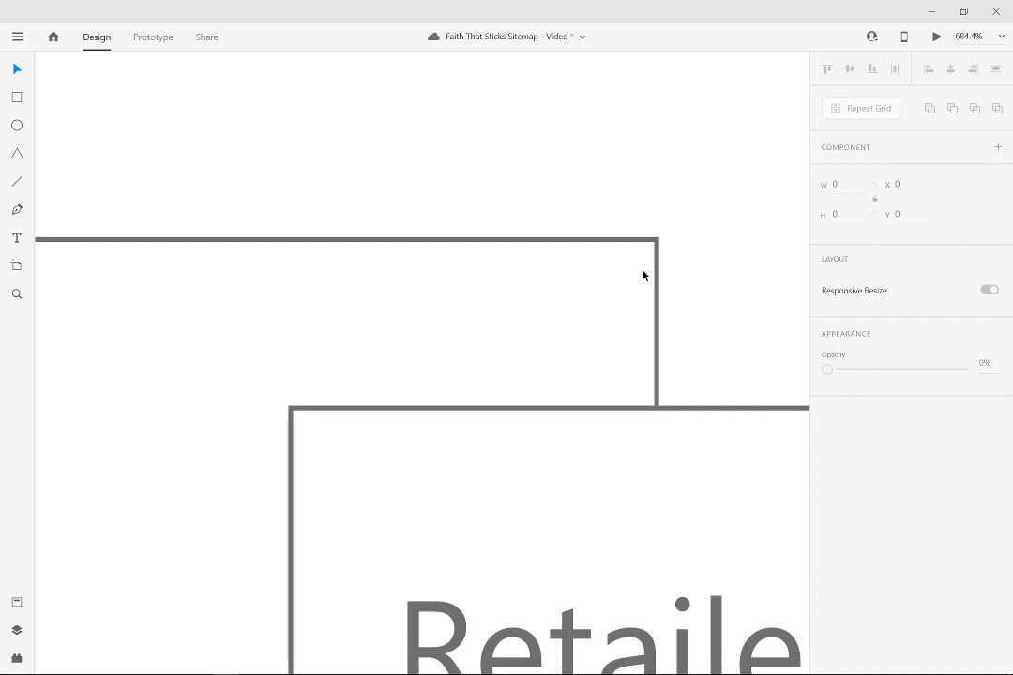
pyautogui.scroll(-8, 643, 274)
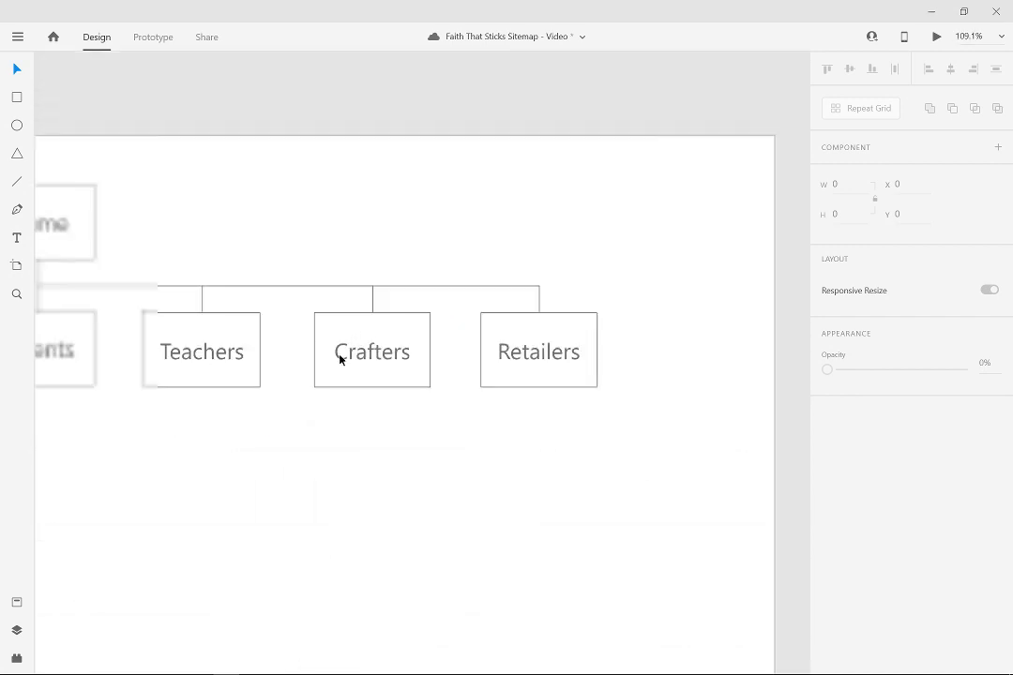
pyautogui.scroll(-2, 339, 359)
pyautogui.moveTo(246, 380); pyautogui.dragTo(365, 403)
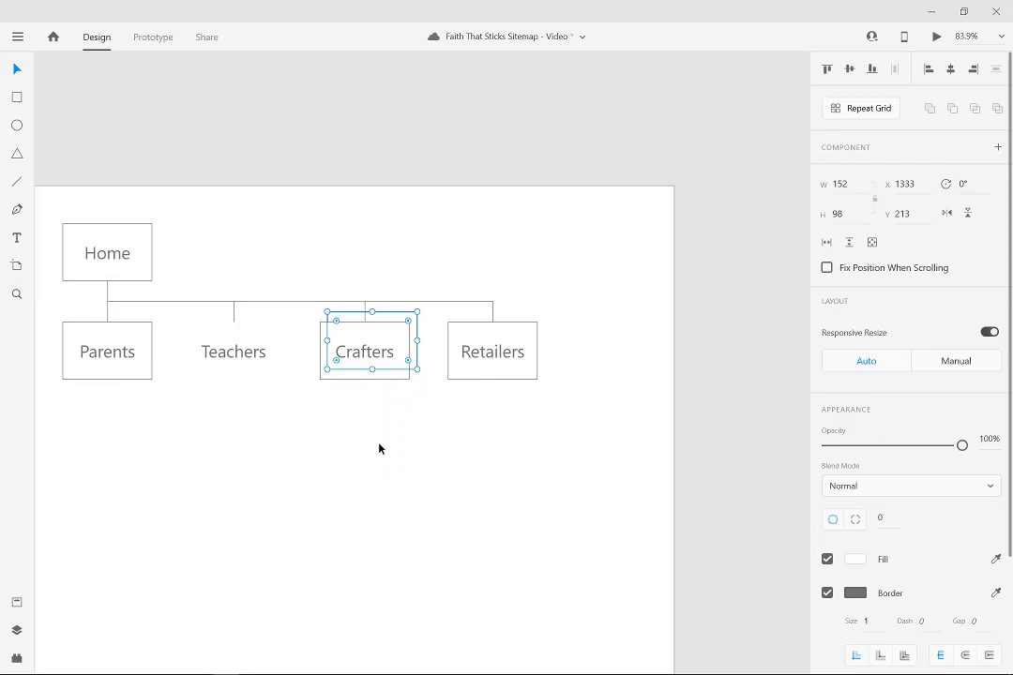
pyautogui.click(466, 450)
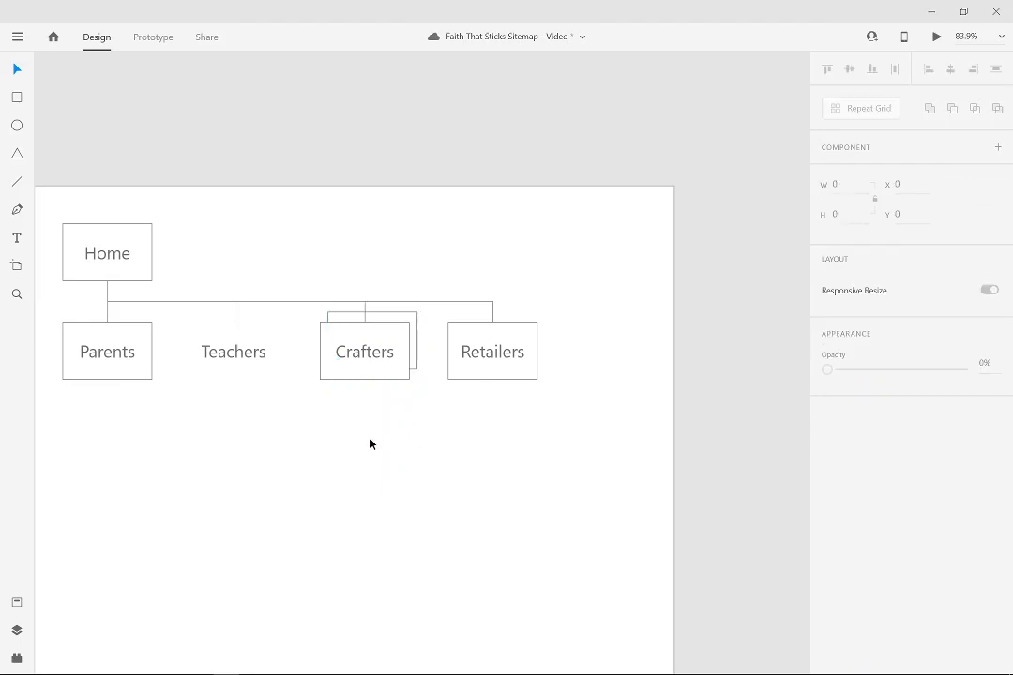
pyautogui.click(418, 368)
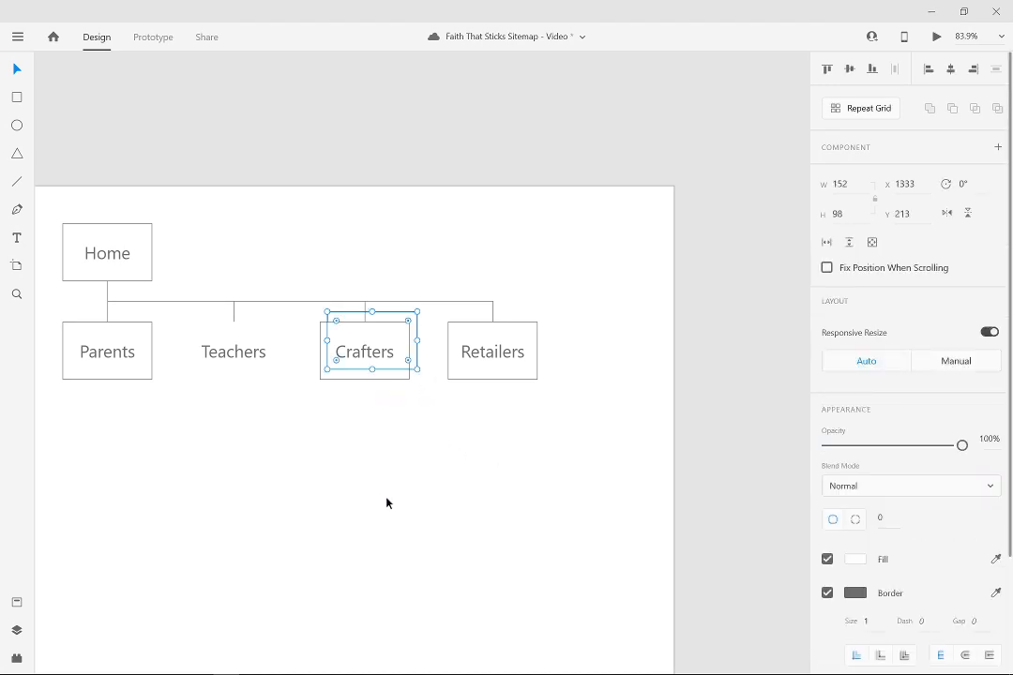
pyautogui.click(253, 666)
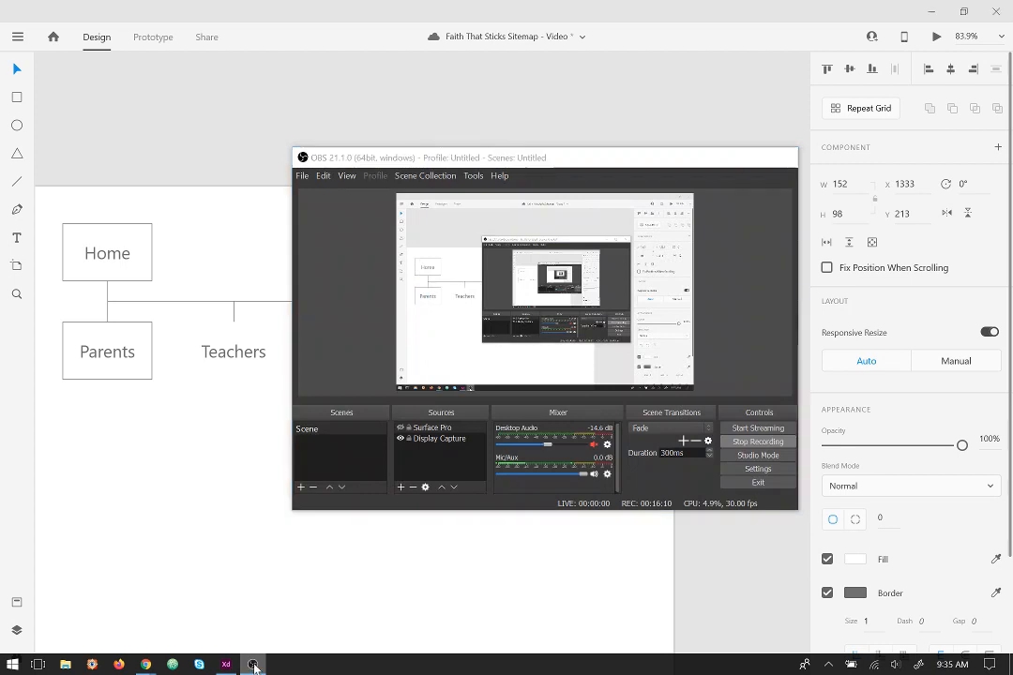
pyautogui.click(254, 665)
pyautogui.click(542, 485)
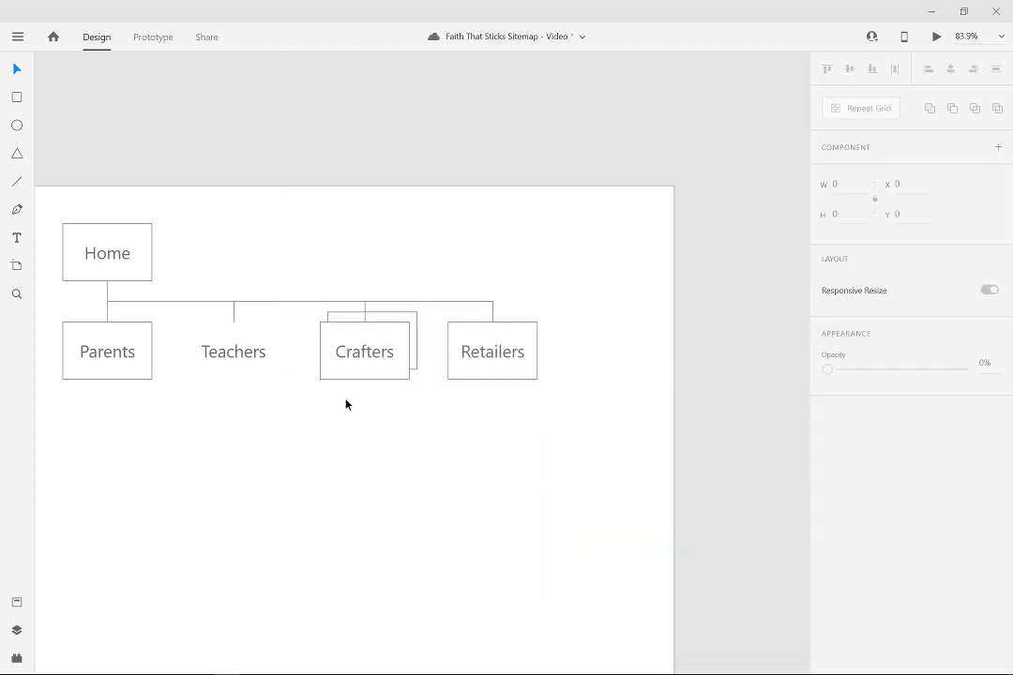
pyautogui.click(416, 317)
pyautogui.press('Escape')
pyautogui.hotkey('ctrl', 'z')
pyautogui.hotkey('ctrl', 'z')
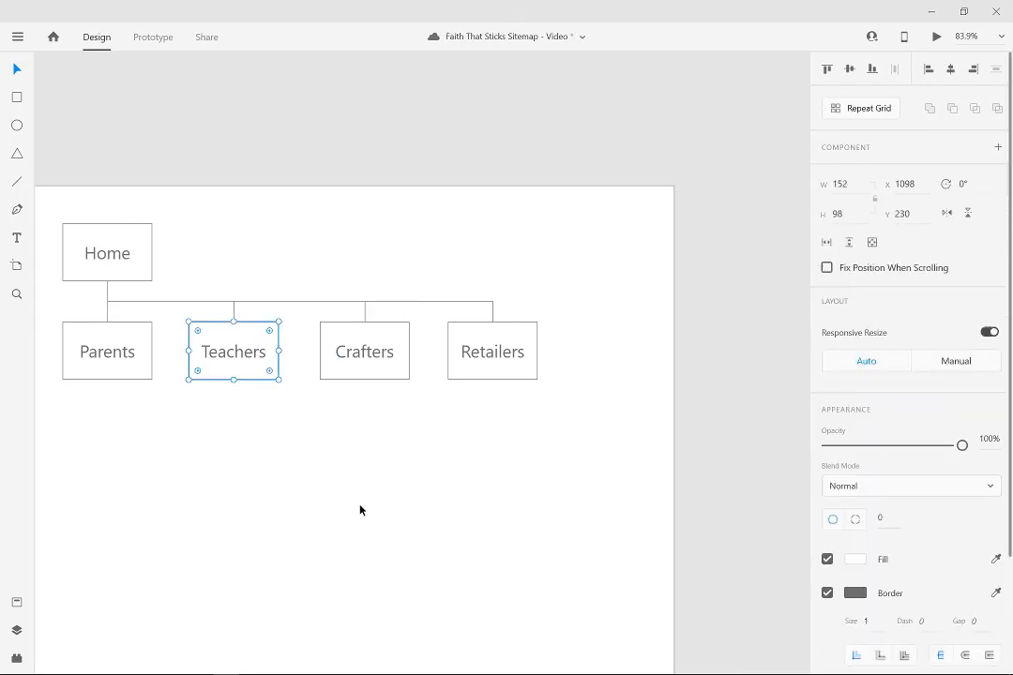
# Save the sitemap document with the Home box and its four connected audience boxes.
pyautogui.click(295, 490)
pyautogui.moveTo(301, 453); pyautogui.dragTo(405, 407)
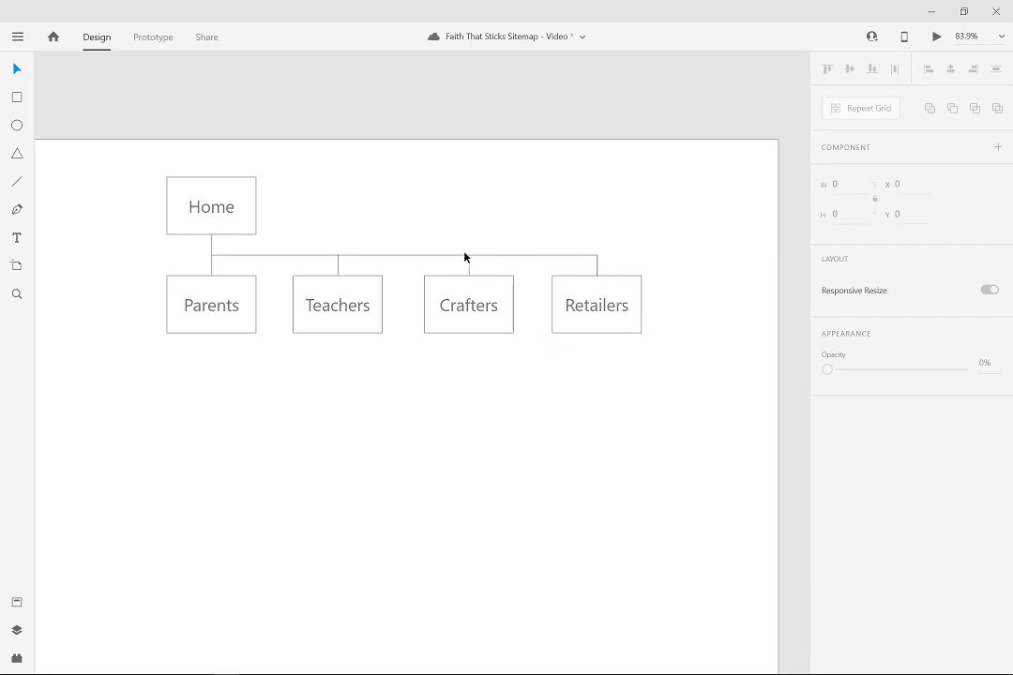
pyautogui.hotkey('ctrl', 's')
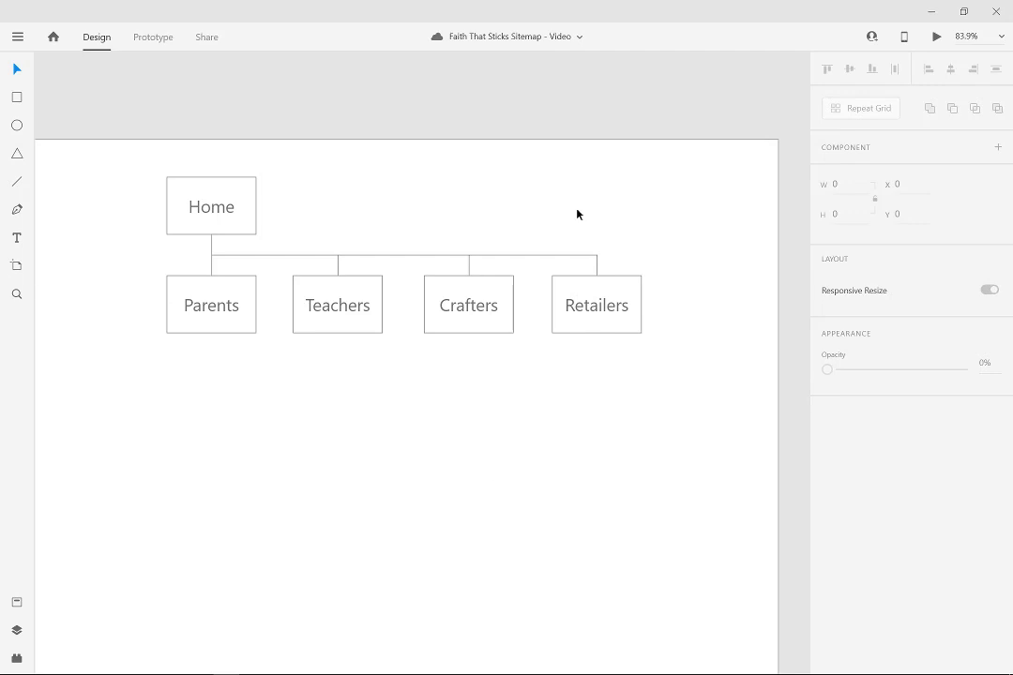
pyautogui.moveTo(143, 349); pyautogui.dragTo(627, 294)
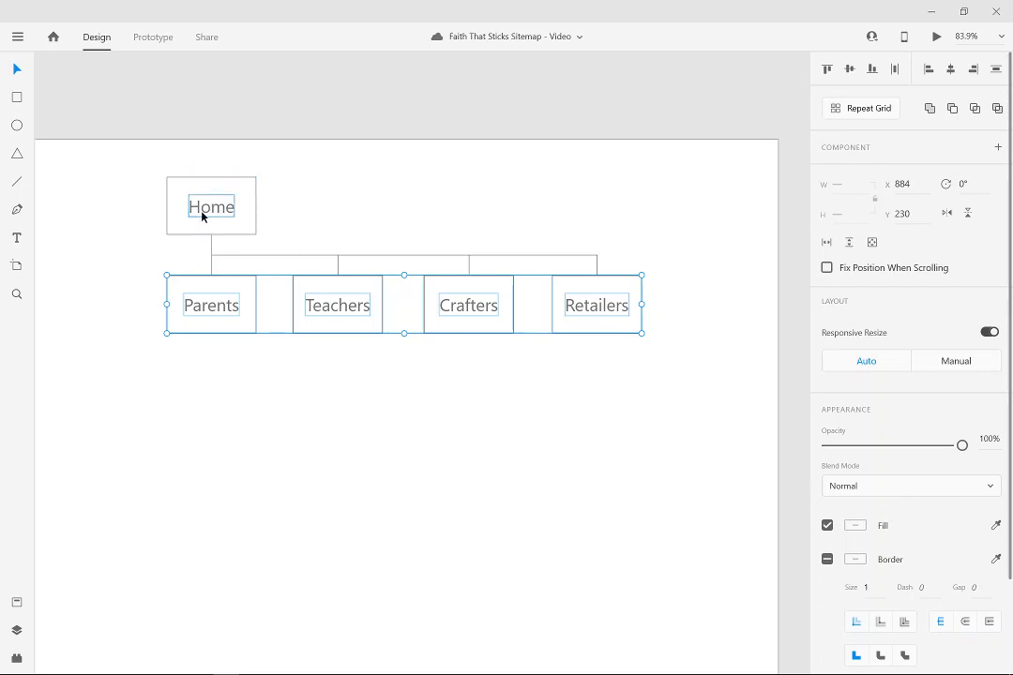
pyautogui.click(218, 358)
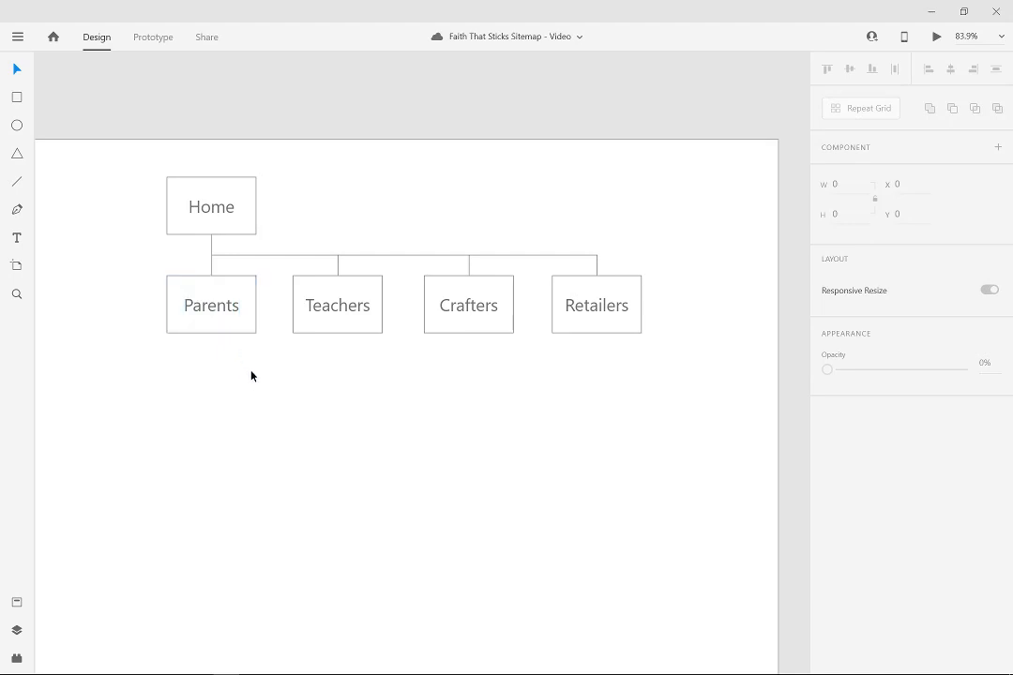
pyautogui.click(260, 257)
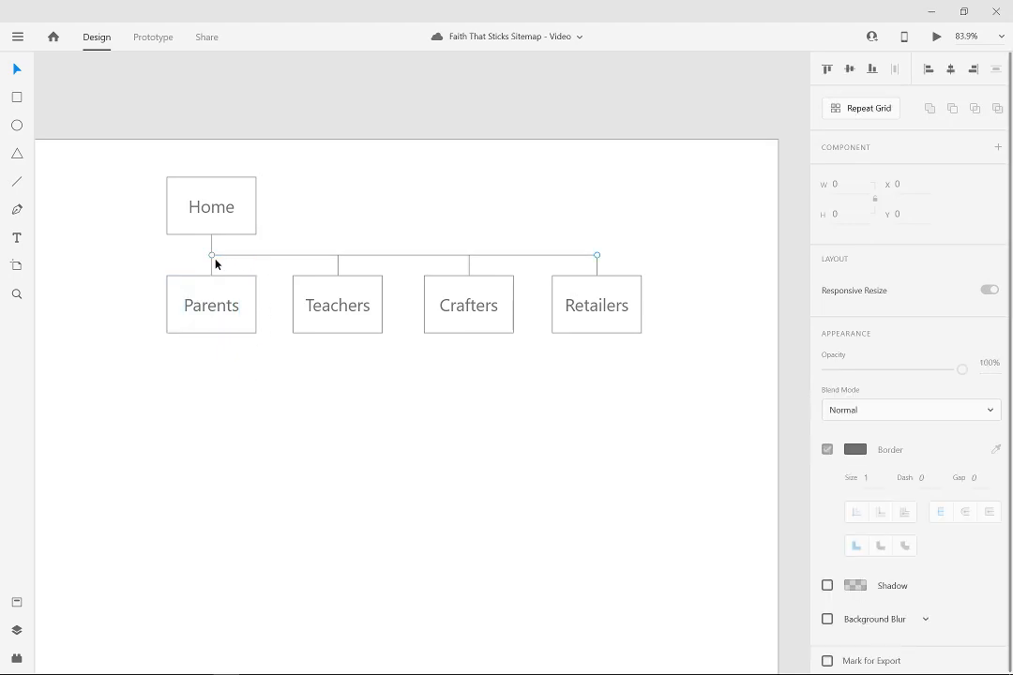
pyautogui.moveTo(280, 260); pyautogui.dragTo(339, 260)
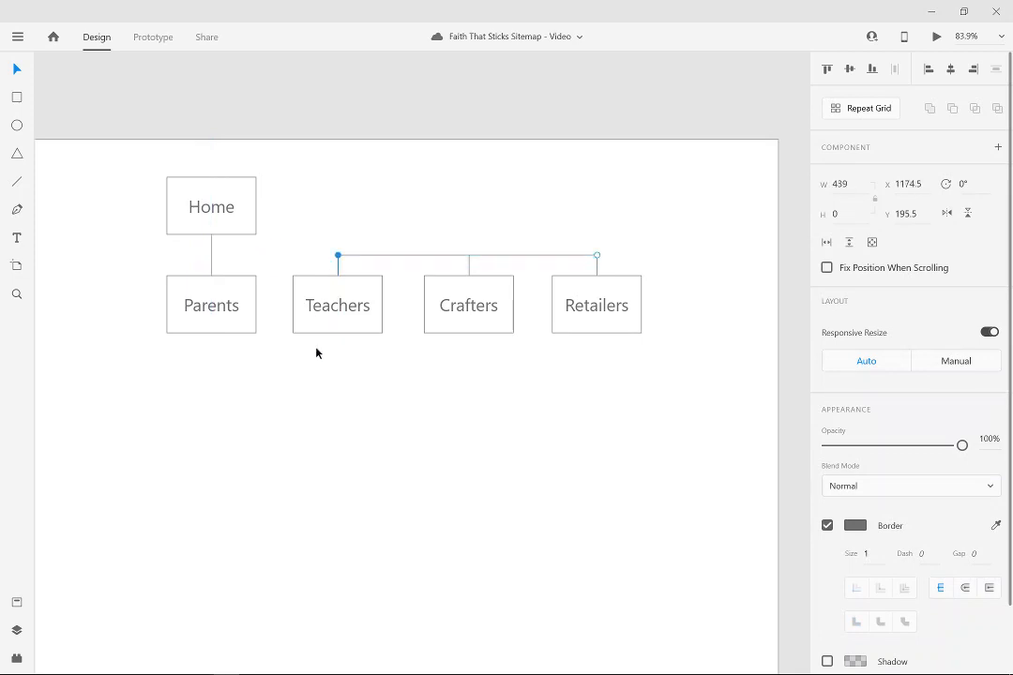
pyautogui.click(309, 402)
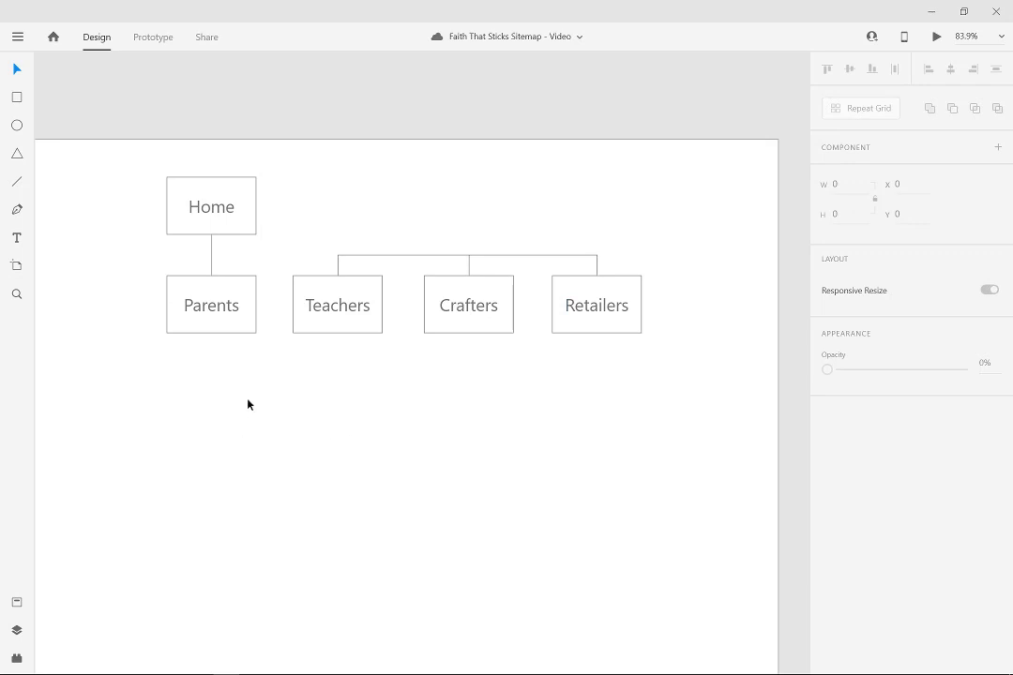
pyautogui.hotkey('ctrl', 'z')
pyautogui.click(400, 484)
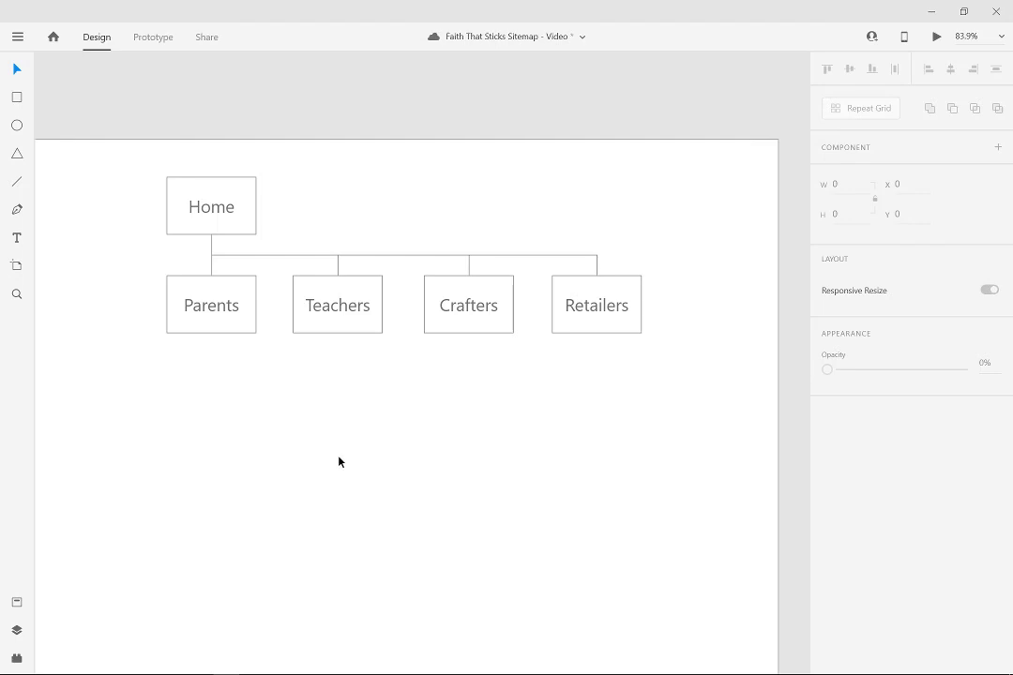
# Duplicate the horizontal connector and place the copy so its end meets the middle of Home's left edge.
pyautogui.moveTo(274, 425); pyautogui.dragTo(633, 300)
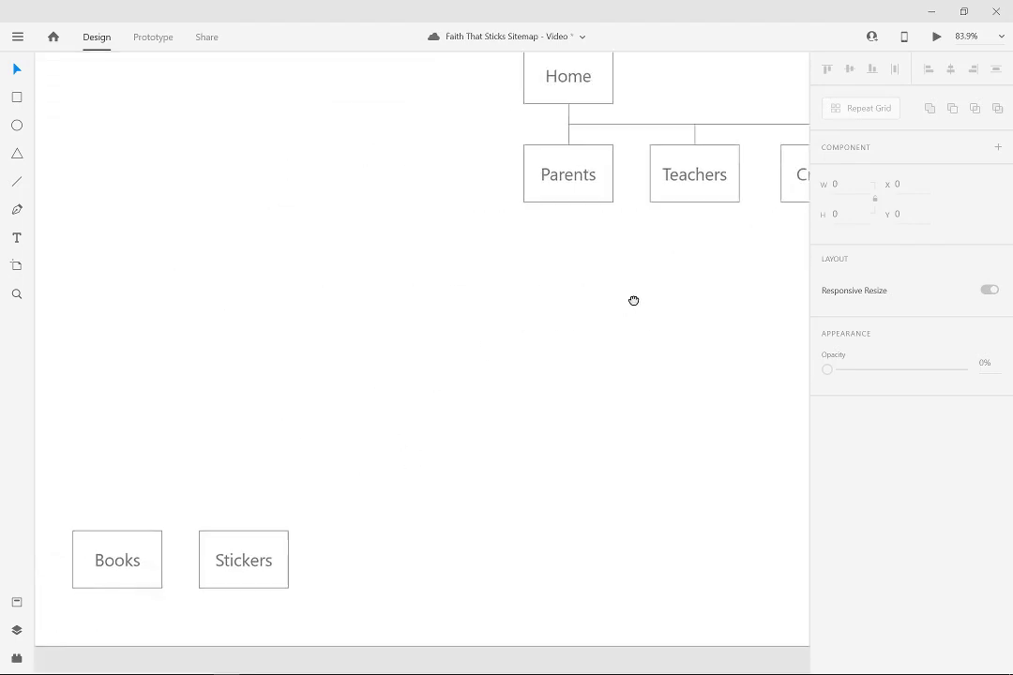
pyautogui.scroll(-2, 442, 359)
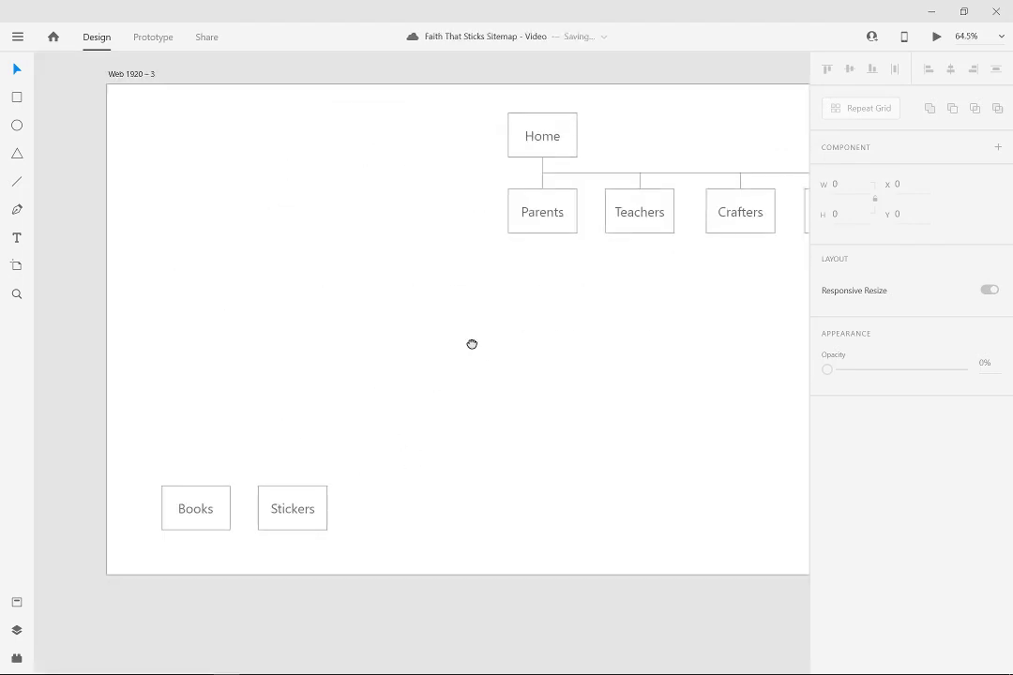
pyautogui.moveTo(473, 344); pyautogui.dragTo(523, 365)
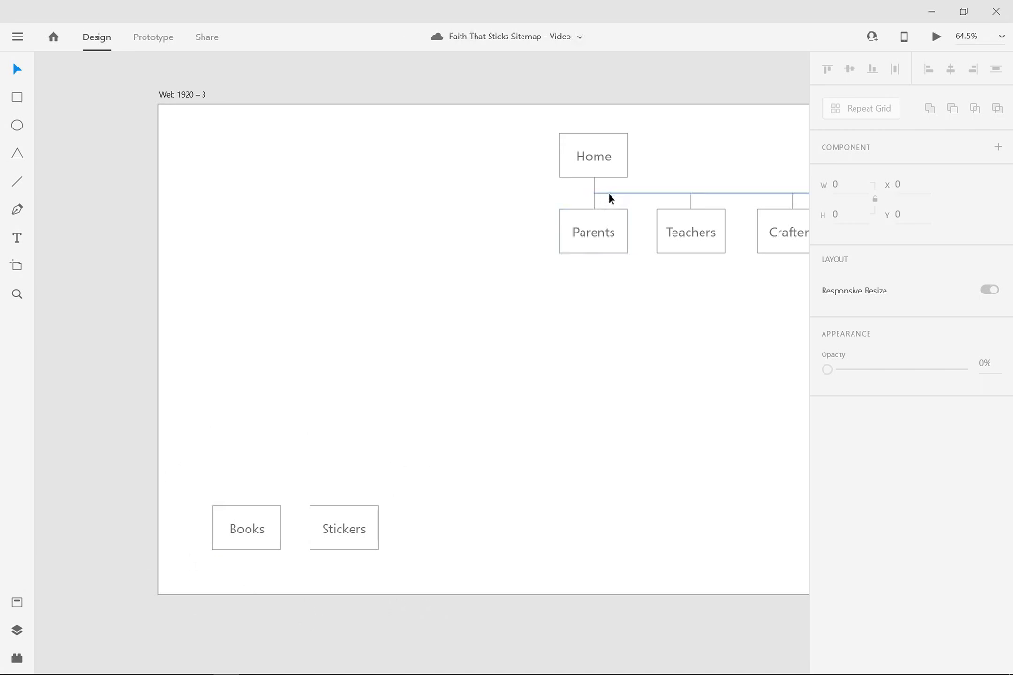
pyautogui.moveTo(608, 193); pyautogui.dragTo(272, 160)
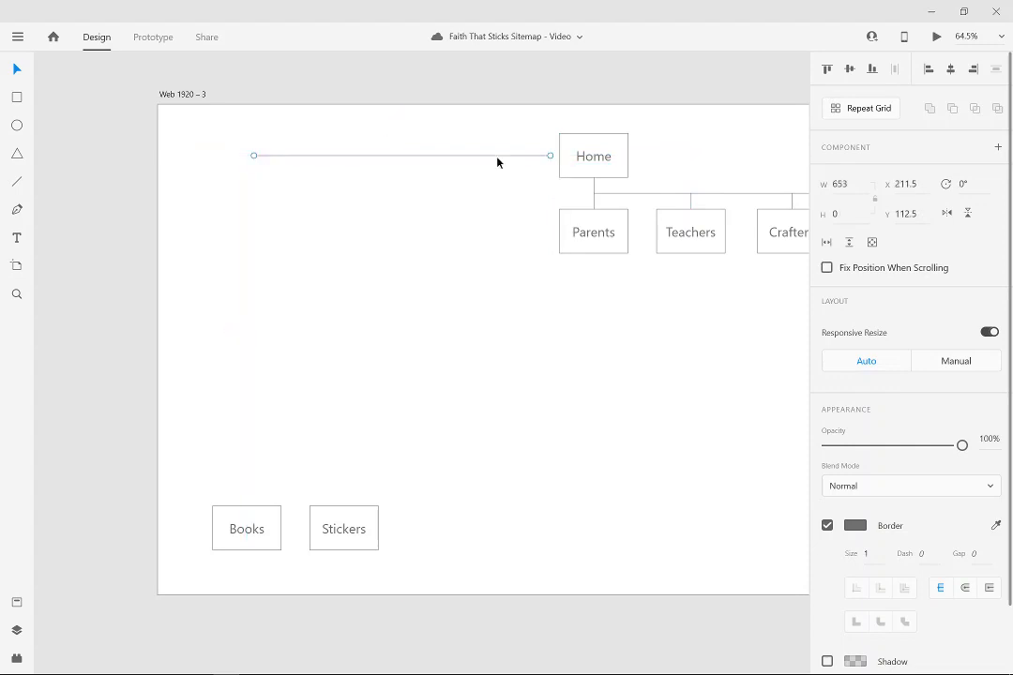
pyautogui.moveTo(521, 163); pyautogui.dragTo(512, 163)
pyautogui.scroll(1, 566, 167)
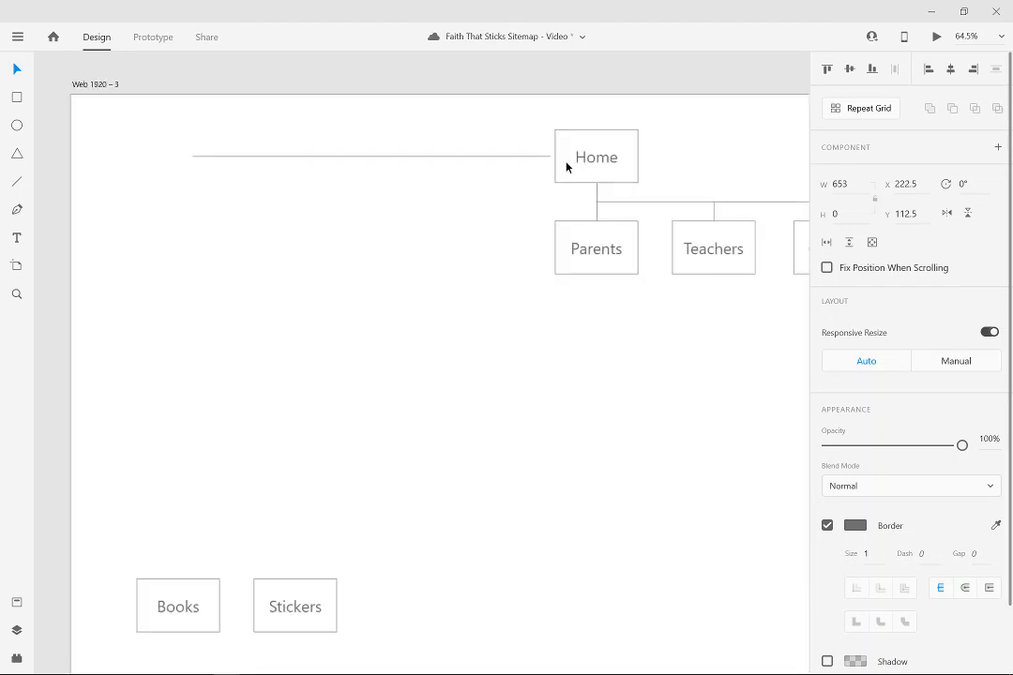
pyautogui.scroll(5, 567, 167)
pyautogui.moveTo(369, 154); pyautogui.dragTo(397, 158)
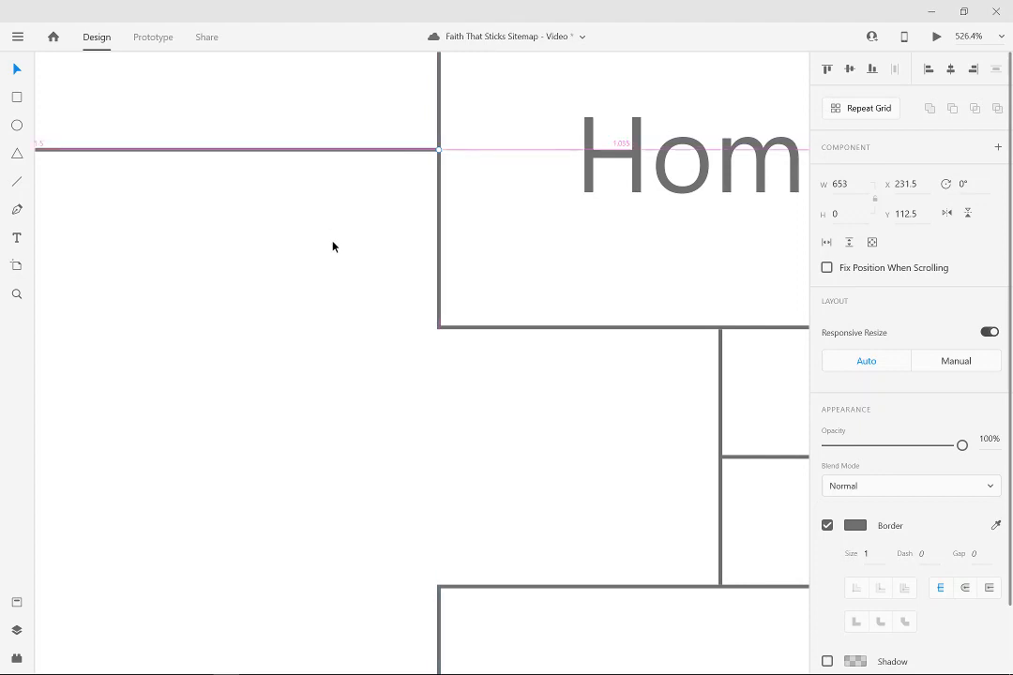
# Extend the free end of the connector beside Home until it lines up with the centre of the Books box.
pyautogui.scroll(-4, 331, 247)
pyautogui.moveTo(595, 304); pyautogui.dragTo(716, 272)
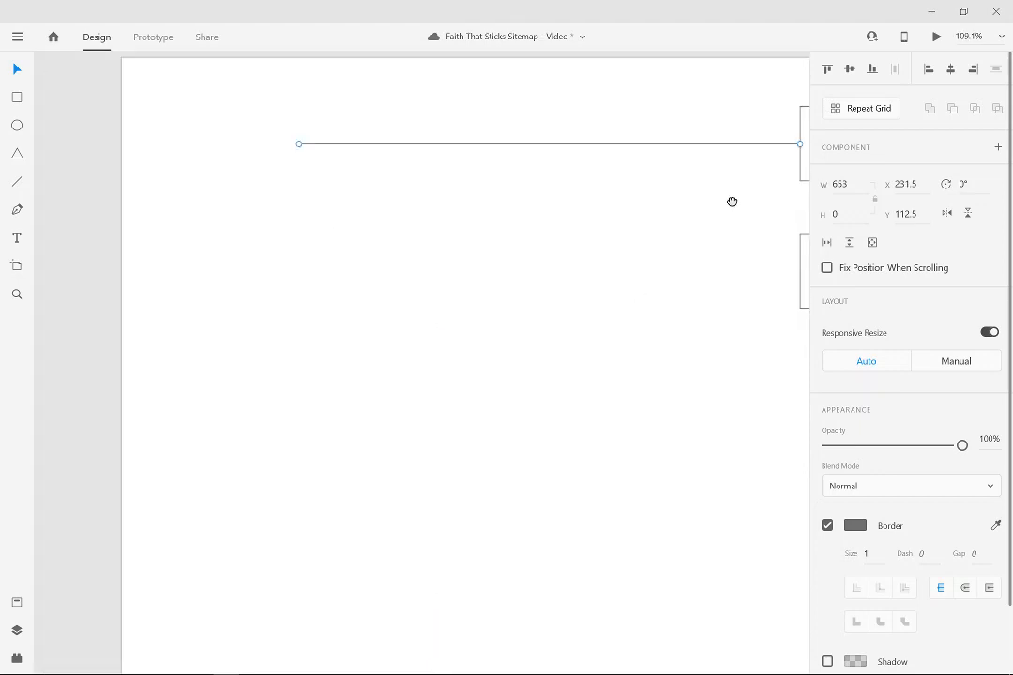
pyautogui.moveTo(732, 202); pyautogui.dragTo(776, 117)
pyautogui.scroll(-1, 447, 303)
pyautogui.moveTo(400, 253); pyautogui.dragTo(430, 253)
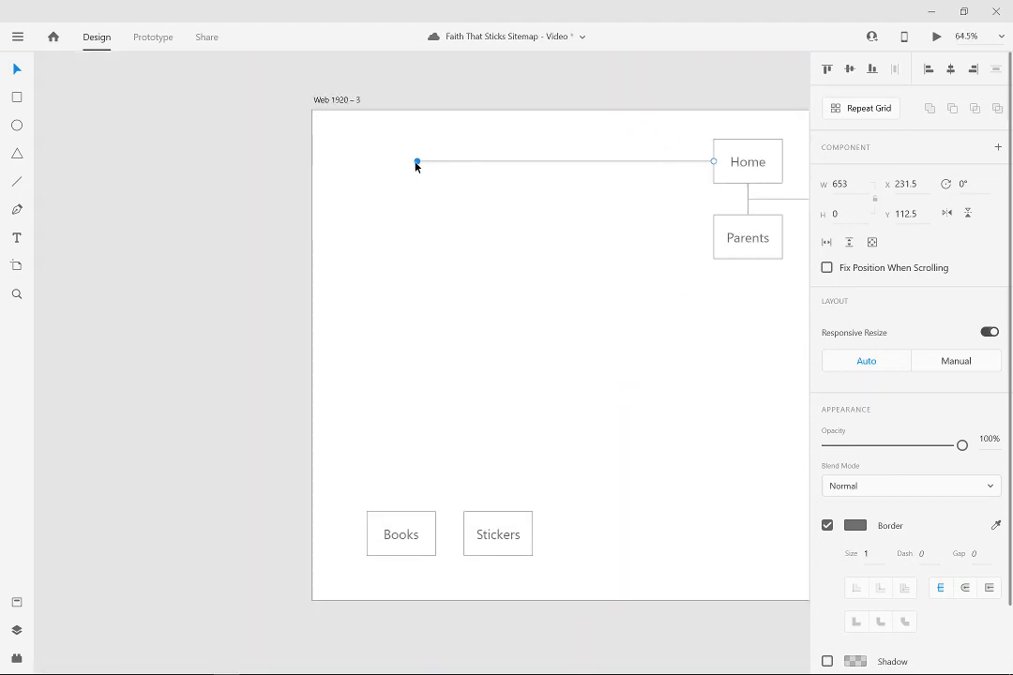
pyautogui.moveTo(417, 163); pyautogui.dragTo(401, 168)
pyautogui.click(499, 269)
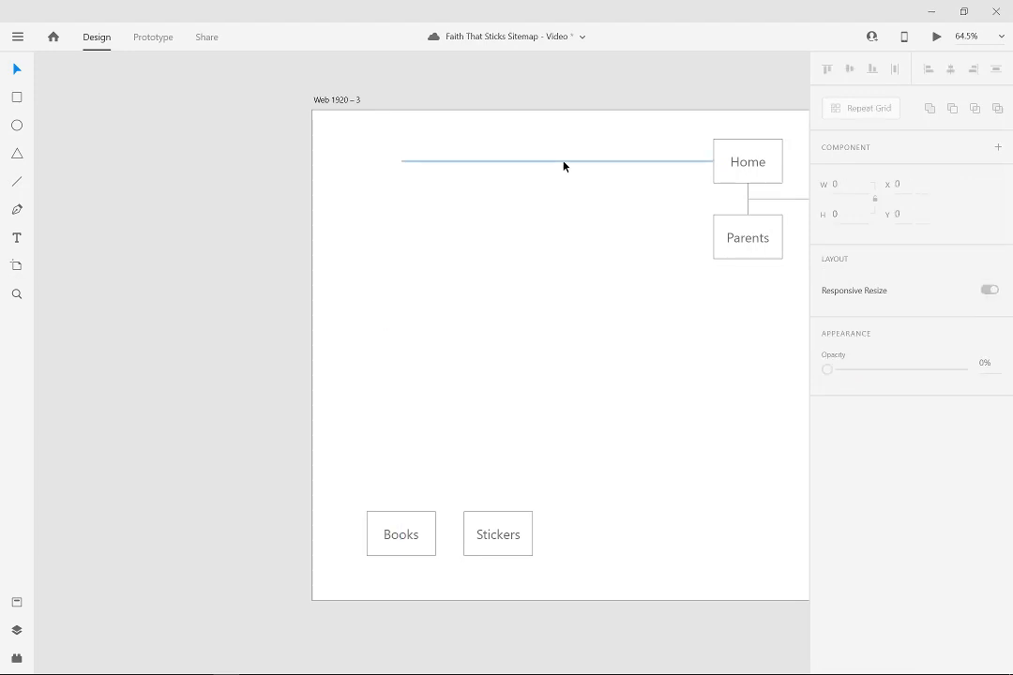
# Add a vertical connector about 772 px high from the horizontal line's free end down to the top centre of the Books box.
pyautogui.hotkey('ctrl', 'v')
pyautogui.moveTo(568, 303); pyautogui.dragTo(398, 516)
pyautogui.moveTo(258, 302); pyautogui.dragTo(400, 165)
pyautogui.click(409, 165)
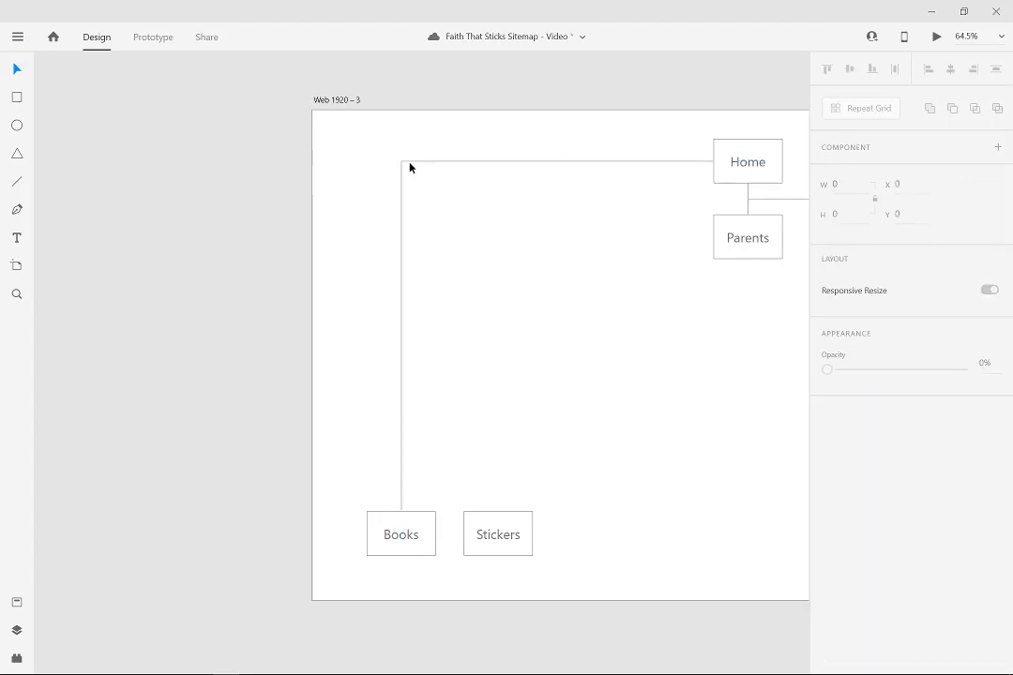
# Duplicate the Books connector along the horizontal line to the top centre of the Stickers box and save the document.
pyautogui.click(404, 336)
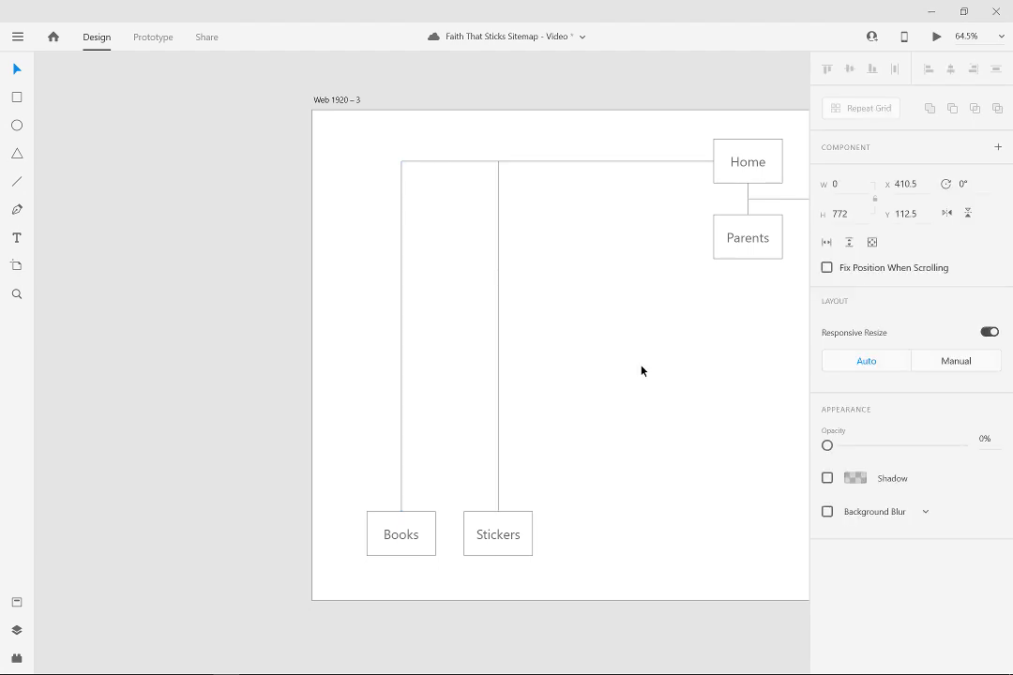
pyautogui.moveTo(641, 368); pyautogui.dragTo(382, 303)
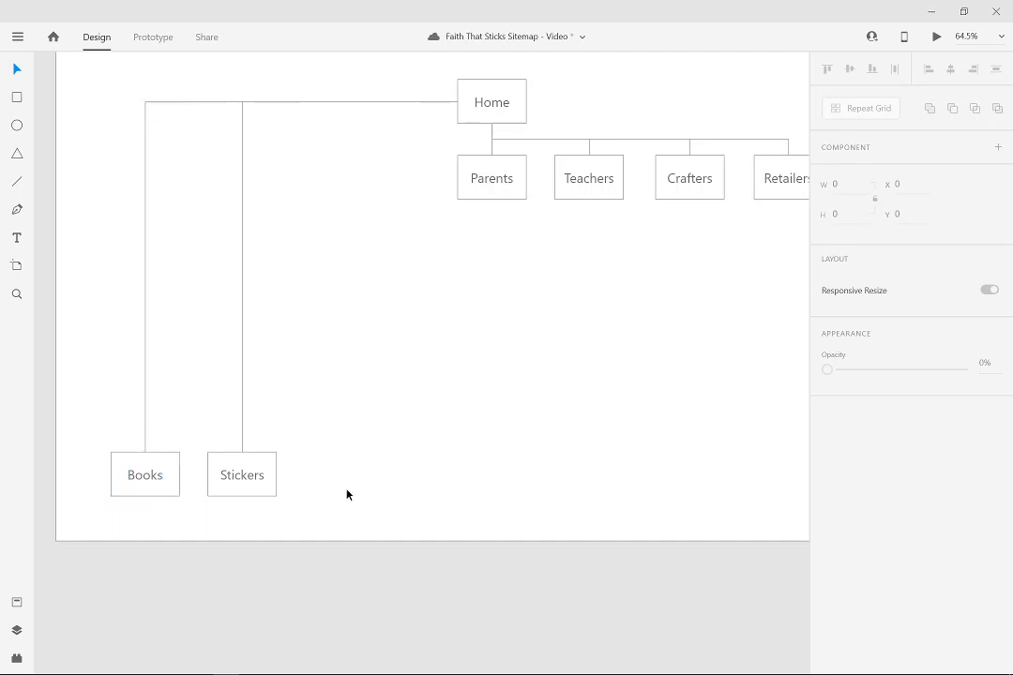
pyautogui.hotkey('ctrl', 's')
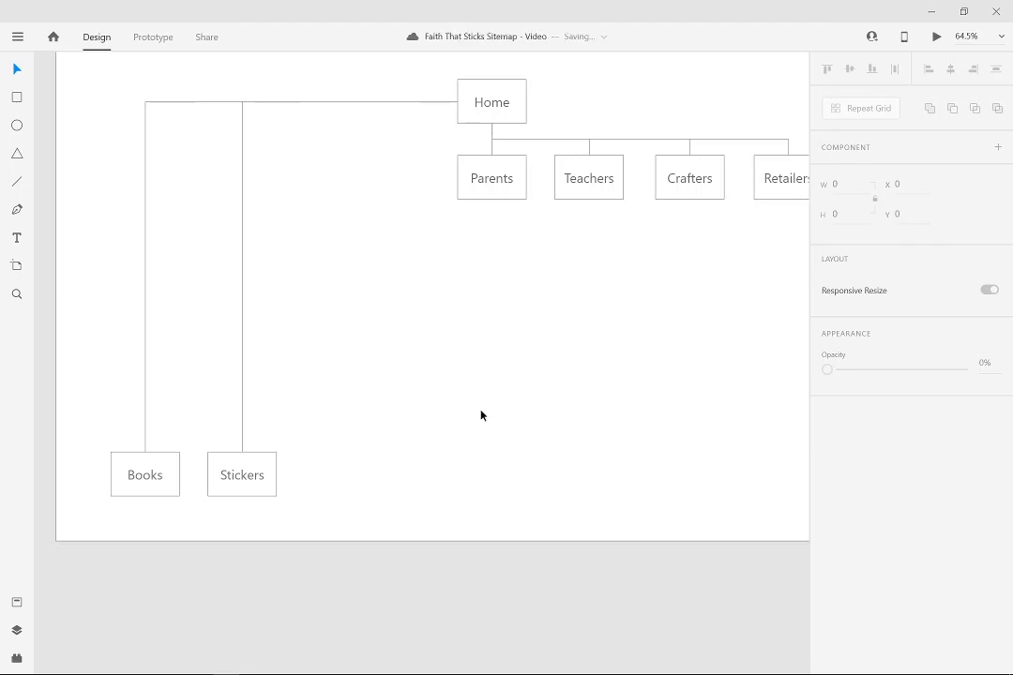
# Duplicate the Parents box with its label directly below the original, keeping both vertically in line.
pyautogui.moveTo(481, 415); pyautogui.dragTo(425, 420)
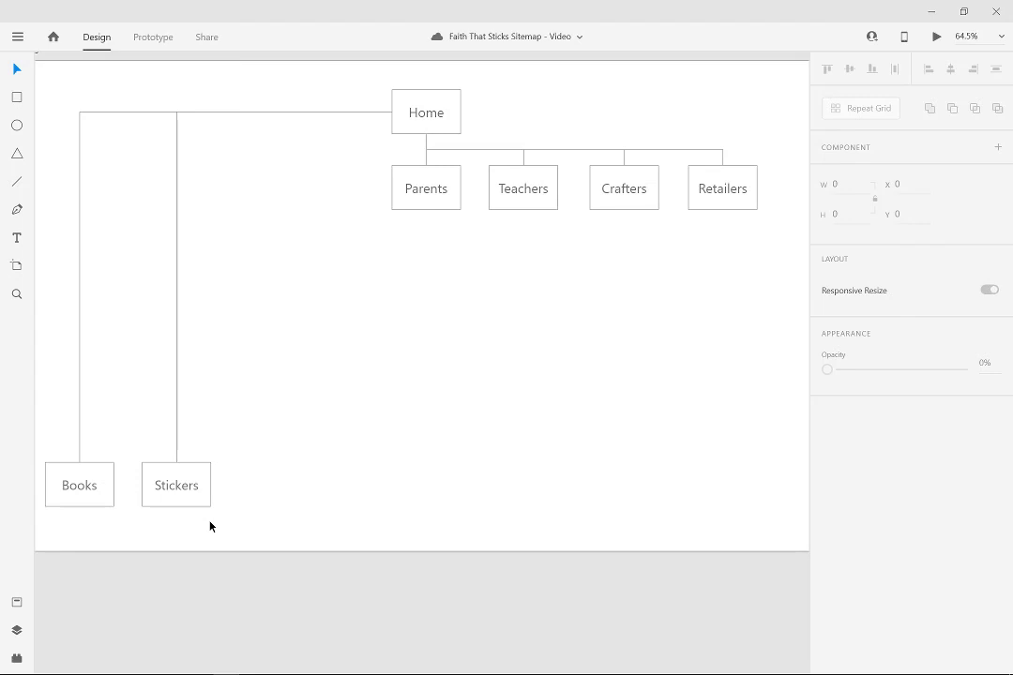
pyautogui.moveTo(508, 424)
pyautogui.mouseDown()
pyautogui.moveTo(447, 401)
pyautogui.moveTo(512, 412)
pyautogui.mouseUp()
pyautogui.scroll(-2, 457, 441)
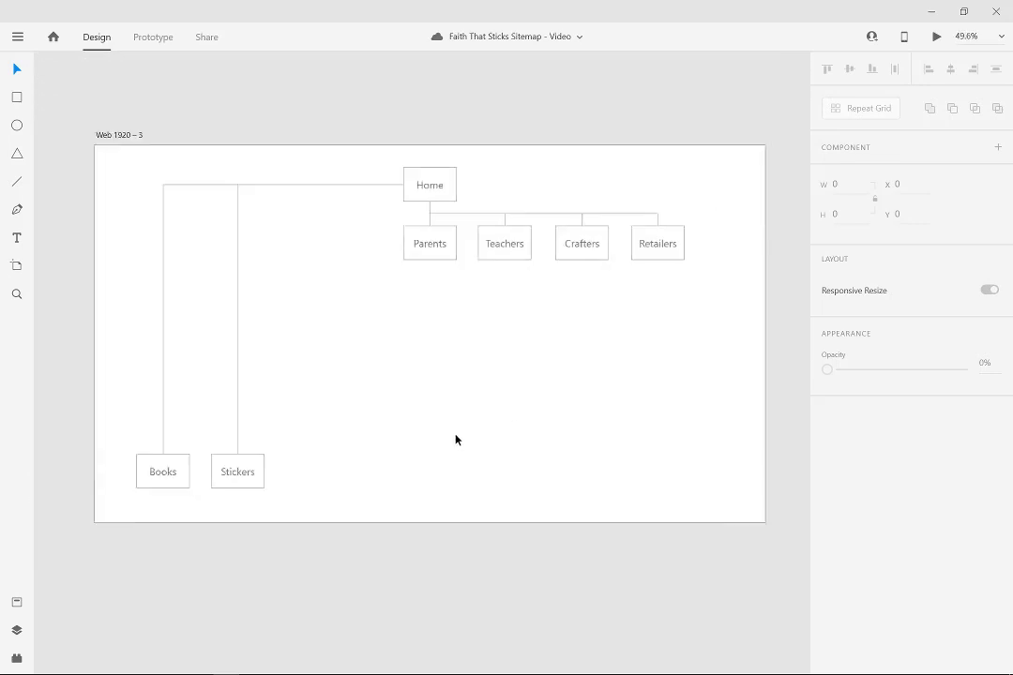
pyautogui.moveTo(457, 441); pyautogui.dragTo(430, 407)
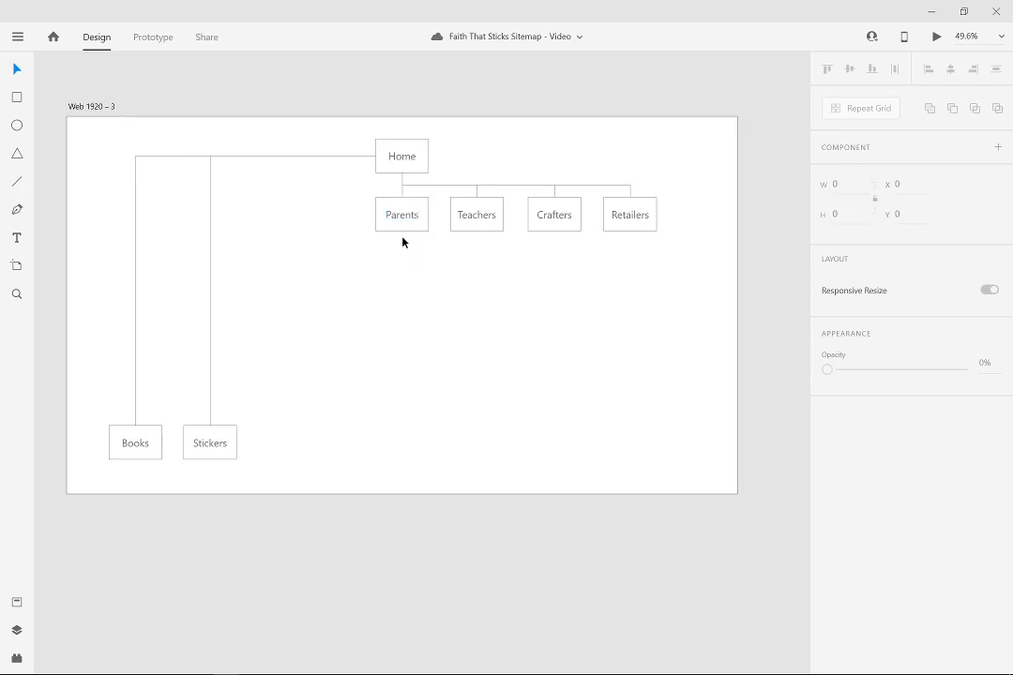
pyautogui.scroll(5, 402, 241)
pyautogui.moveTo(419, 253)
pyautogui.mouseDown()
pyautogui.moveTo(396, 296)
pyautogui.moveTo(358, 228)
pyautogui.moveTo(380, 231)
pyautogui.moveTo(375, 373)
pyautogui.mouseUp()
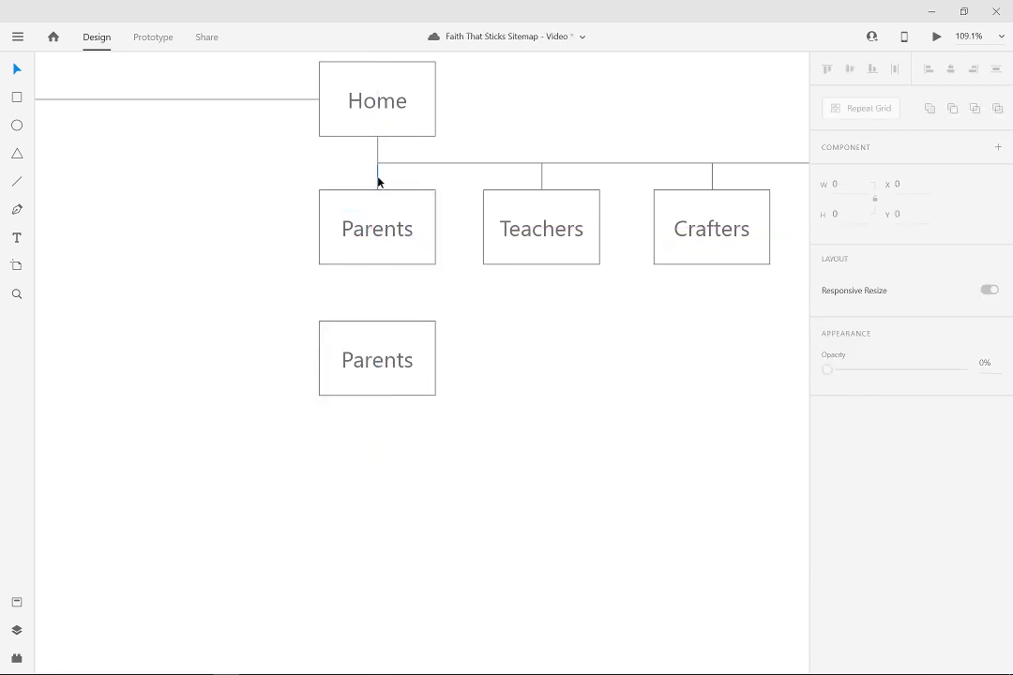
# Duplicate the 34 px connector above Parents so the copy hangs from the bottom centre of the original Parents box.
pyautogui.click(377, 181)
pyautogui.moveTo(378, 181); pyautogui.dragTo(376, 280)
pyautogui.click(443, 314)
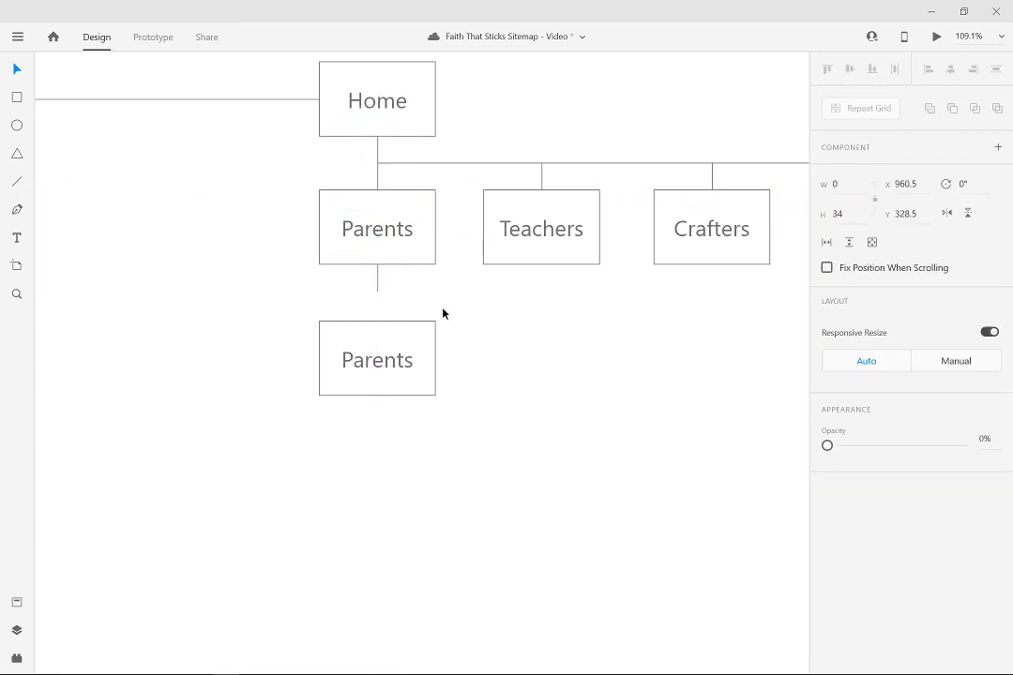
# Switch to the Faith That Sticks survey in Google Docs and examine the target user profiles and what users can do on the website.
pyautogui.moveTo(145, 669)
pyautogui.click(230, 621)
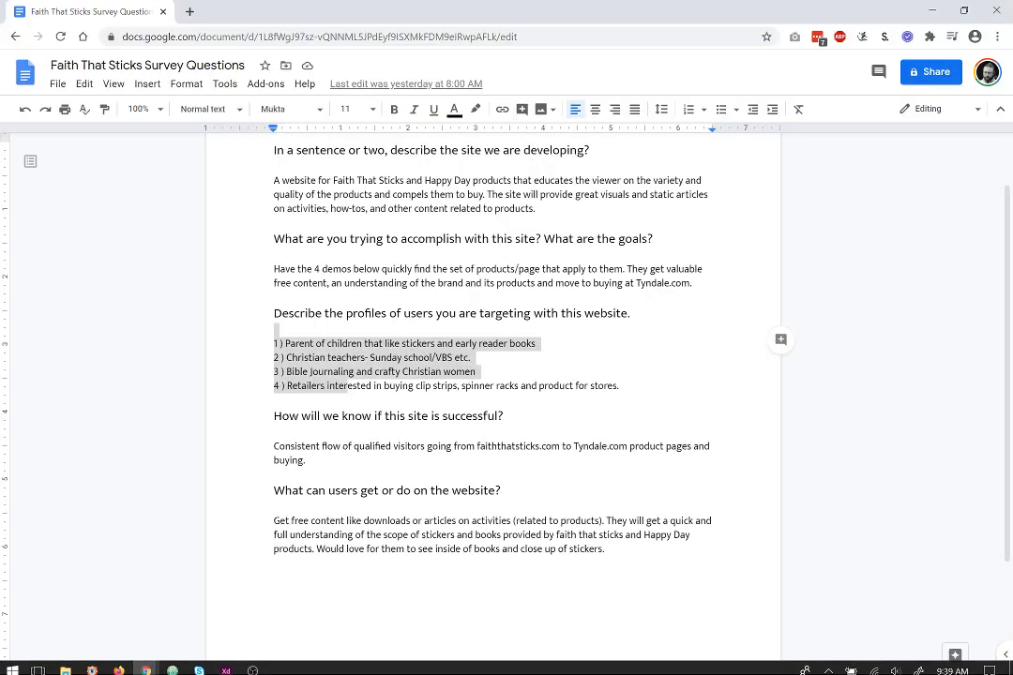
pyautogui.click(536, 343)
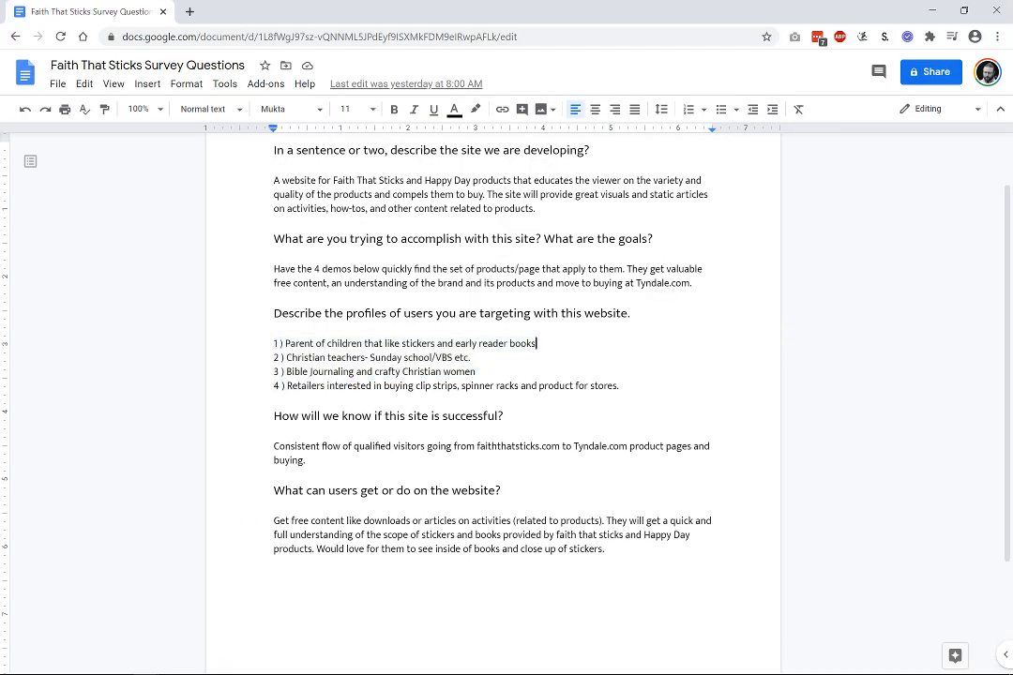
pyautogui.moveTo(290, 521); pyautogui.dragTo(390, 521)
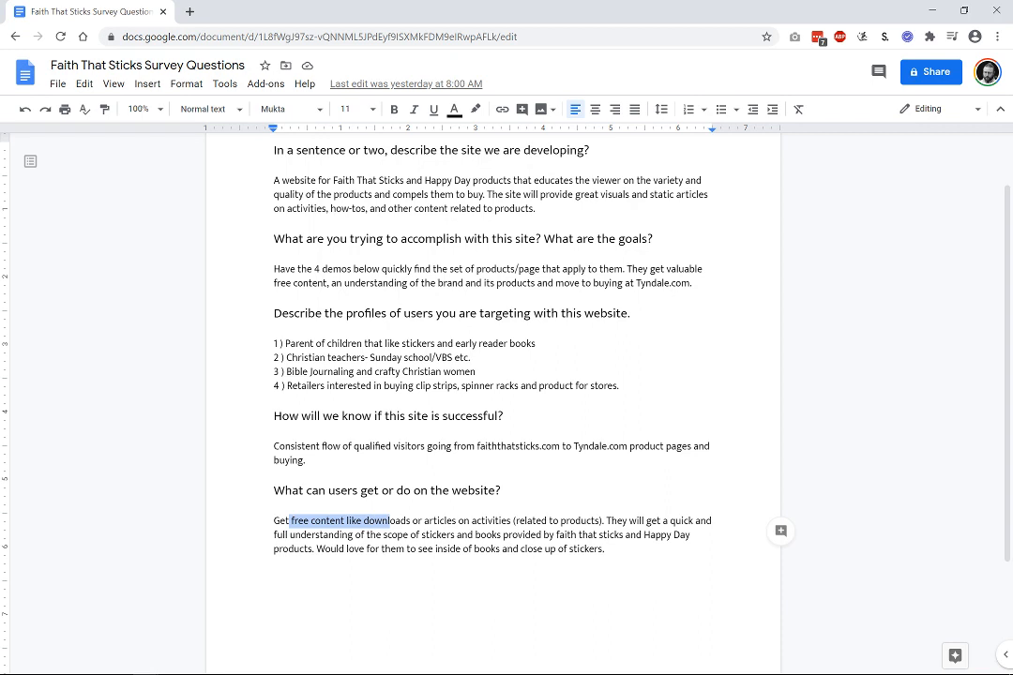
# Examine the survey answers on available stickers and books, user profiles, site goals, static articles, activities and how-tos.
pyautogui.moveTo(410, 534); pyautogui.dragTo(487, 535)
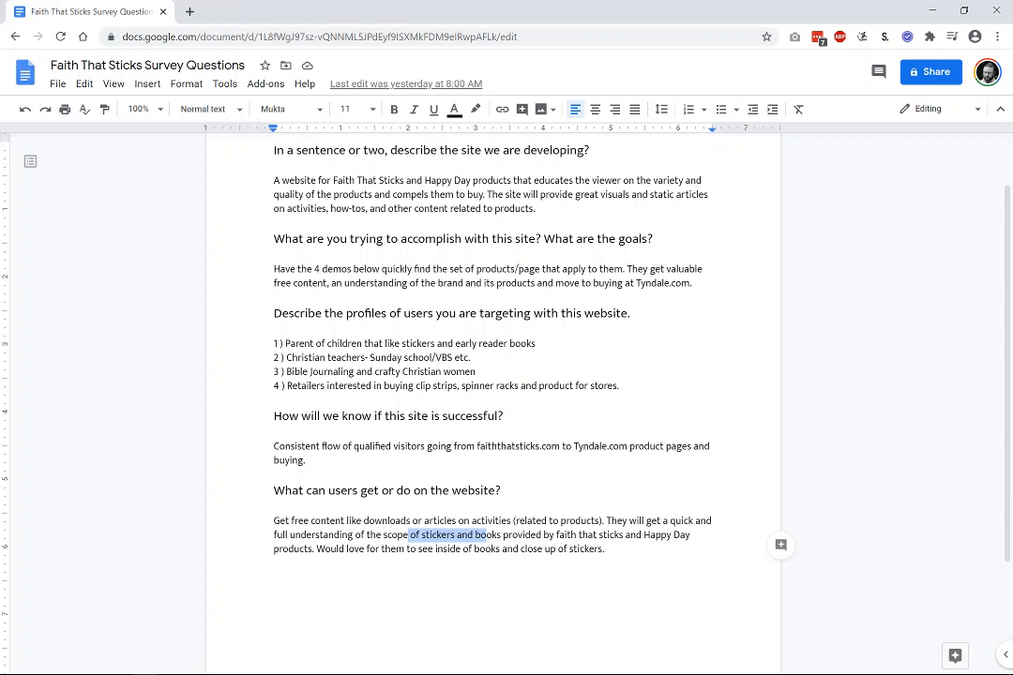
pyautogui.click(536, 534)
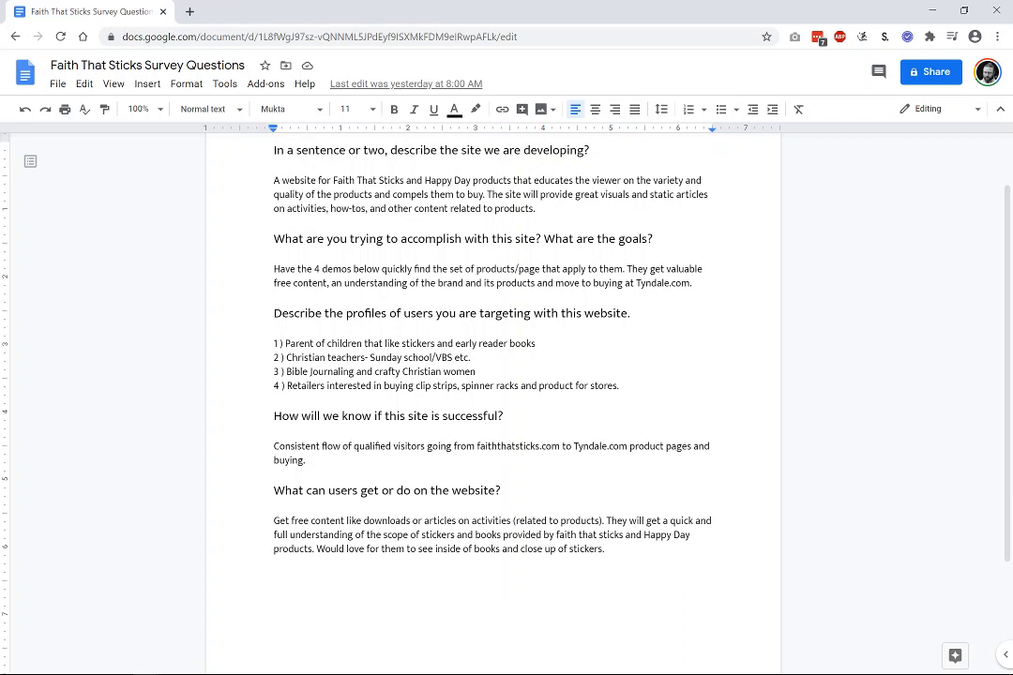
pyautogui.moveTo(304, 343); pyautogui.dragTo(487, 343)
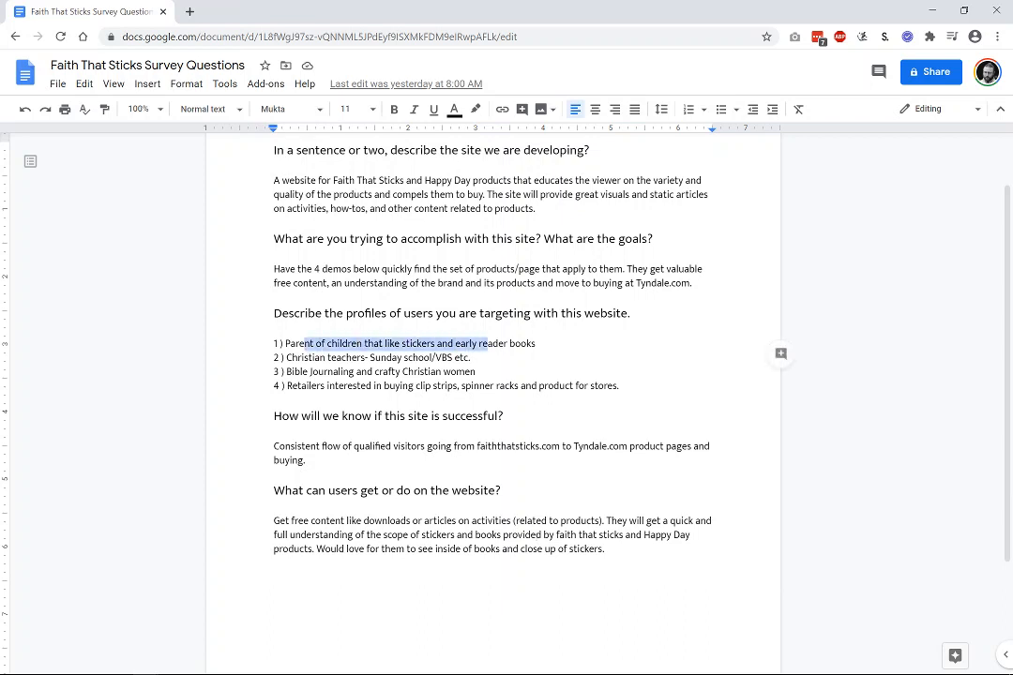
pyautogui.moveTo(341, 269); pyautogui.dragTo(481, 269)
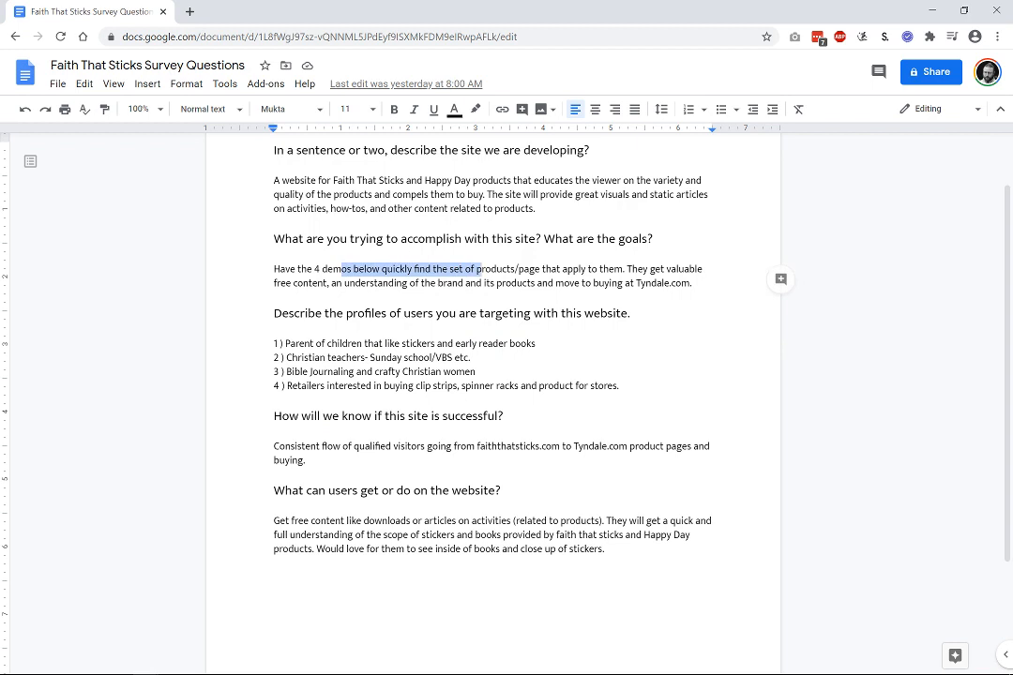
pyautogui.moveTo(303, 283); pyautogui.dragTo(478, 283)
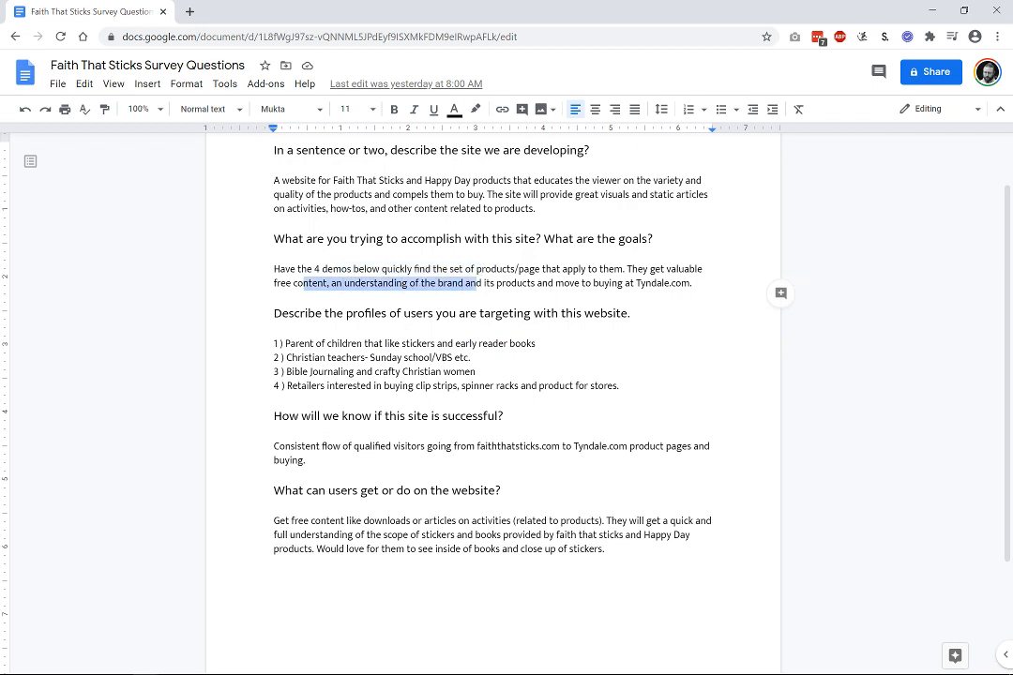
pyautogui.click(502, 283)
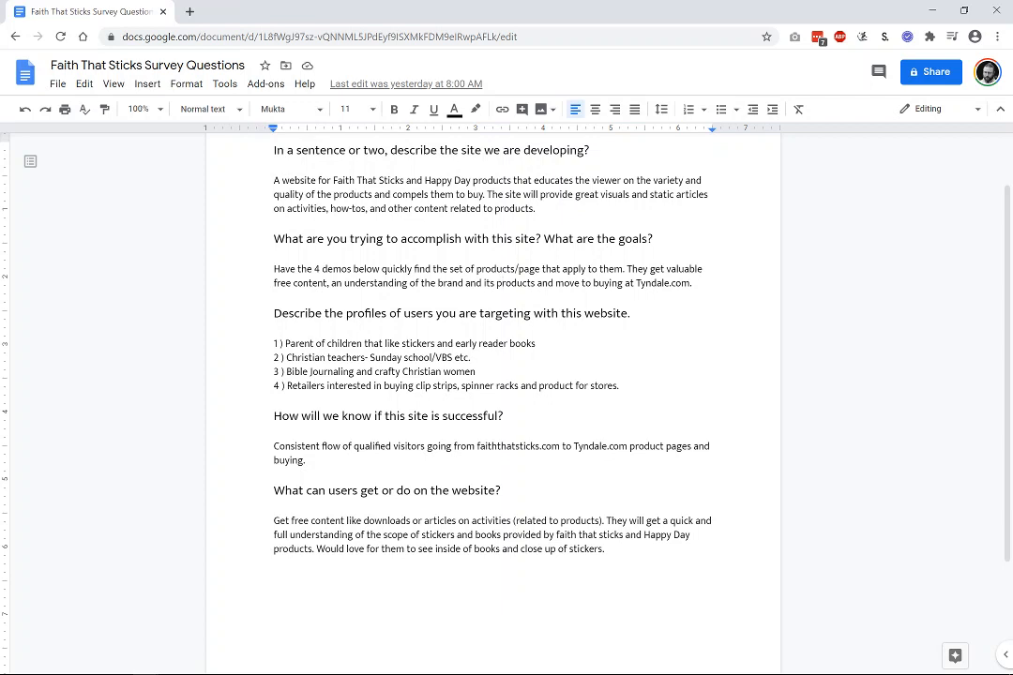
pyautogui.moveTo(583, 194); pyautogui.dragTo(706, 194)
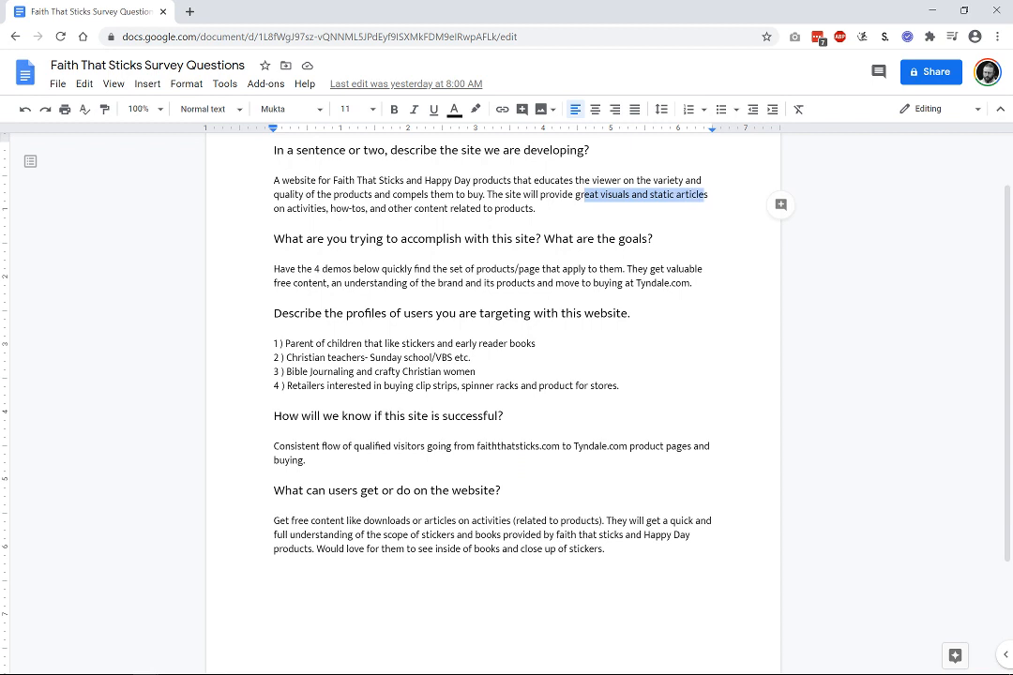
pyautogui.moveTo(296, 209); pyautogui.dragTo(397, 208)
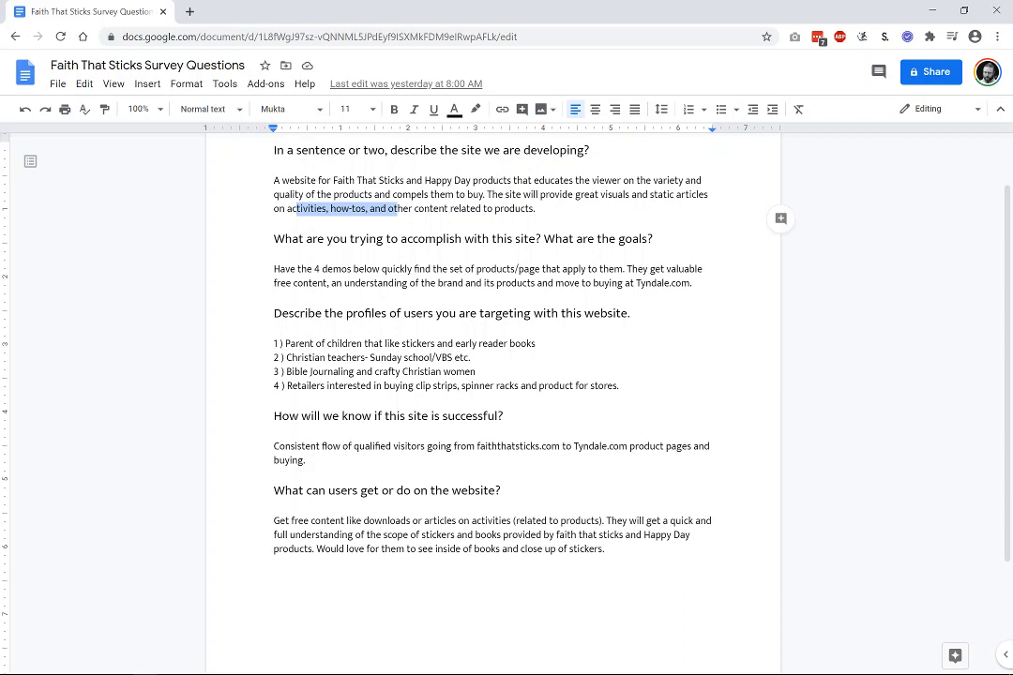
# Switch back to the sitemap in Adobe XD and rename the lower Parents box copy as Activities.
pyautogui.click(226, 664)
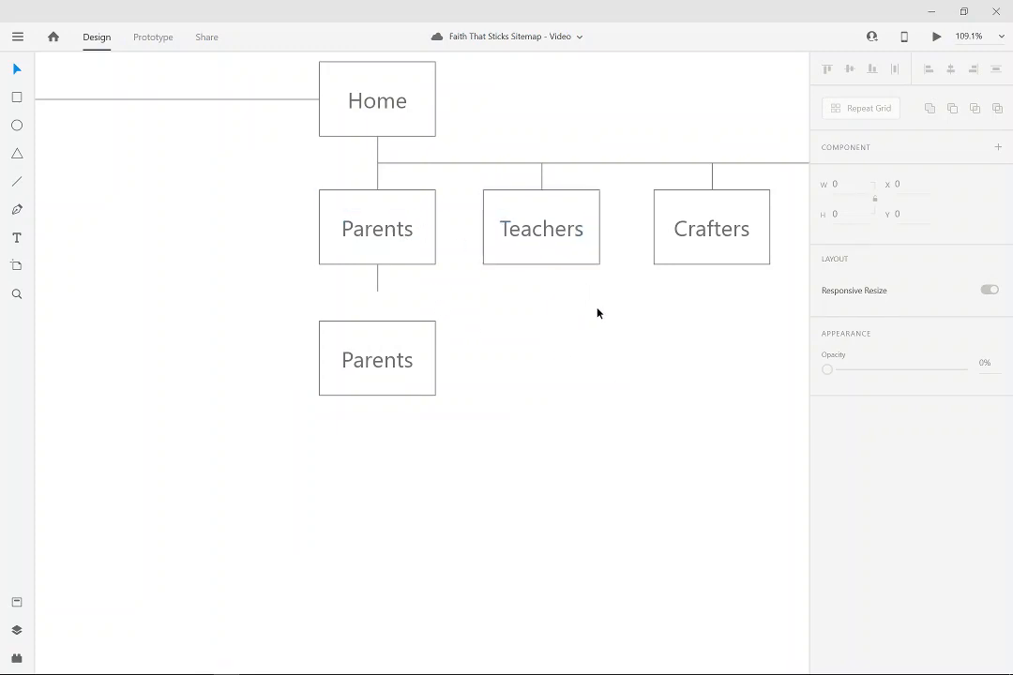
pyautogui.moveTo(659, 335); pyautogui.dragTo(375, 328)
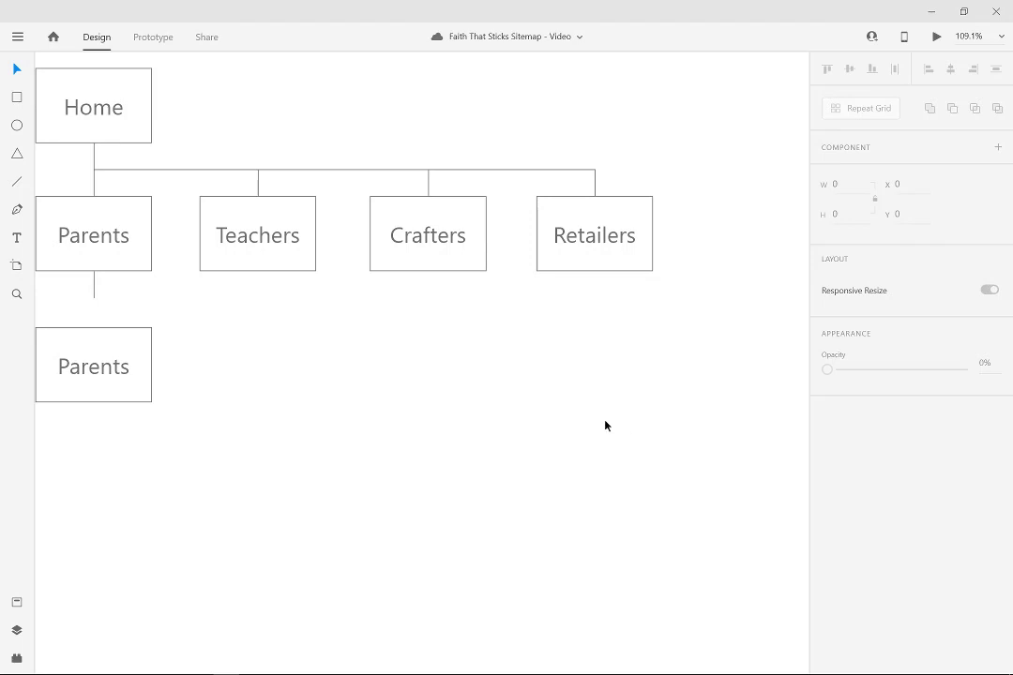
pyautogui.moveTo(238, 316); pyautogui.dragTo(387, 331)
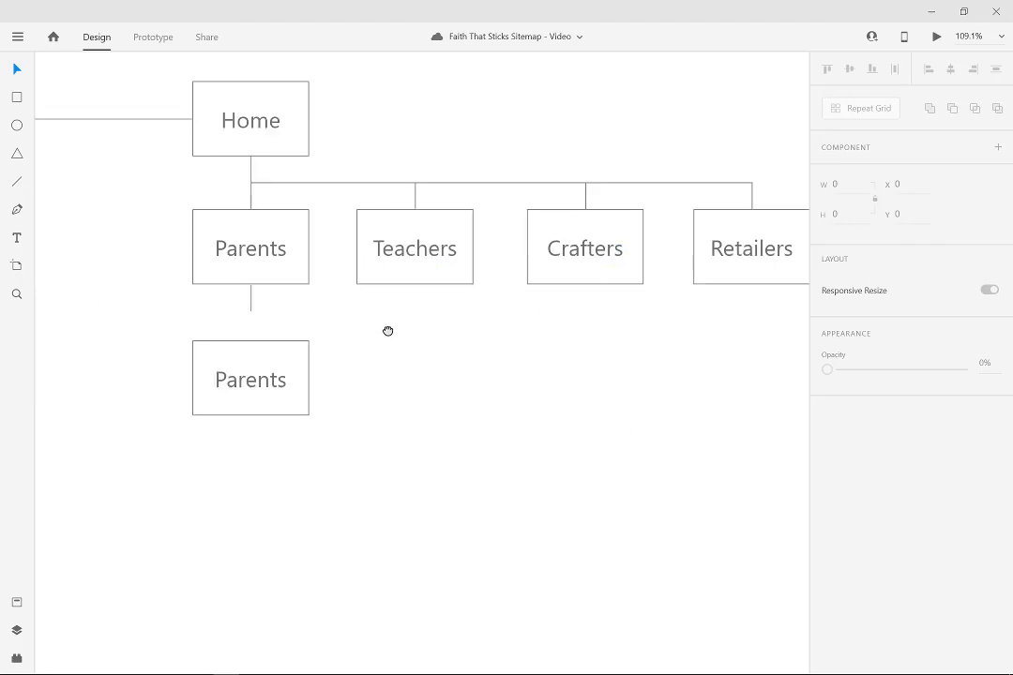
pyautogui.doubleClick(259, 387)
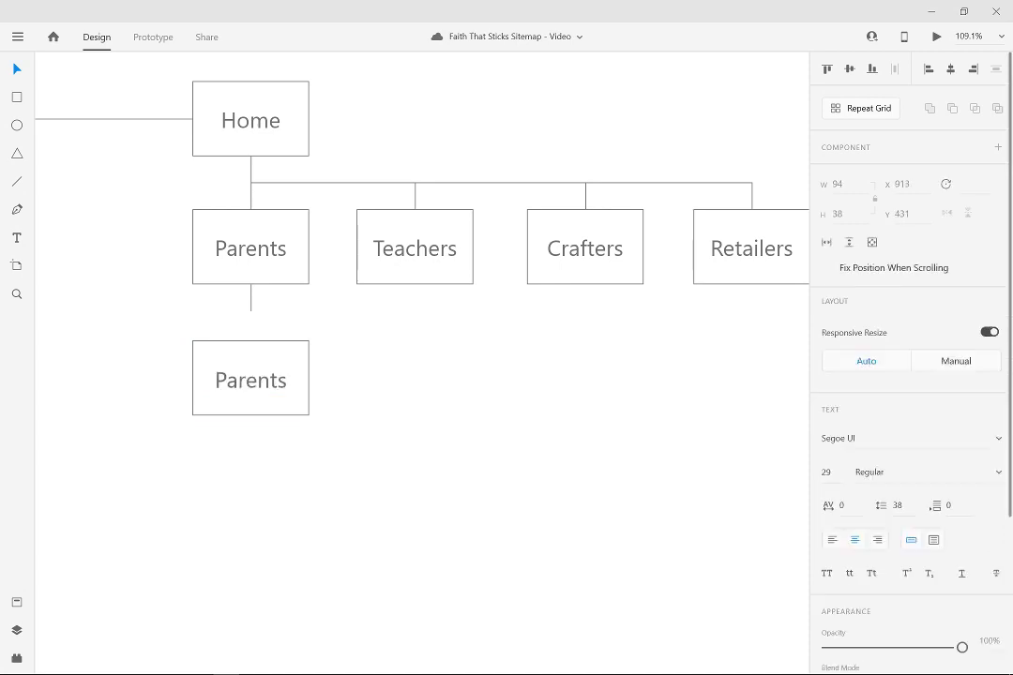
pyautogui.doubleClick(250, 380)
pyautogui.write('Activit')
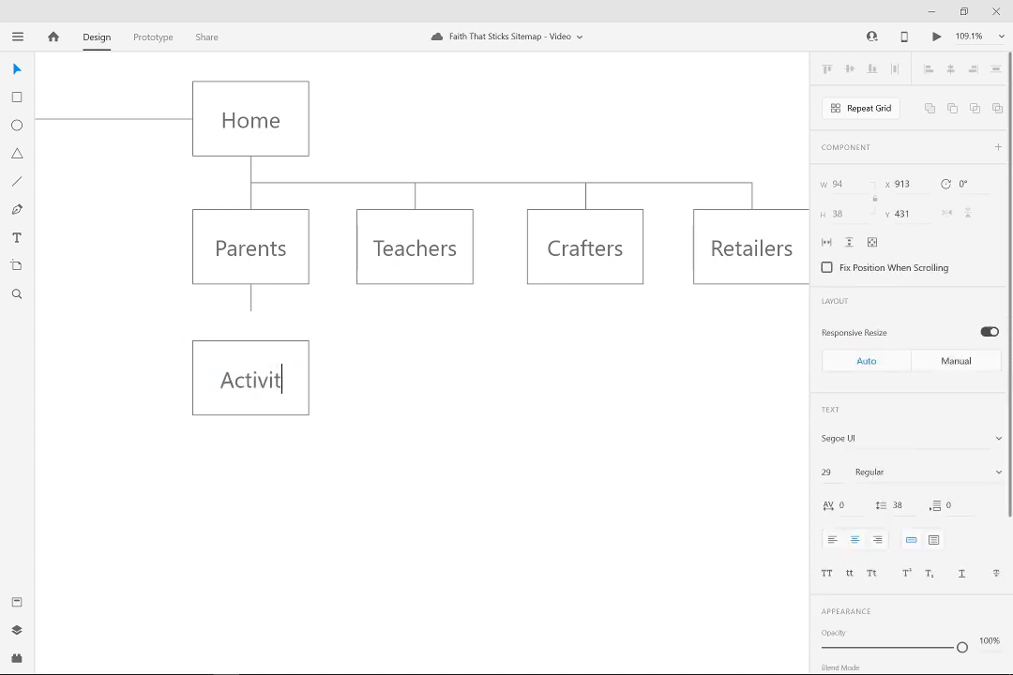
pyautogui.write('ies')
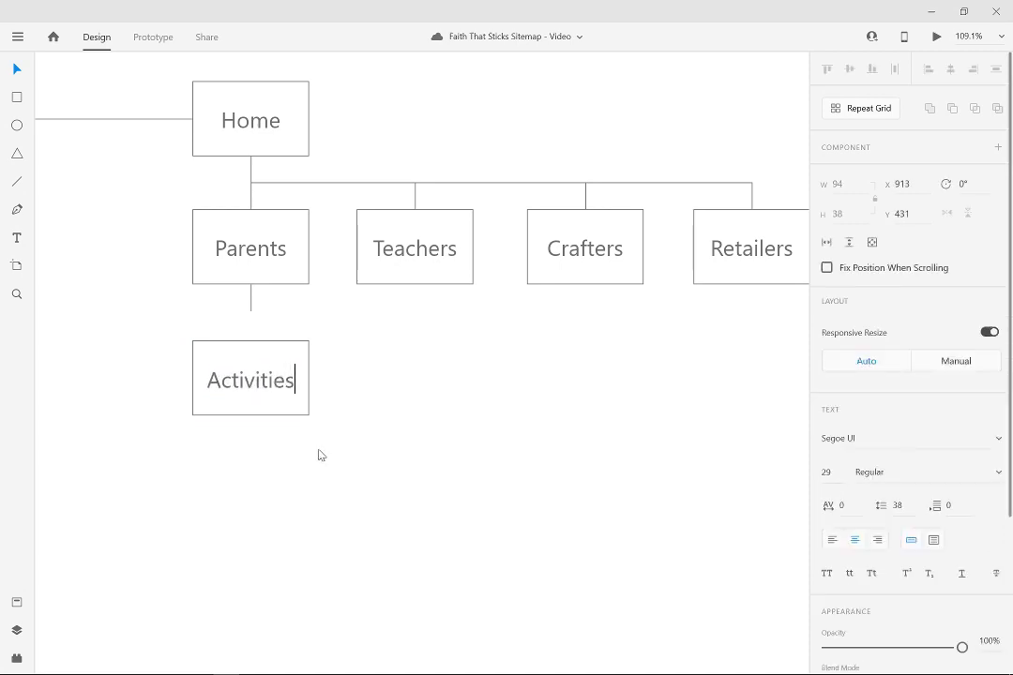
pyautogui.press('Escape')
# Move the Activities box with its label to X 988, between Parents and Teachers, and place the Parents connector at its top centre.
pyautogui.moveTo(333, 481); pyautogui.dragTo(239, 384)
pyautogui.moveTo(239, 385); pyautogui.dragTo(332, 384)
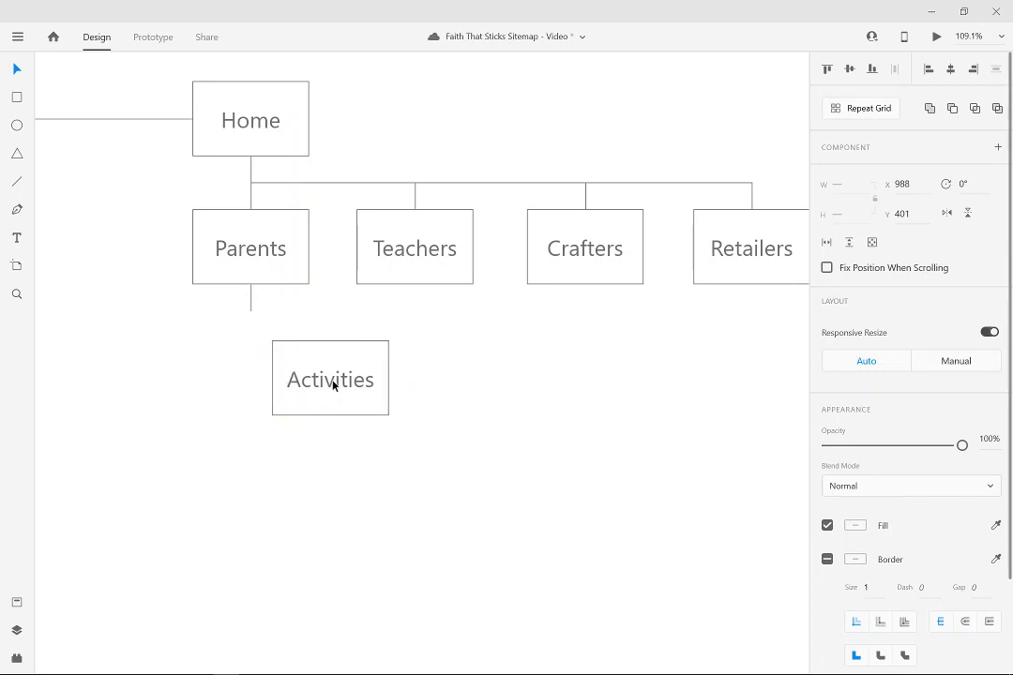
pyautogui.click(373, 309)
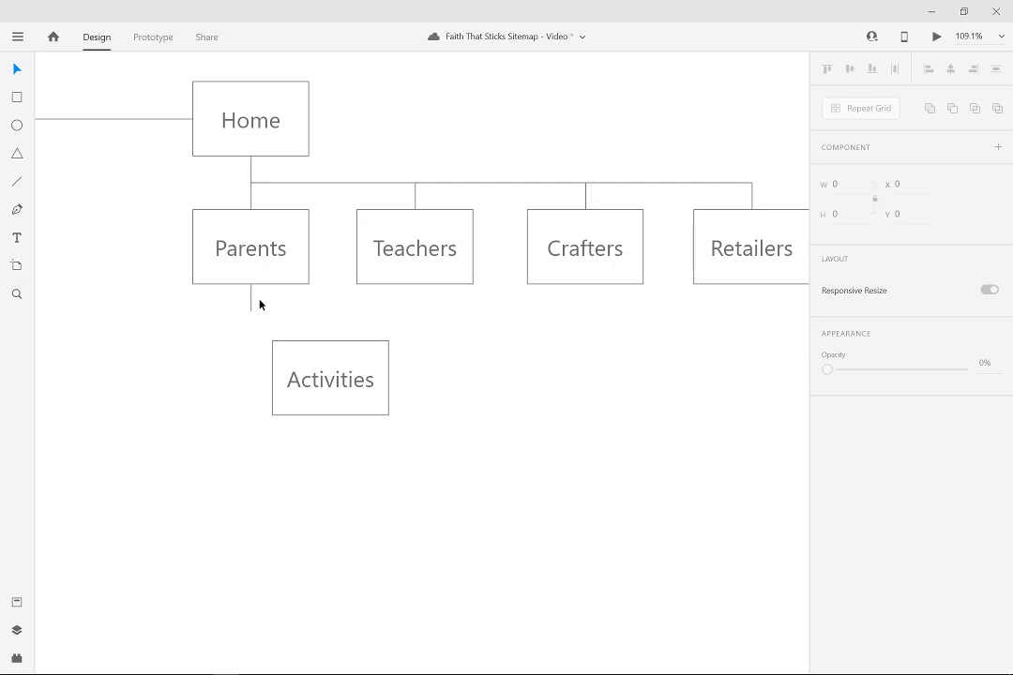
pyautogui.moveTo(257, 301); pyautogui.dragTo(330, 332)
# Duplicate the horizontal line to the top of the Activities connector and shorten it to 214 px, spanning the centres of Parents and Teachers.
pyautogui.click(437, 341)
pyautogui.hotkey('ctrl', 'v')
pyautogui.moveTo(353, 296); pyautogui.dragTo(355, 321)
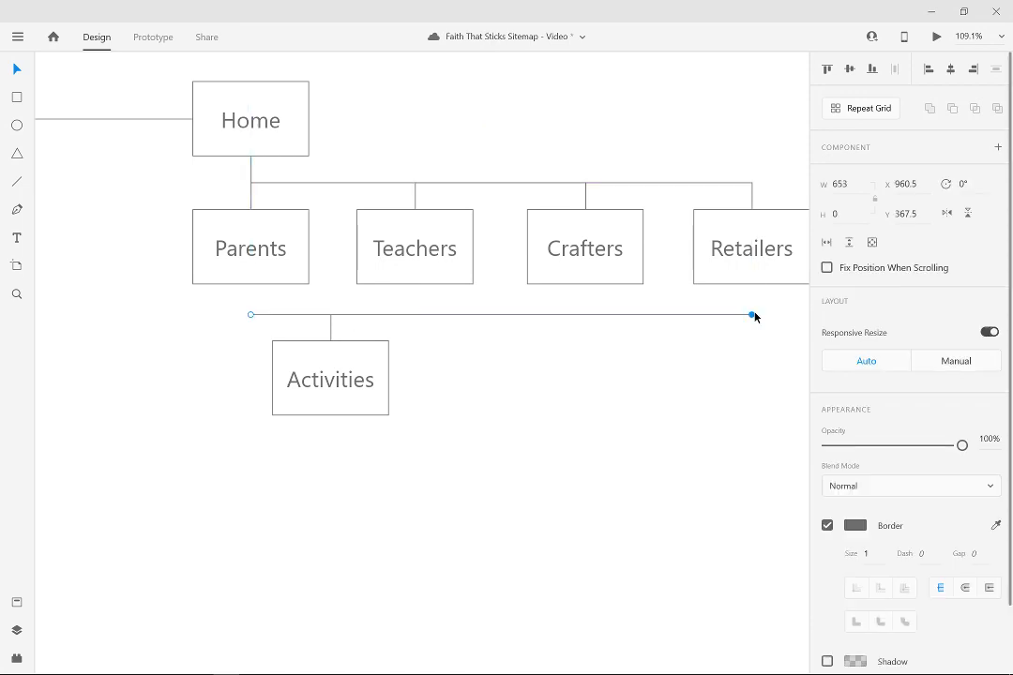
pyautogui.moveTo(755, 317); pyautogui.dragTo(417, 317)
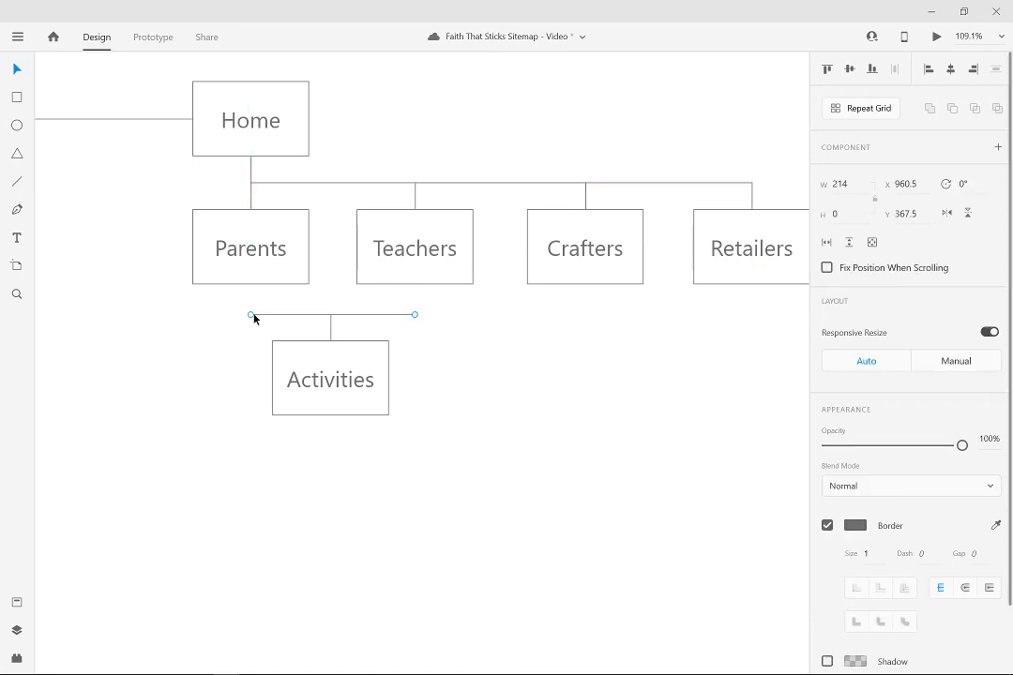
pyautogui.moveTo(253, 319); pyautogui.dragTo(250, 315)
# Duplicate the Activities connector to both ends of the 214 px line and move the Teachers copy up to the Teachers box's bottom edge.
pyautogui.moveTo(332, 330); pyautogui.dragTo(248, 310)
pyautogui.scroll(2, 419, 311)
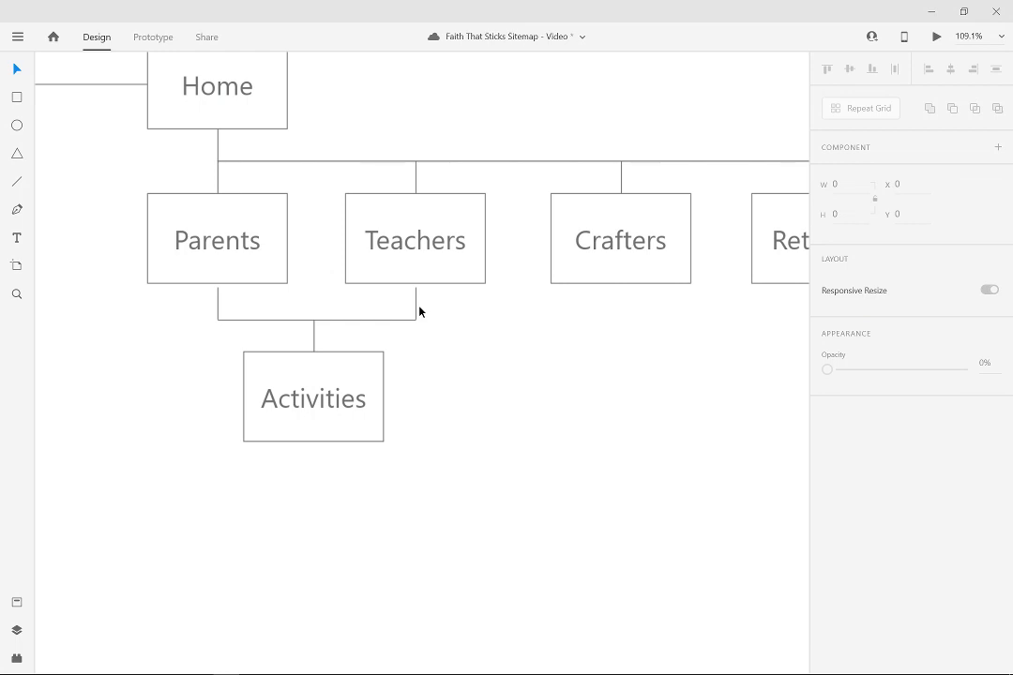
pyautogui.scroll(3, 419, 311)
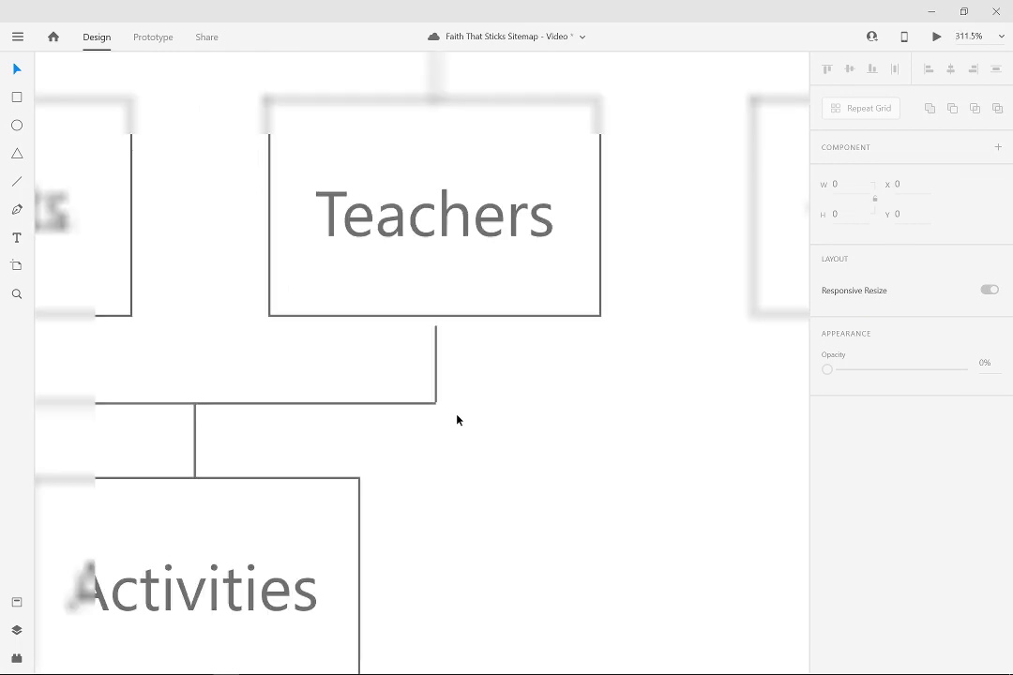
pyautogui.click(435, 373)
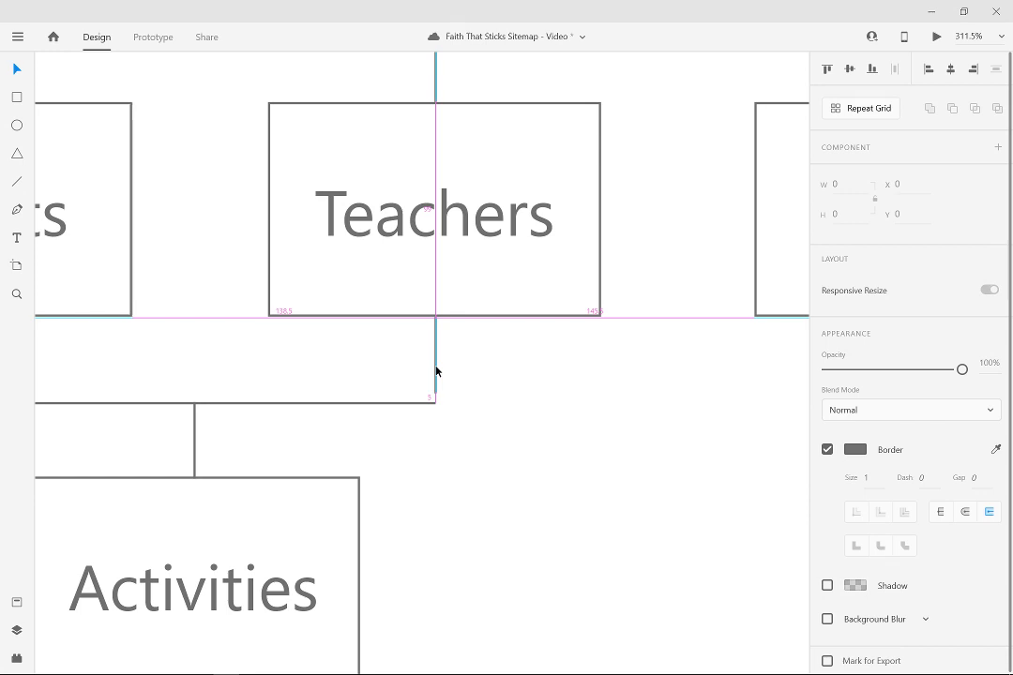
pyautogui.moveTo(436, 366); pyautogui.dragTo(435, 366)
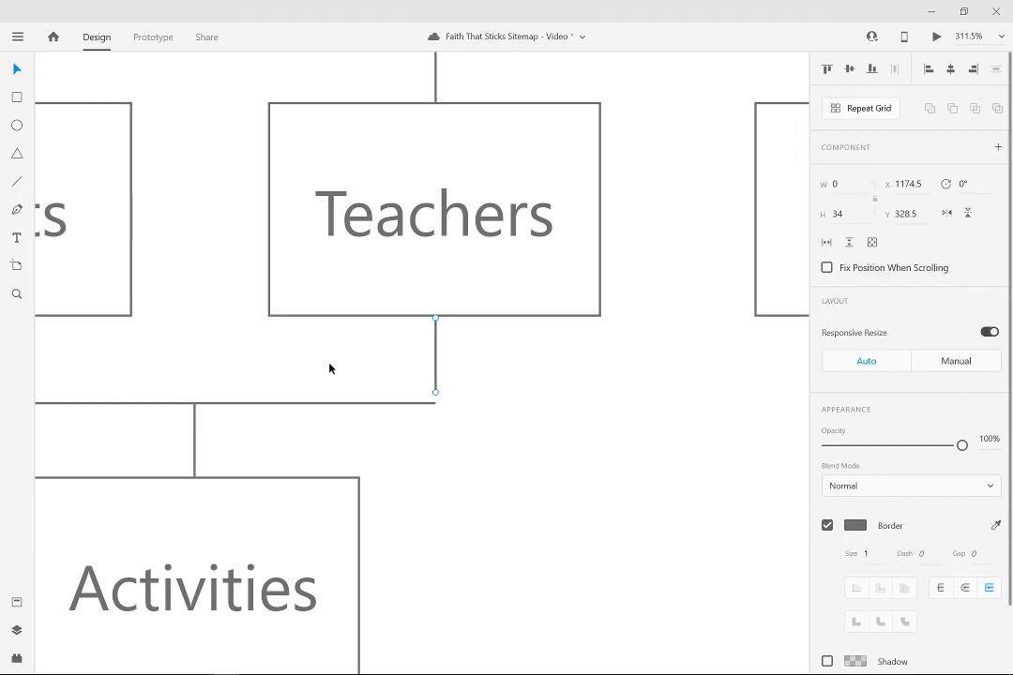
pyautogui.click(483, 485)
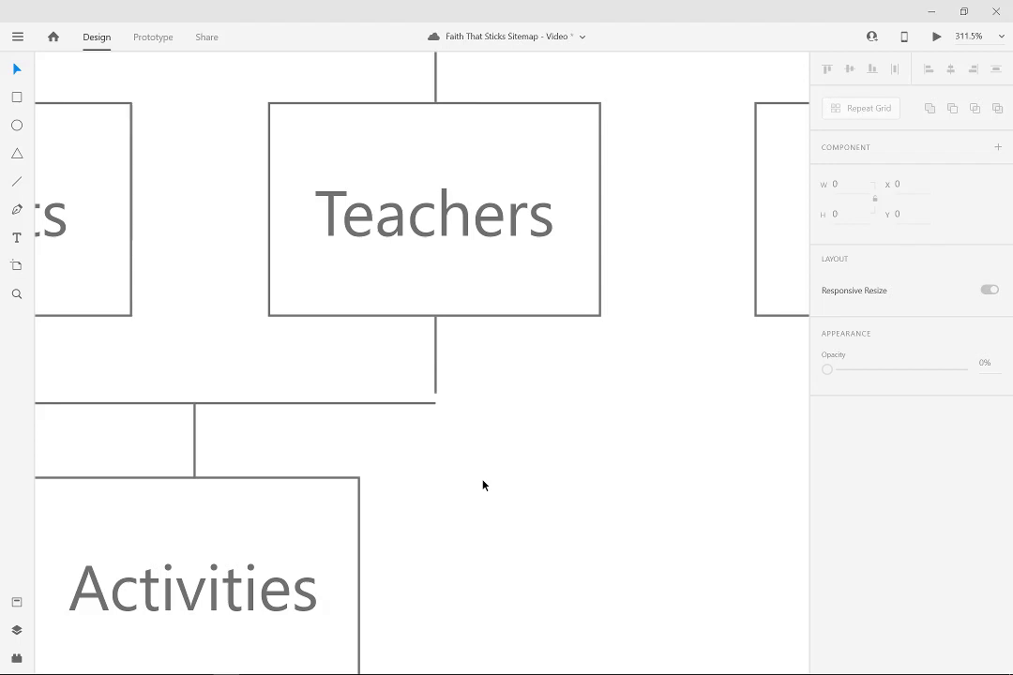
# Move the horizontal line together with the Activities box and its connector up to Y 362.5, meeting the end of the Teachers connector.
pyautogui.click(323, 404)
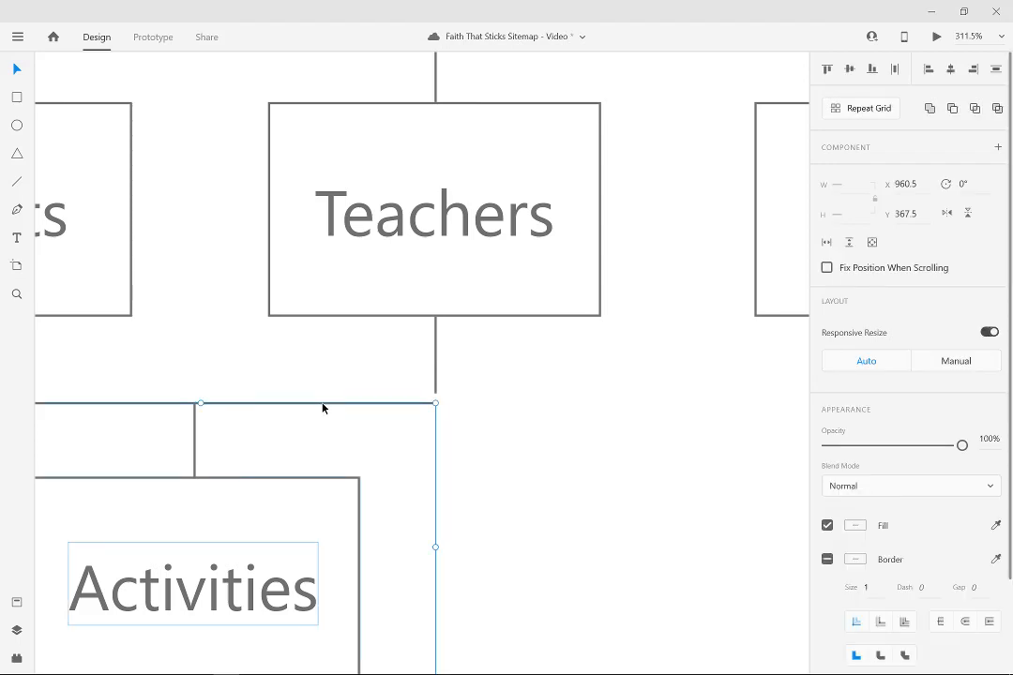
pyautogui.moveTo(322, 403); pyautogui.dragTo(323, 392)
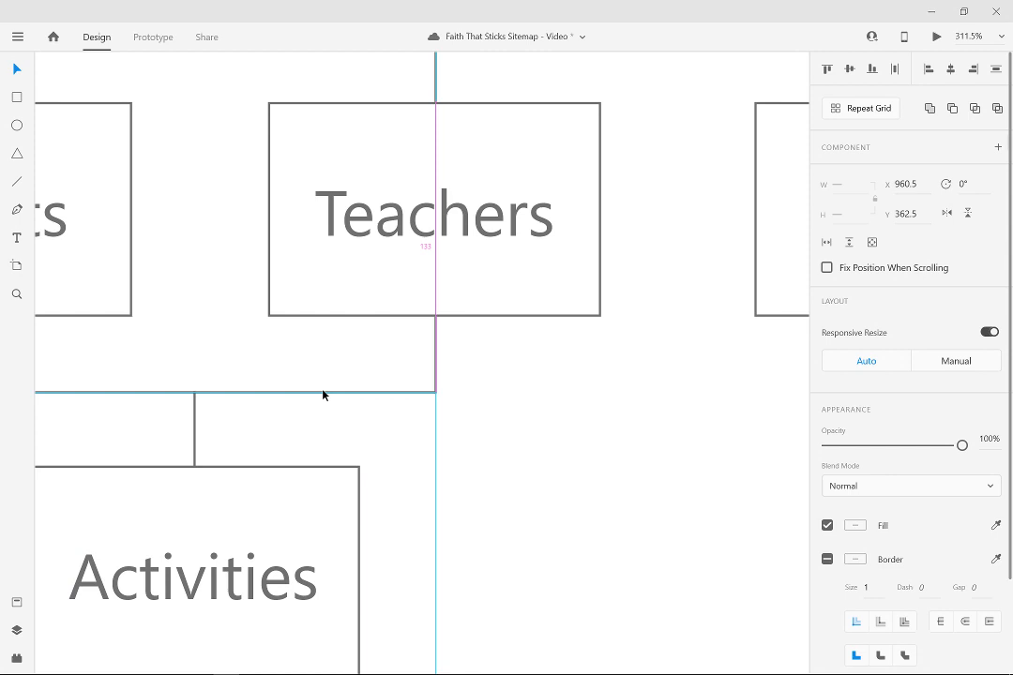
pyautogui.click(402, 455)
# Nudge the connector under Parents down 3 px to meet the horizontal line's left end, and save the document.
pyautogui.scroll(-2, 402, 455)
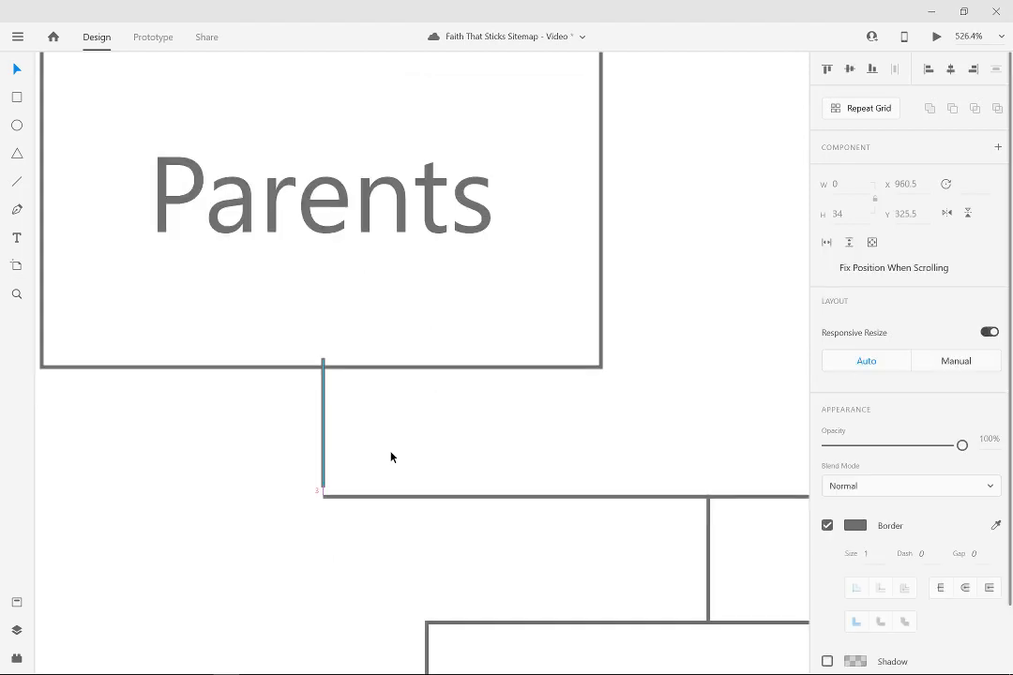
pyautogui.press('Down')
pyautogui.press('Down')
pyautogui.press('Down')
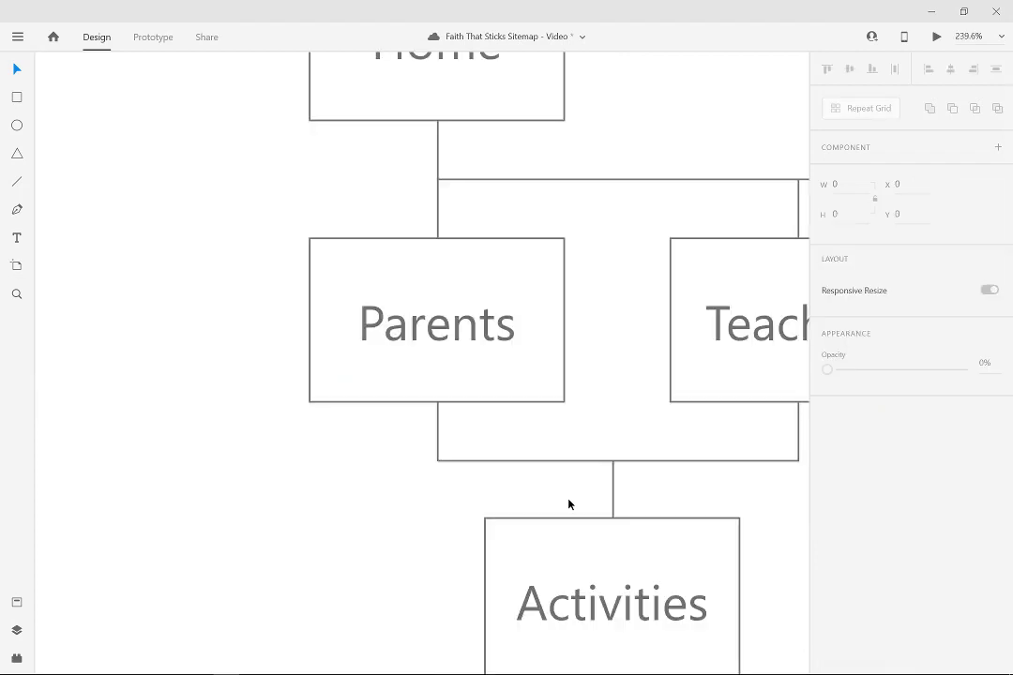
pyautogui.click(253, 664)
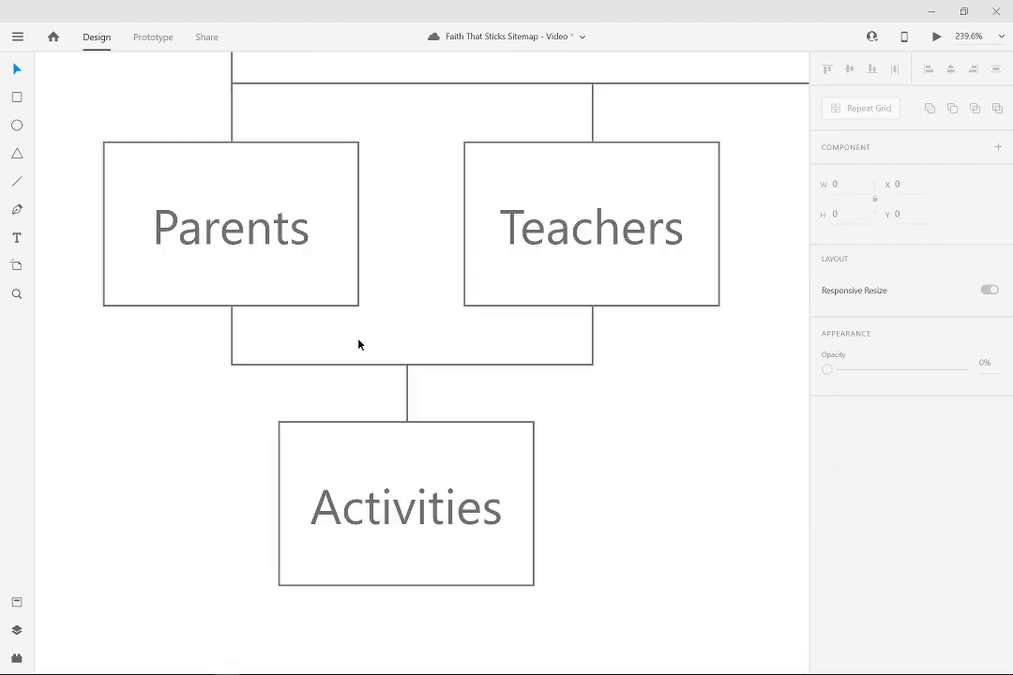
pyautogui.scroll(-2, 581, 442)
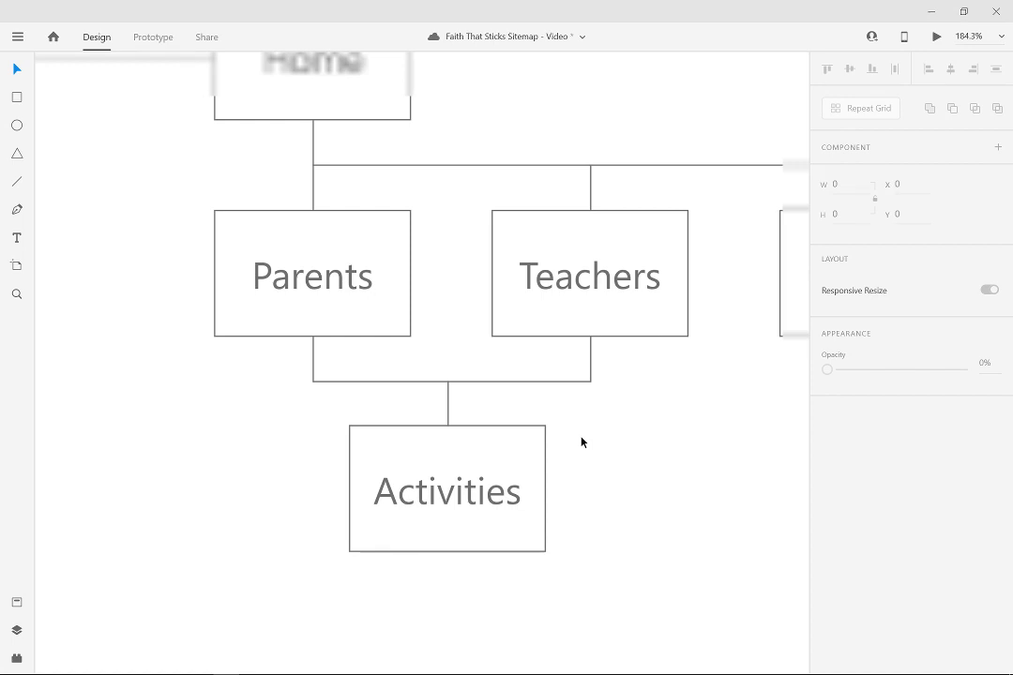
pyautogui.scroll(-4, 426, 344)
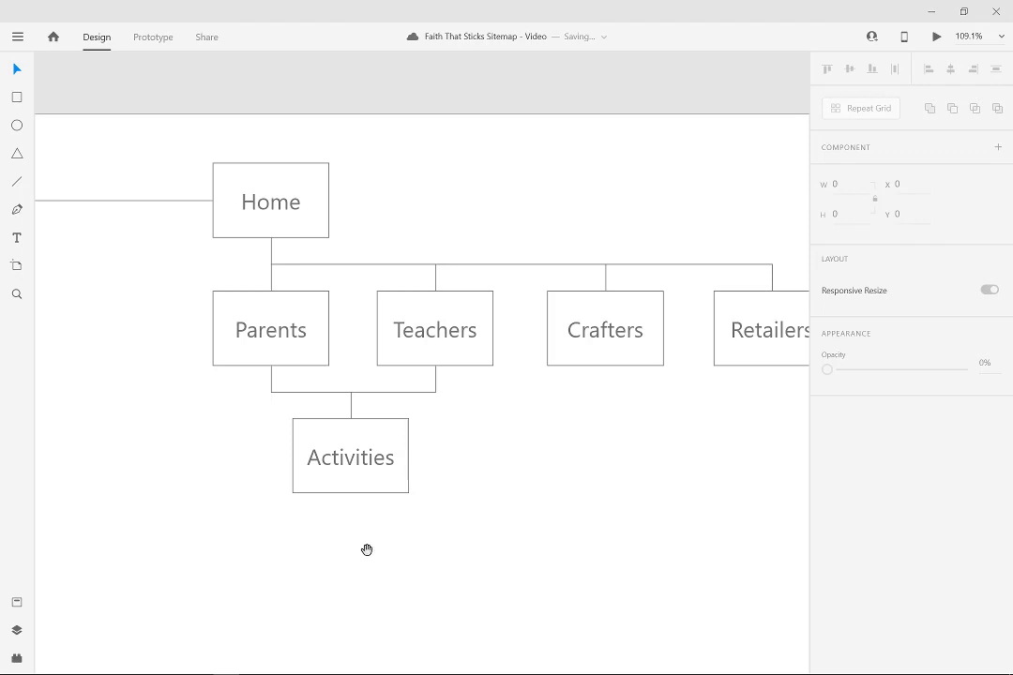
# Duplicate the Activities box with its label and connector directly below, so the copied connector joins the two boxes.
pyautogui.moveTo(367, 549); pyautogui.dragTo(310, 303)
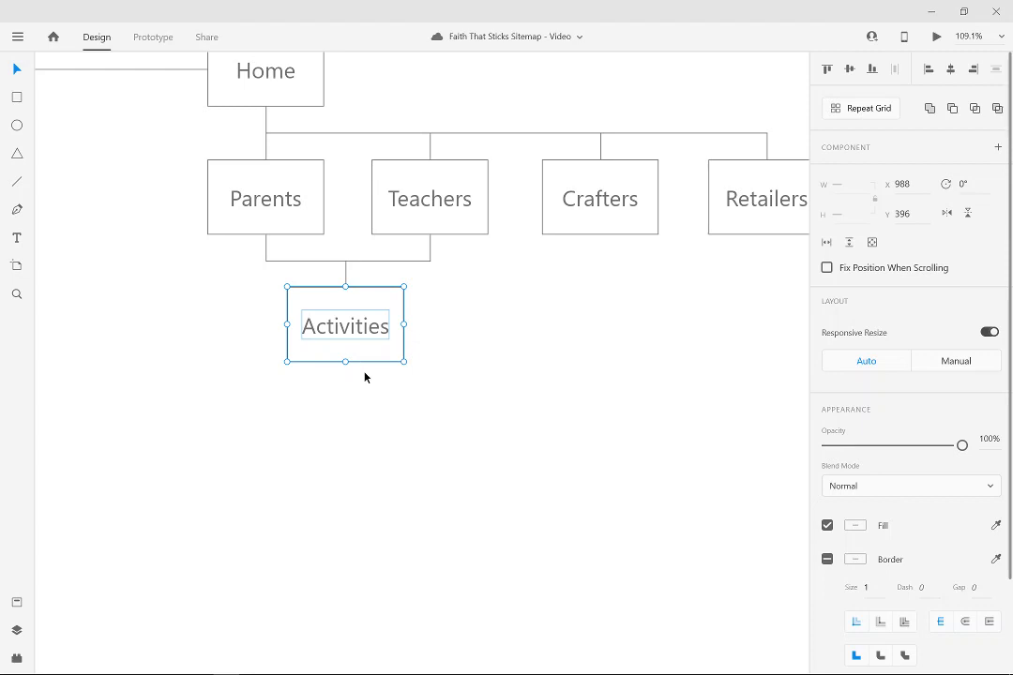
pyautogui.moveTo(354, 328); pyautogui.dragTo(353, 368)
pyautogui.press('Delete')
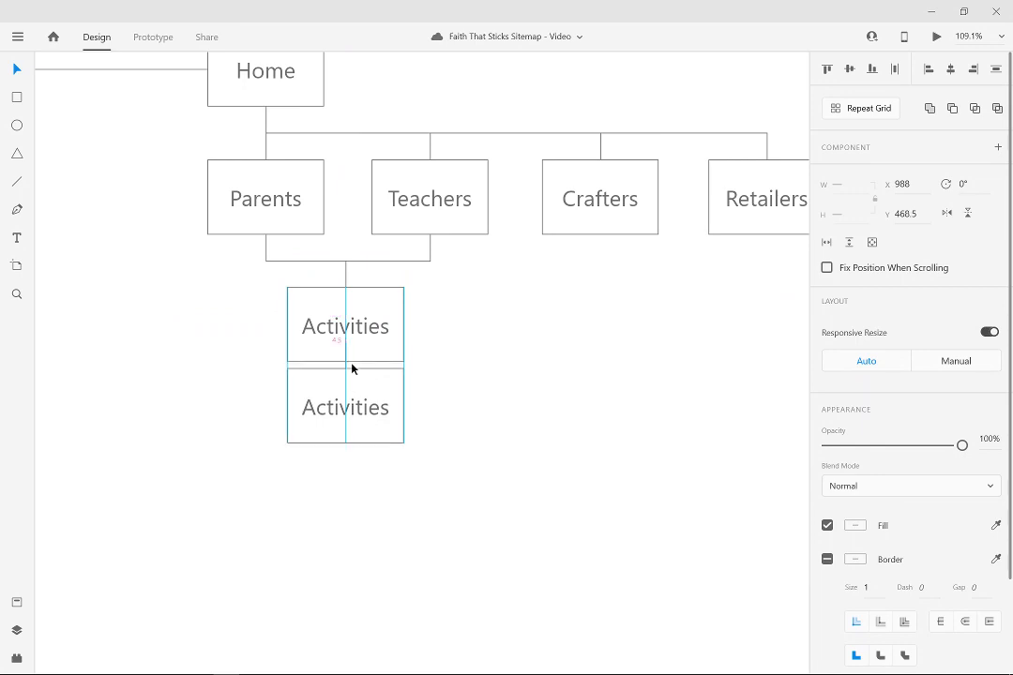
pyautogui.moveTo(351, 380); pyautogui.dragTo(350, 379)
pyautogui.click(471, 407)
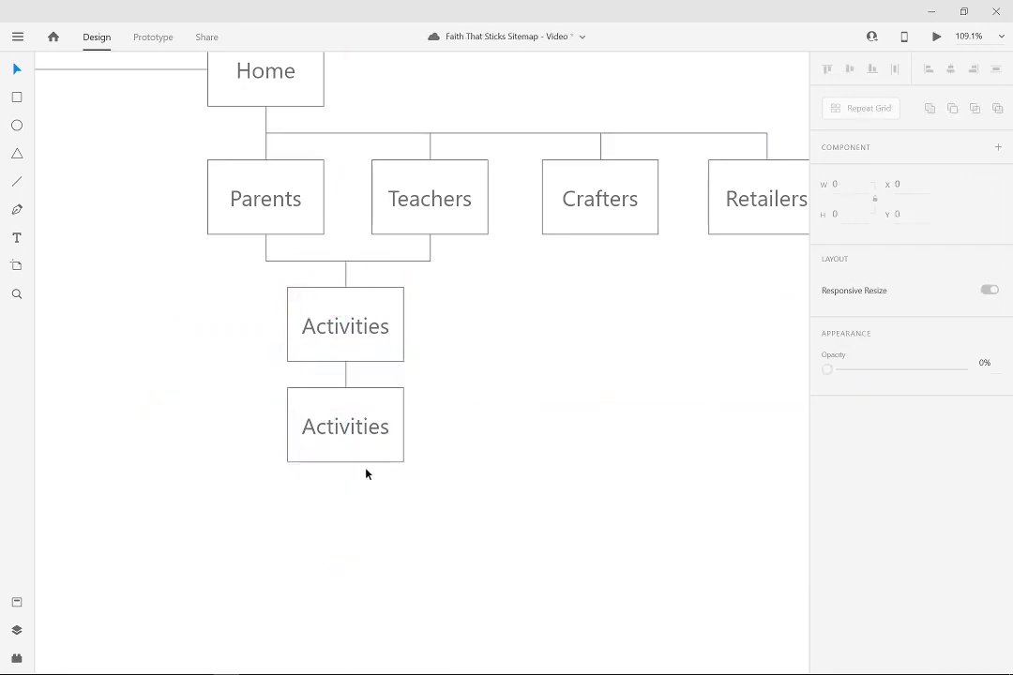
# Change the label of the lower Activities box to "Activity".
pyautogui.doubleClick(345, 427)
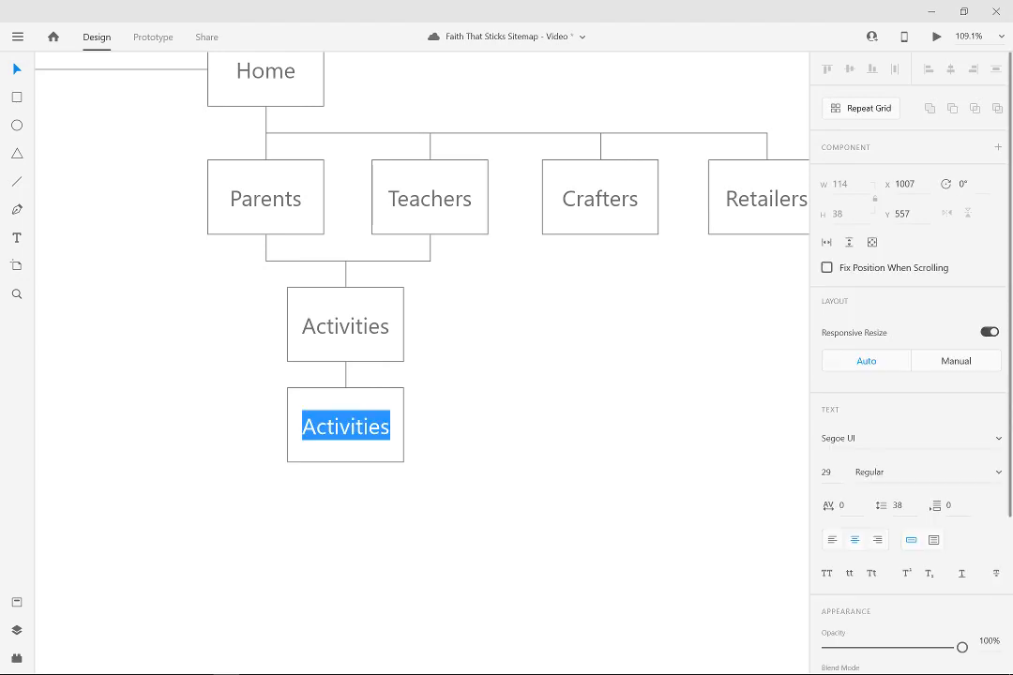
pyautogui.write('A')
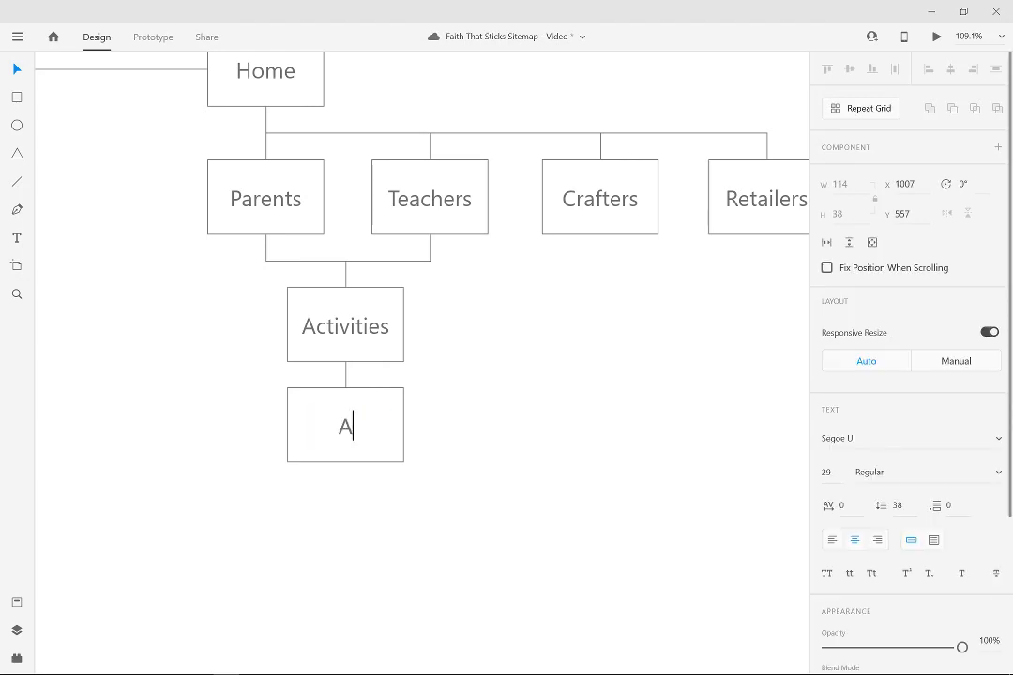
pyautogui.write('ctivity')
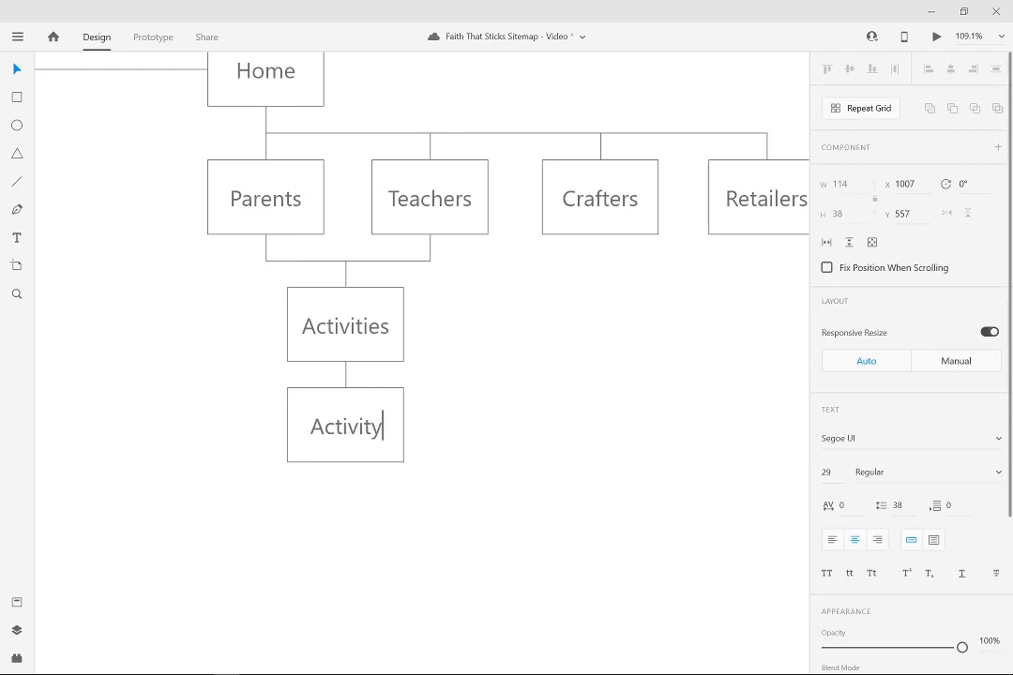
pyautogui.press('Escape')
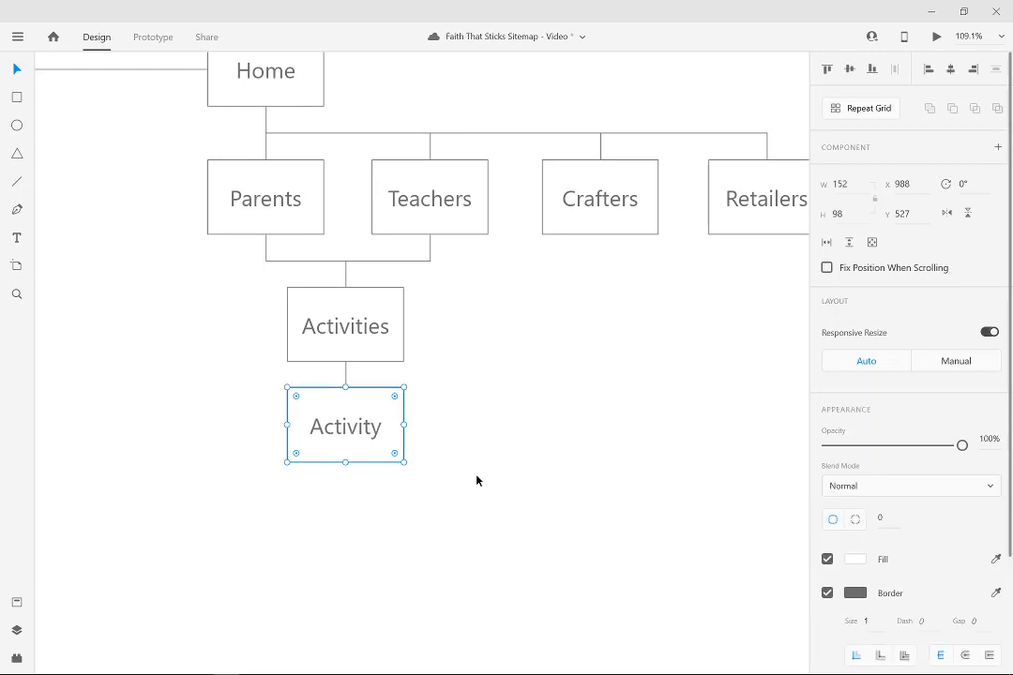
# Duplicate the Activity box's rectangle, send the copy behind the original, and offset it to X 992, Y 530.
pyautogui.press('Delete')
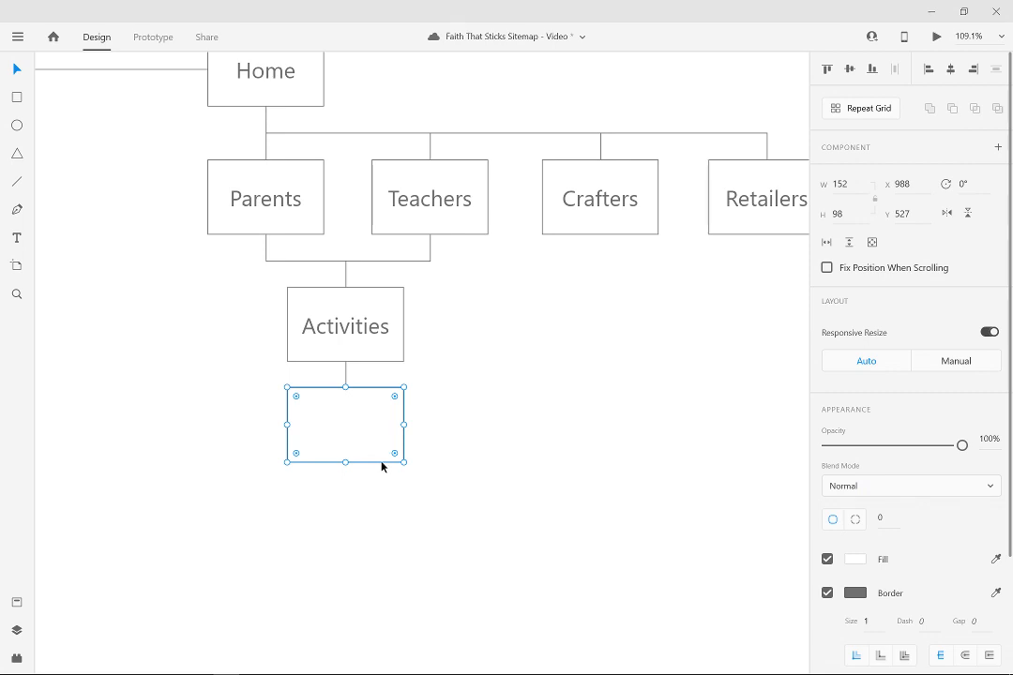
pyautogui.hotkey('ctrl', 'z')
pyautogui.press('Down')
pyautogui.press('Down')
pyautogui.press('Down')
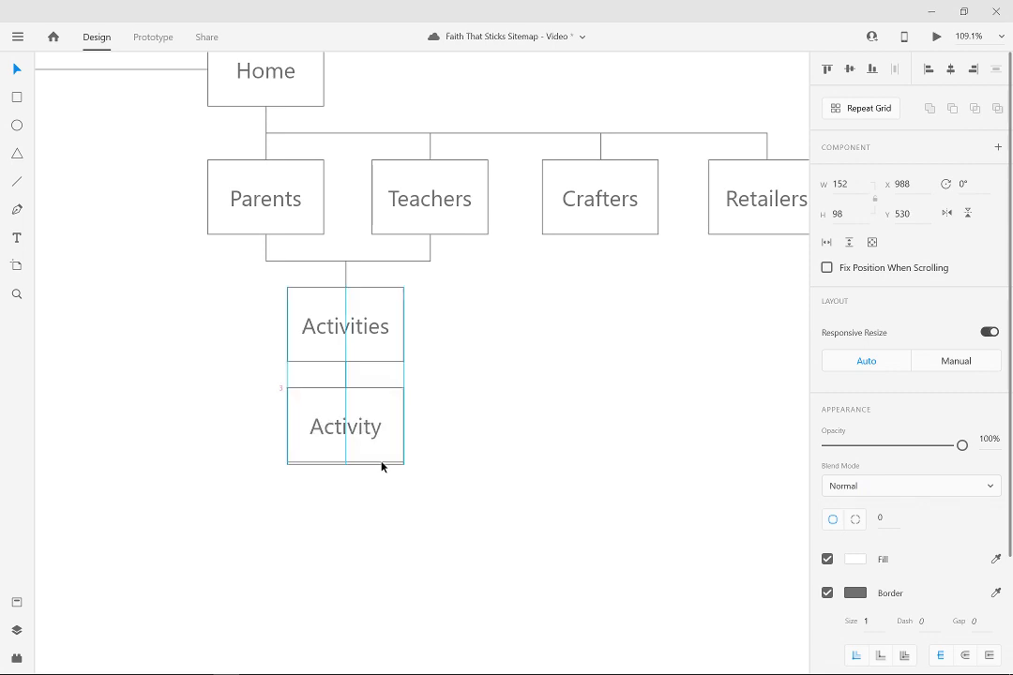
pyautogui.press('Right')
pyautogui.press('Right')
pyautogui.press('Right')
pyautogui.press('Right')
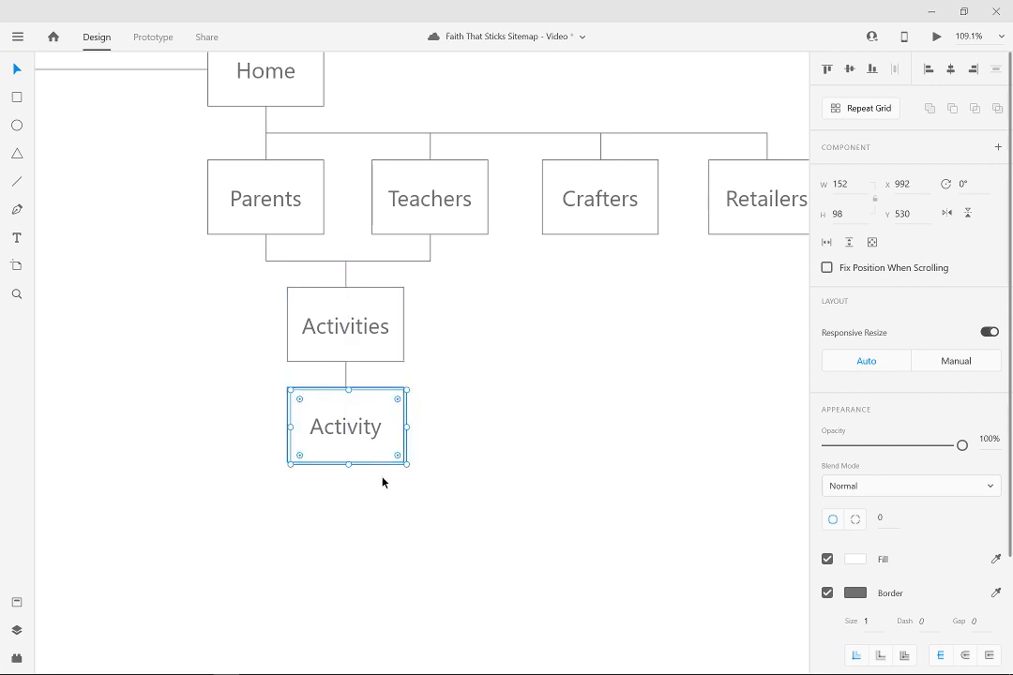
# Duplicate the offset rectangle, place the second copy behind the stack, and offset it to X 996, Y 534.
pyautogui.click(388, 485)
pyautogui.click(389, 465)
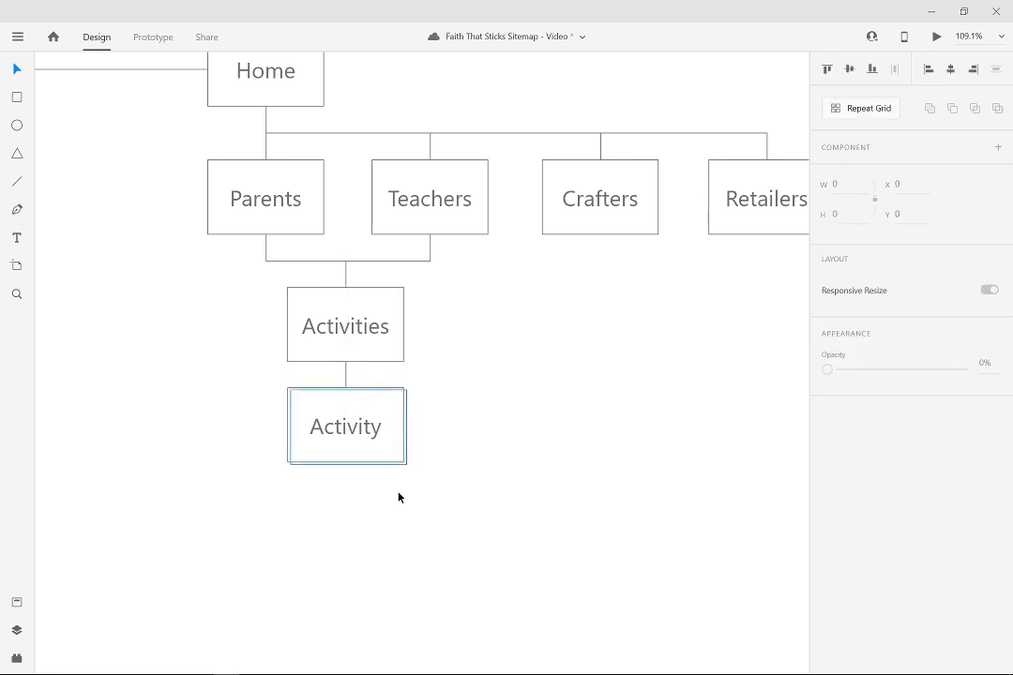
pyautogui.hotkey('ctrl', 'shift', ']')
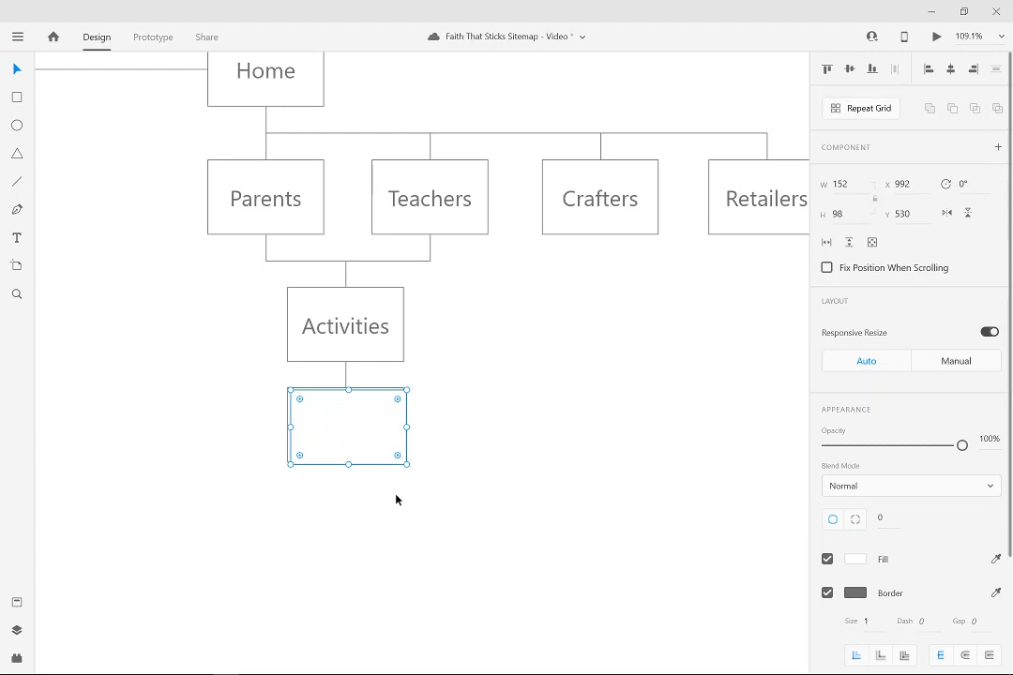
pyautogui.hotkey('ctrl', 'z')
pyautogui.press('Down')
pyautogui.press('Down')
pyautogui.press('Down')
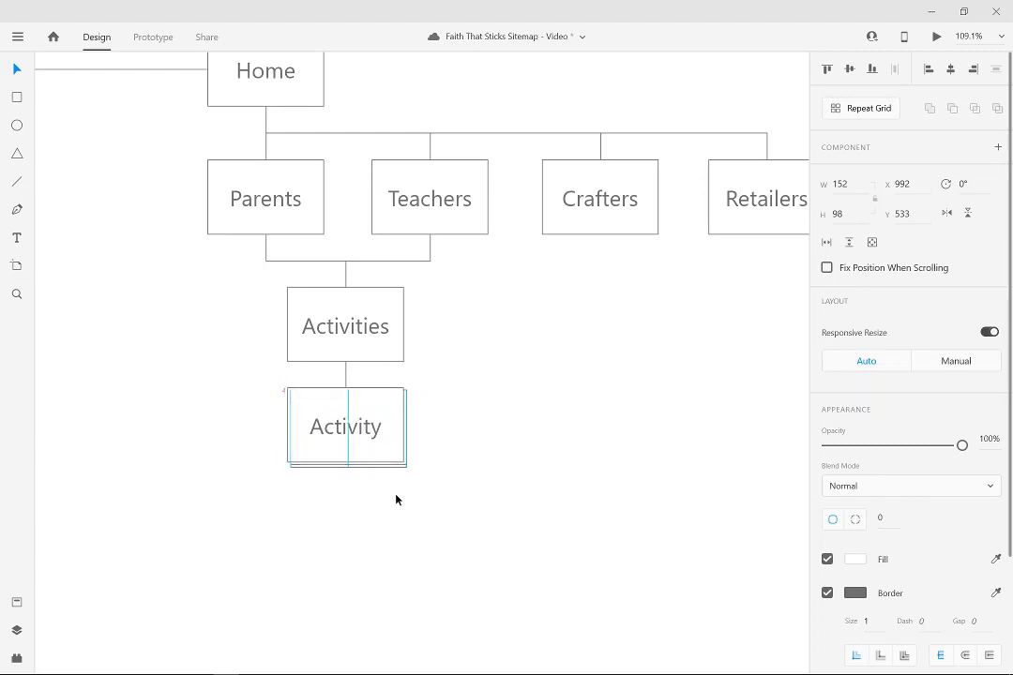
pyautogui.press('Down')
pyautogui.press('Right')
pyautogui.press('Right')
pyautogui.press('Right')
pyautogui.press('Right')
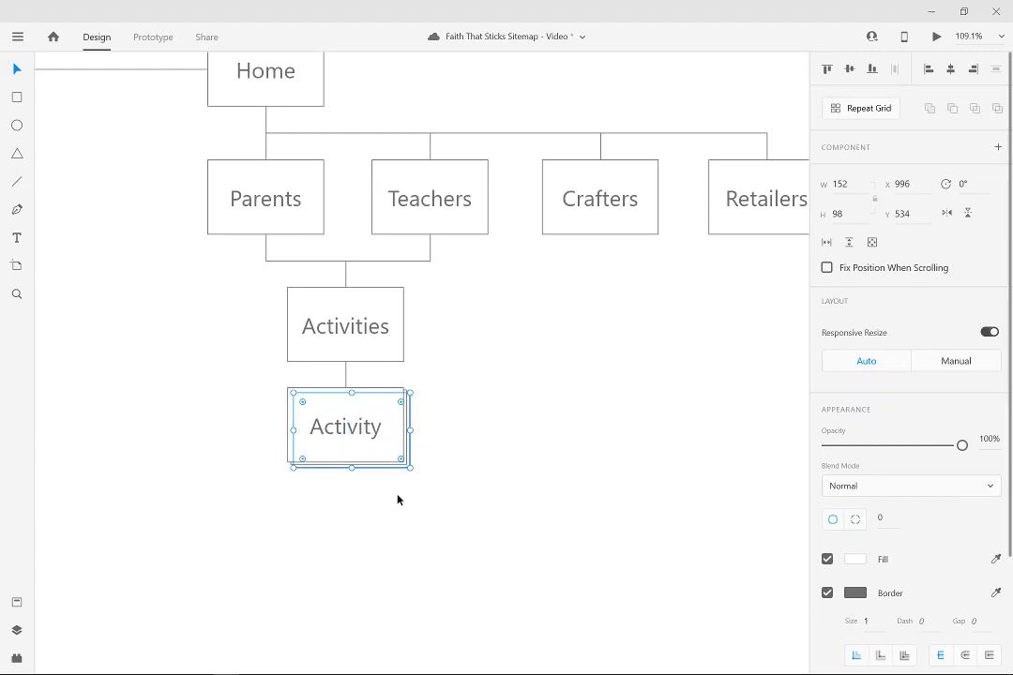
# Scale the stacked Activity rectangles and label down together so the stack matches the width of the Activities box.
pyautogui.moveTo(476, 519); pyautogui.dragTo(251, 405)
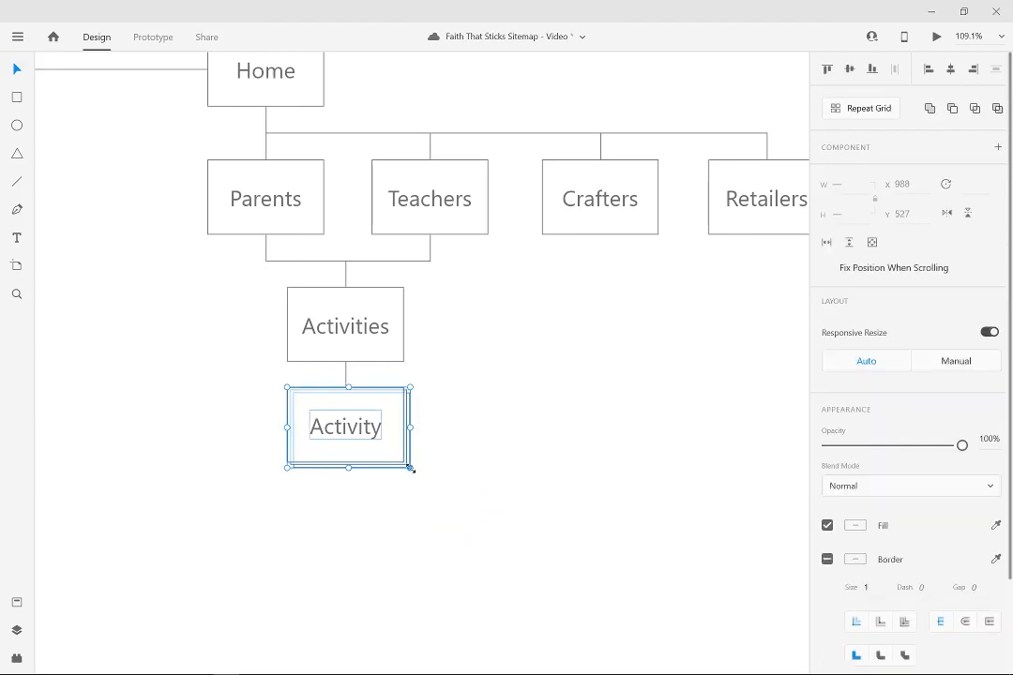
pyautogui.moveTo(410, 468); pyautogui.dragTo(406, 465)
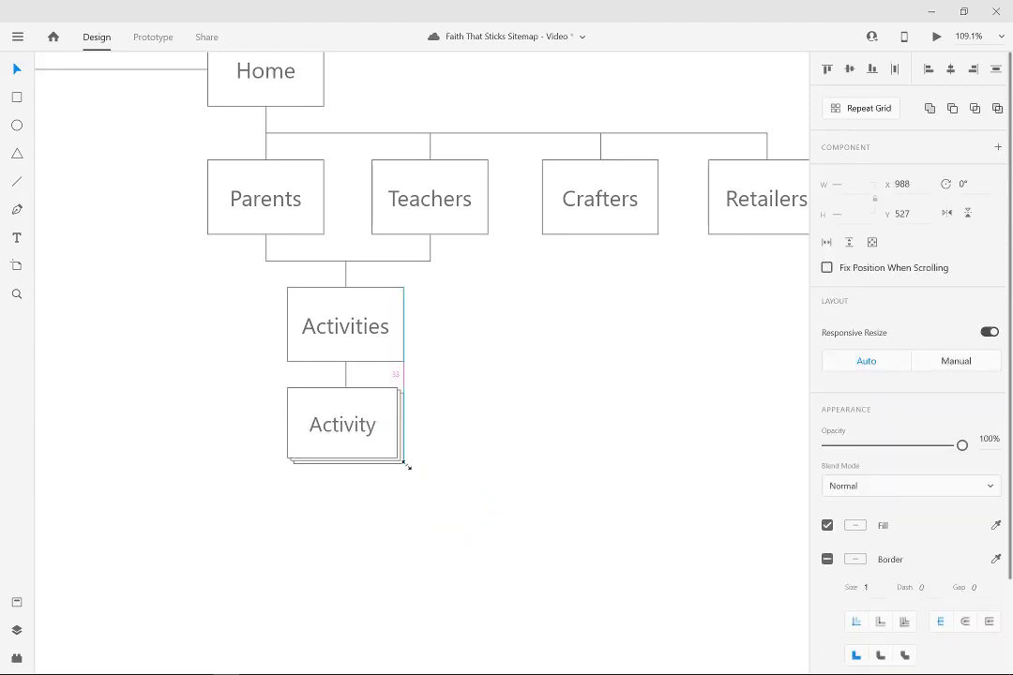
pyautogui.click(315, 488)
pyautogui.moveTo(417, 513); pyautogui.dragTo(286, 466)
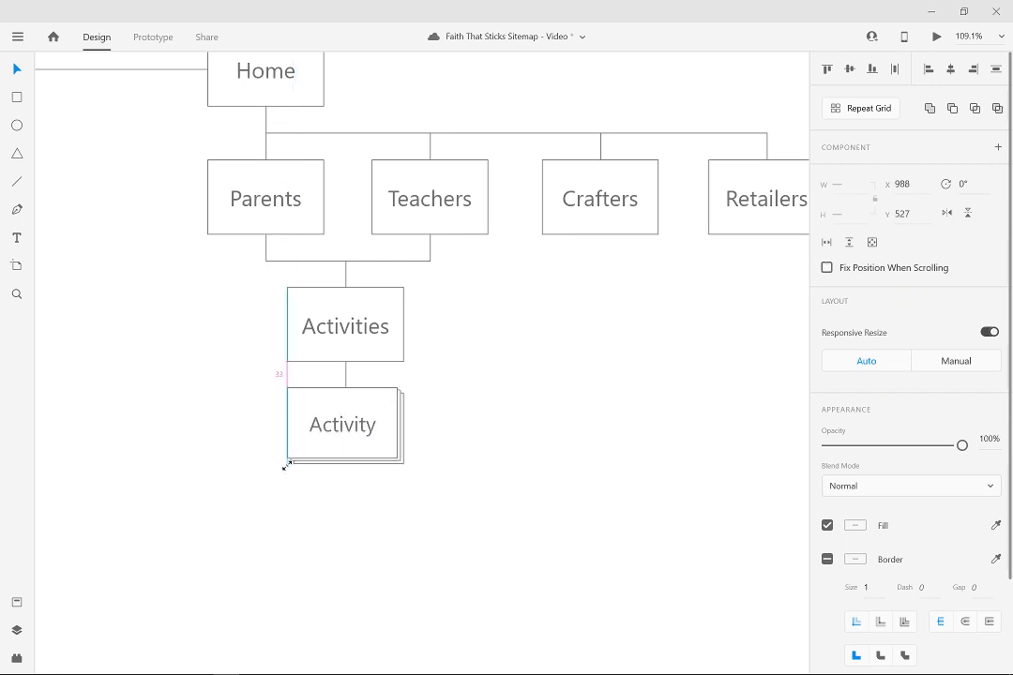
pyautogui.click(198, 451)
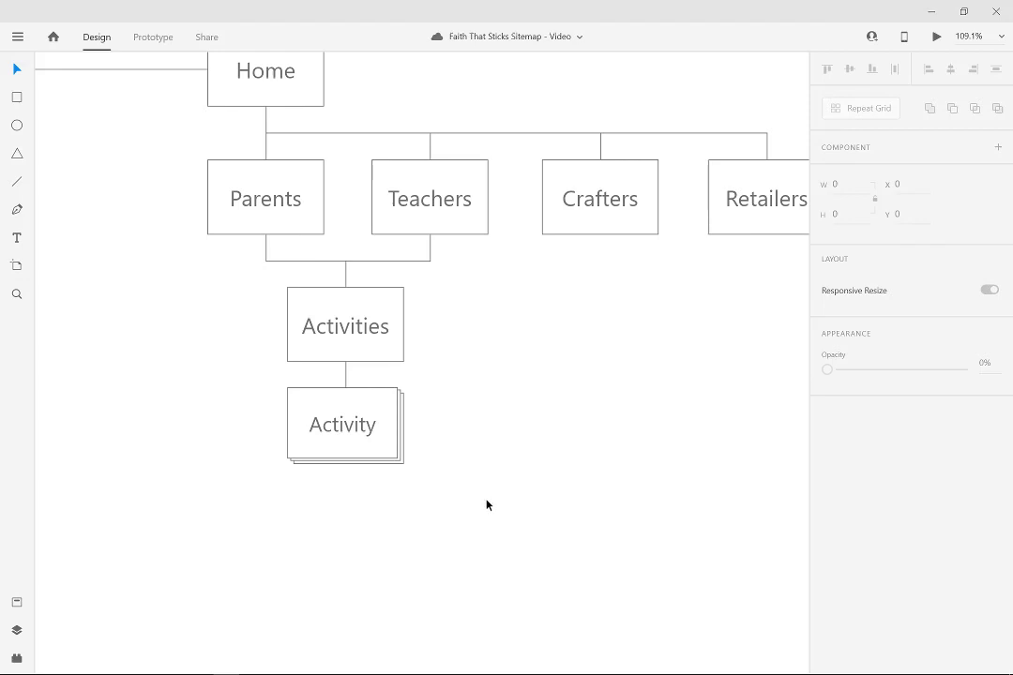
# Duplicate the Activities box with its label and both connectors directly beneath the Retailers box, at X 1537, Y 328.5.
pyautogui.scroll(-4, 476, 508)
pyautogui.moveTo(503, 590); pyautogui.dragTo(487, 466)
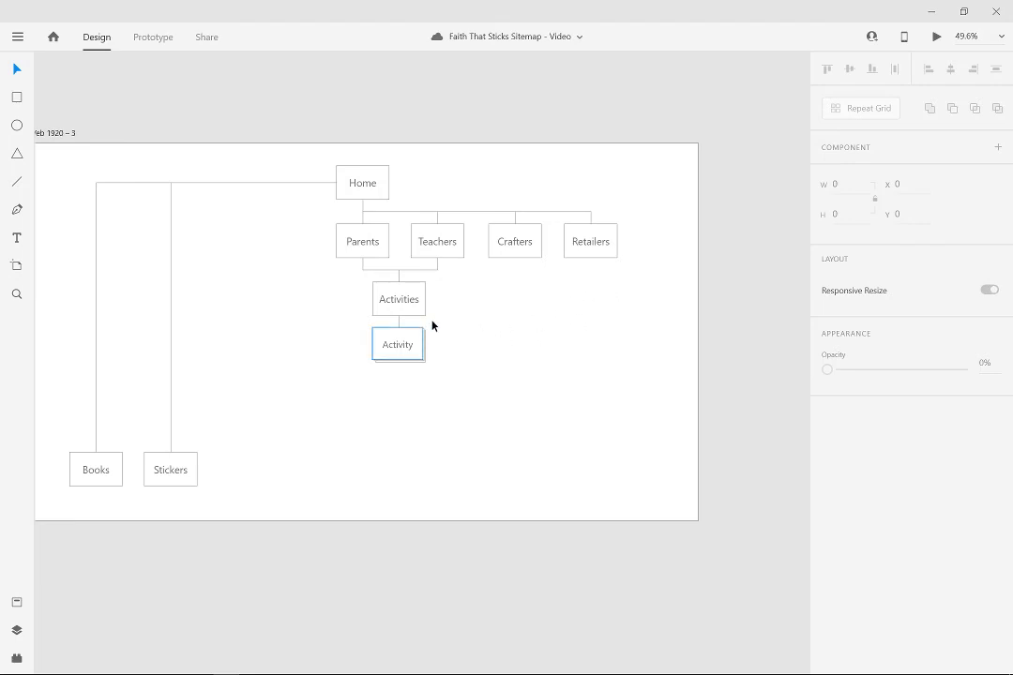
pyautogui.click(376, 295)
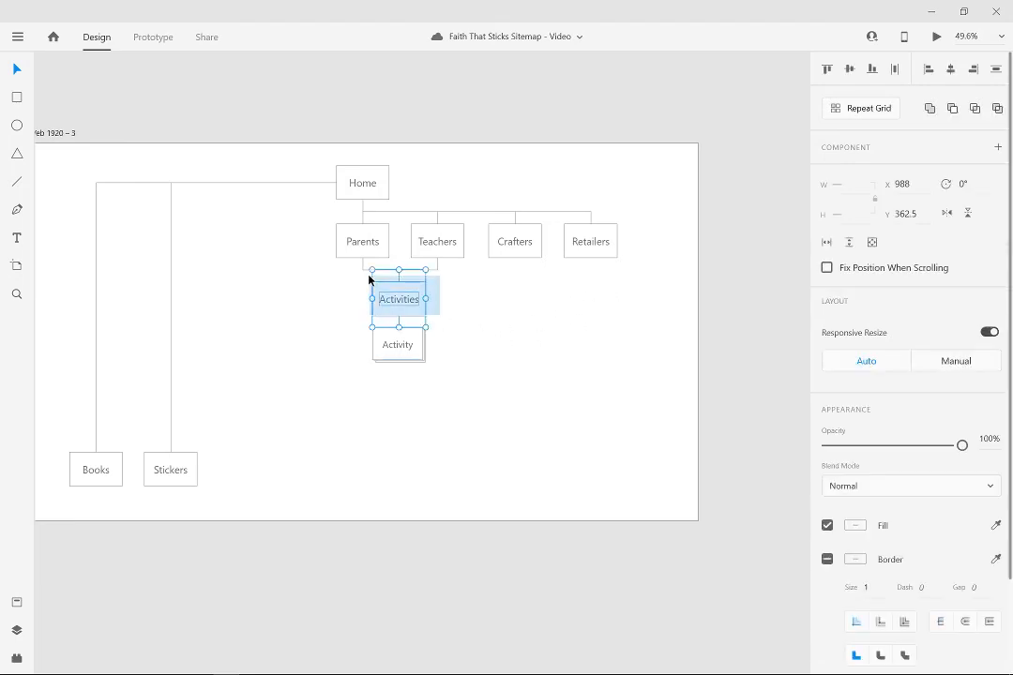
pyautogui.press('alt')
pyautogui.moveTo(424, 301); pyautogui.dragTo(587, 289)
pyautogui.click(610, 334)
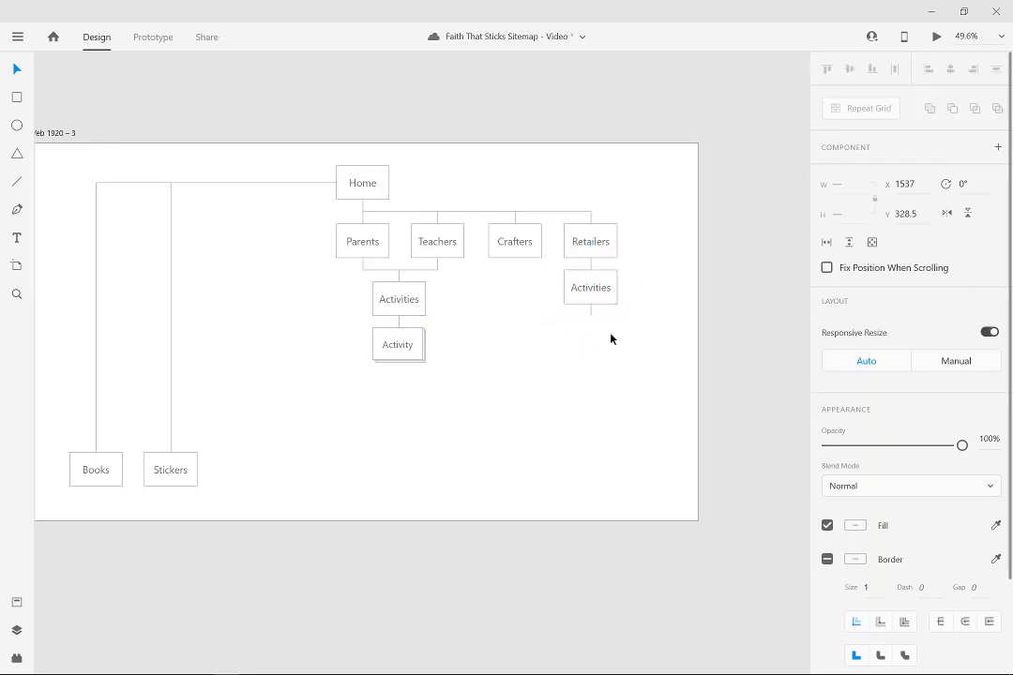
# Change the label of the box under Retailers to "Retailer Contact" and align it vertically centred with its rectangle.
pyautogui.scroll(3, 604, 334)
pyautogui.scroll(4, 599, 338)
pyautogui.doubleClick(582, 277)
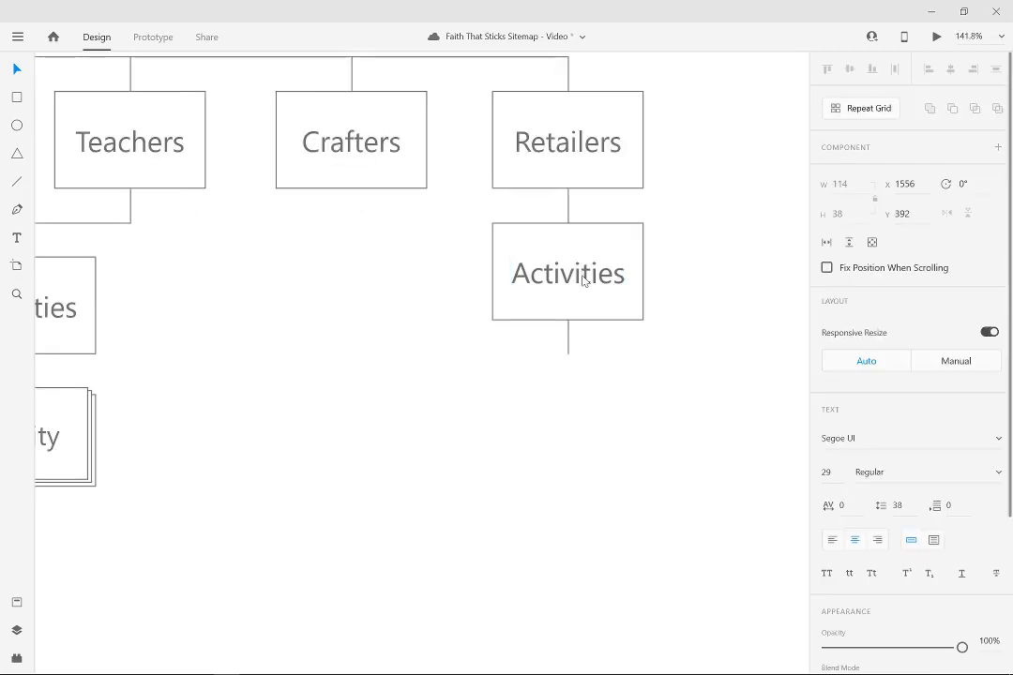
pyautogui.hotkey('ctrl', 'a')
pyautogui.write('Retailer')
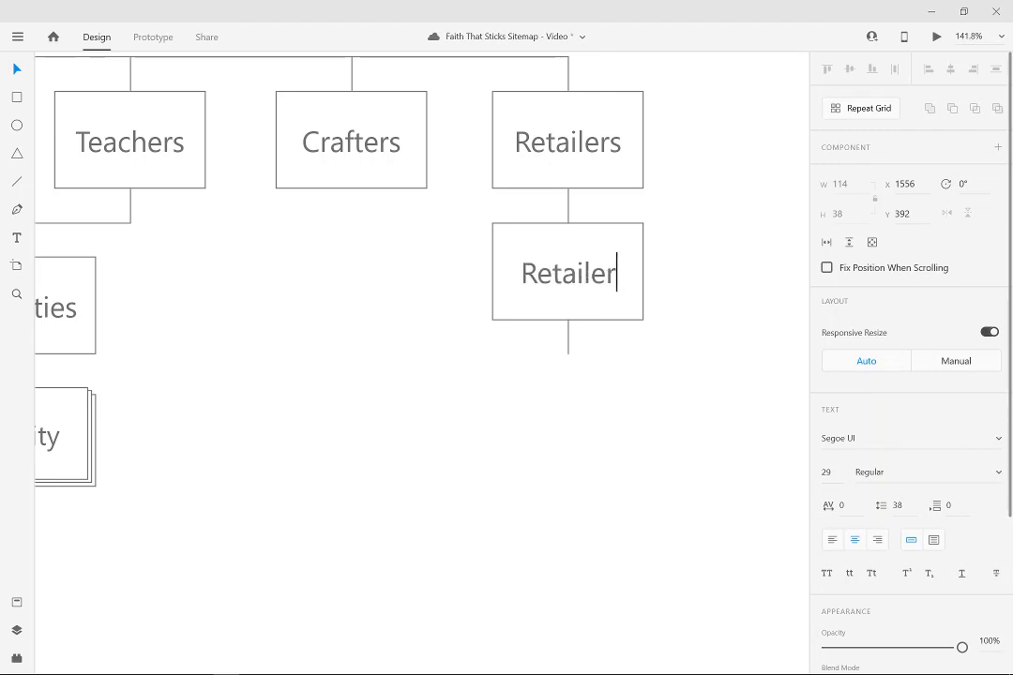
pyautogui.write(' Contact')
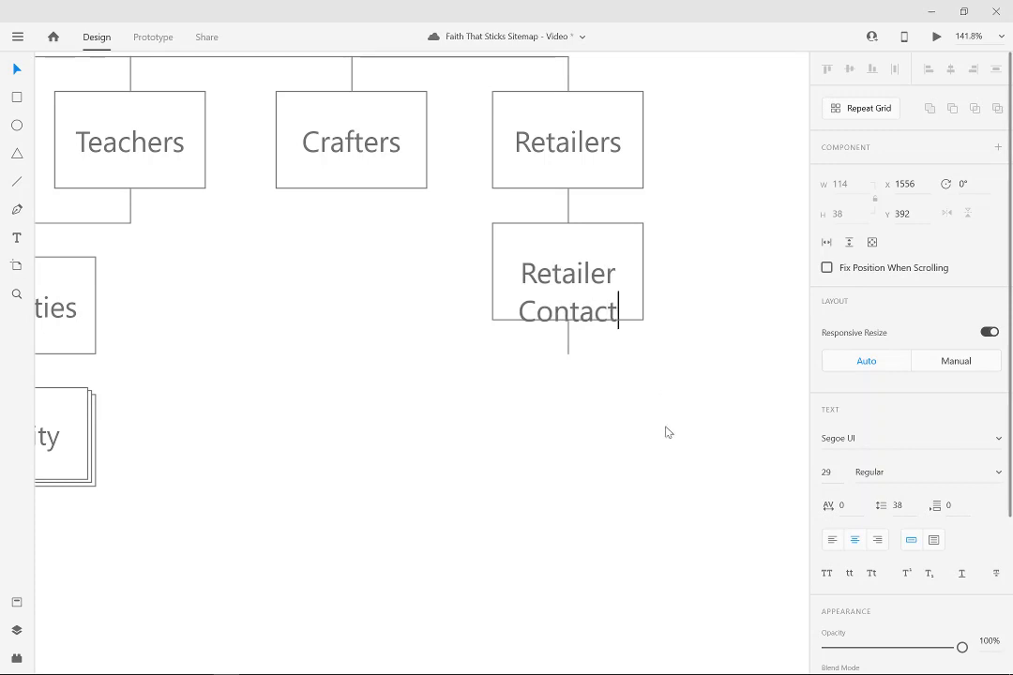
pyautogui.press('Escape')
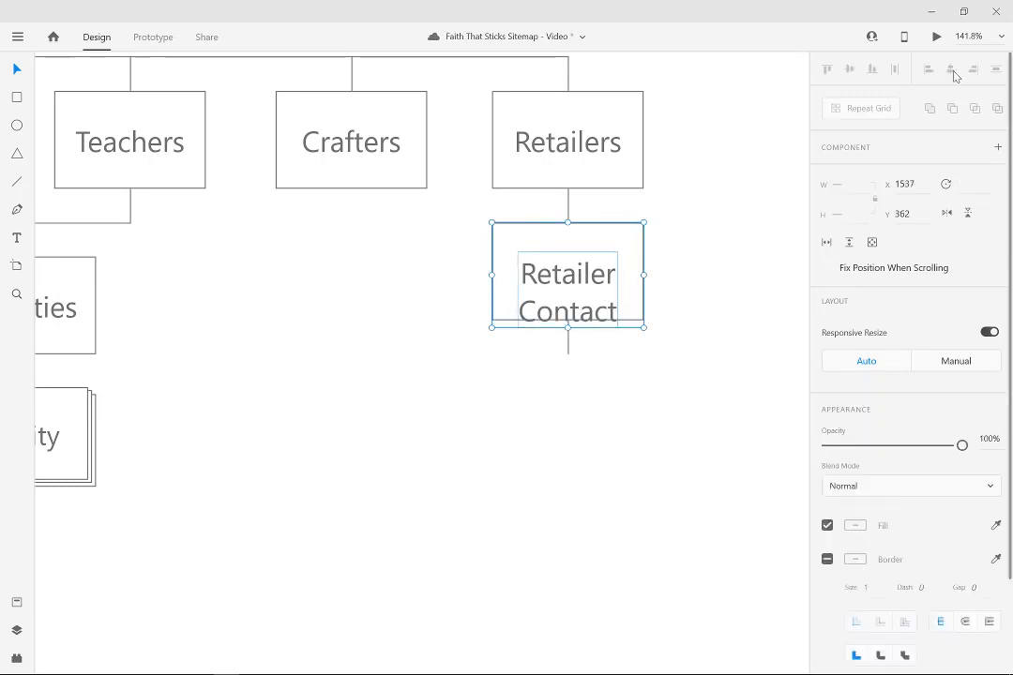
pyautogui.click(848, 69)
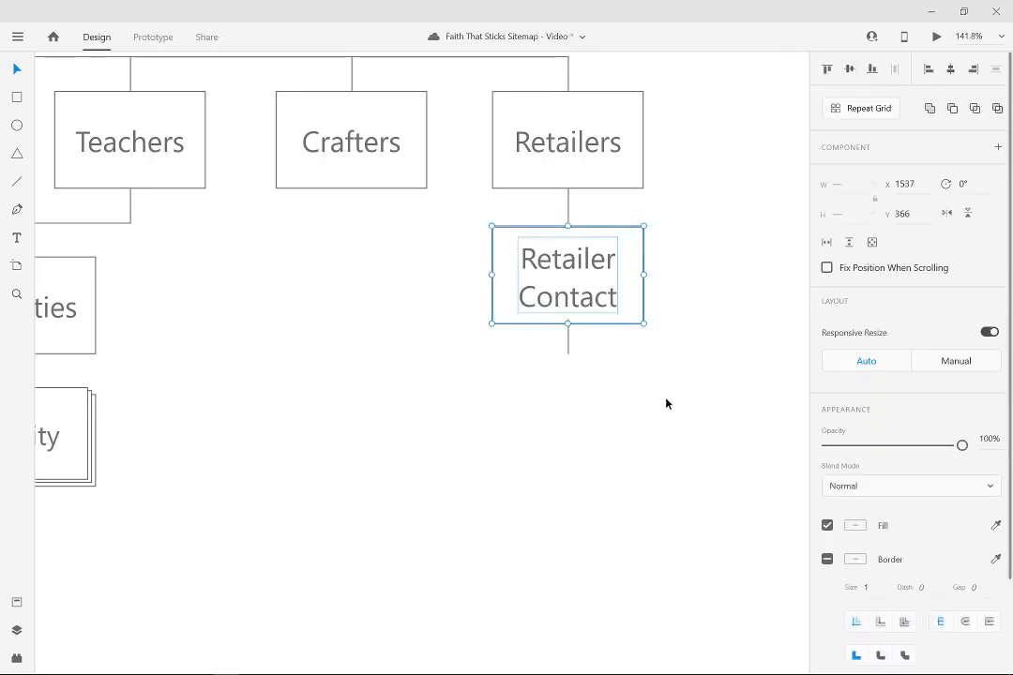
# Delete the leftover connector below the Retailer Contact box.
pyautogui.click(666, 403)
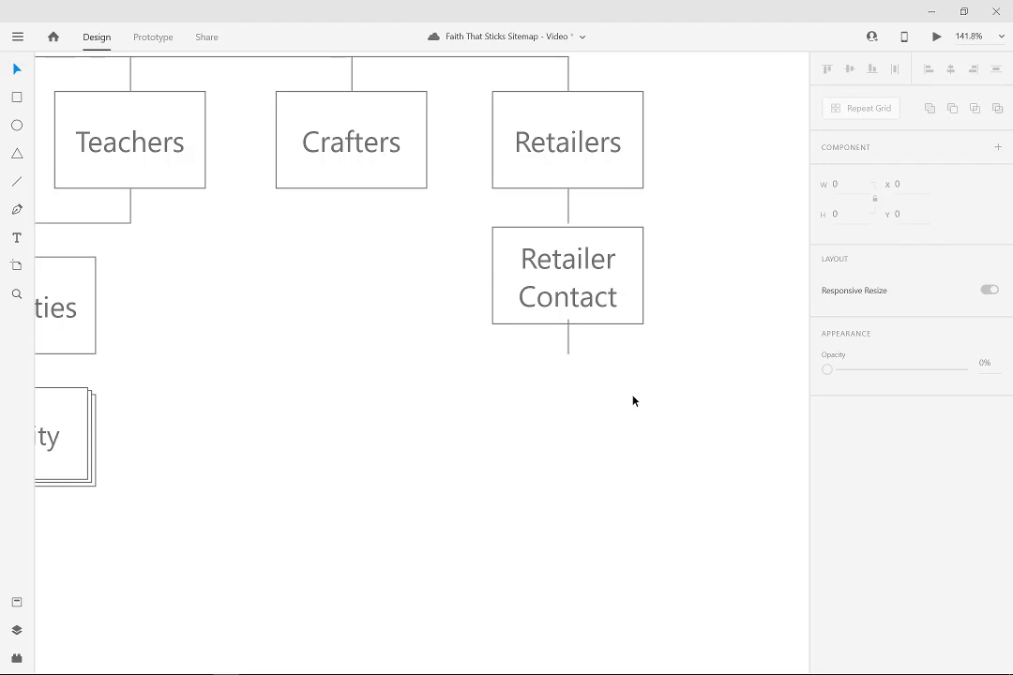
pyautogui.moveTo(601, 386); pyautogui.dragTo(542, 340)
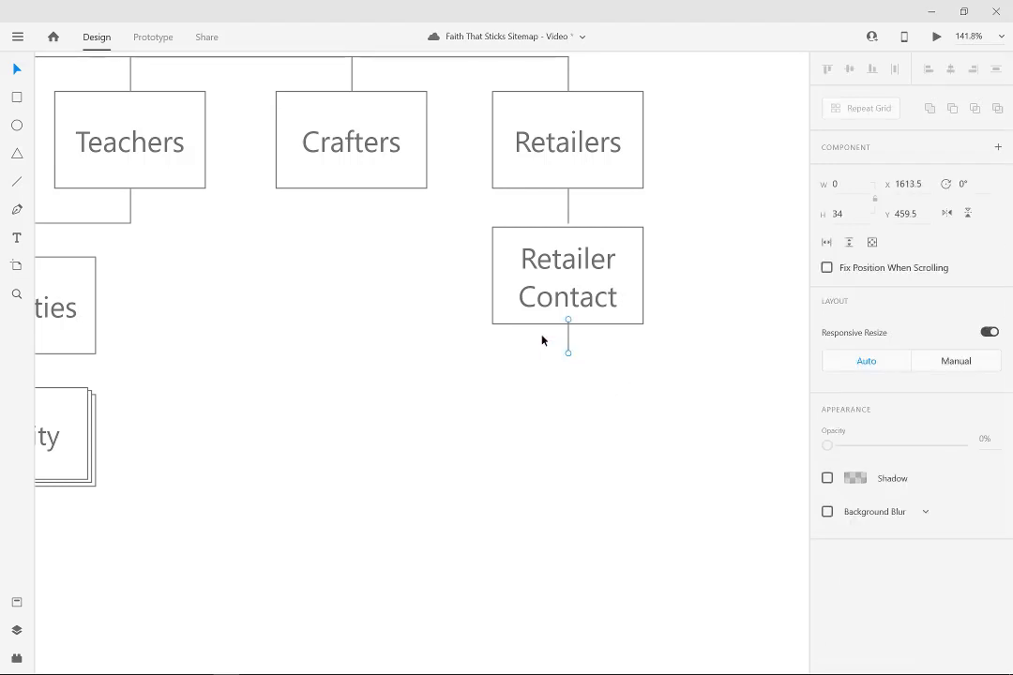
pyautogui.press('Delete')
# Move the Retailer Contact box and label up to Y 363, against the Retailers connector, and save the document.
pyautogui.click(590, 280)
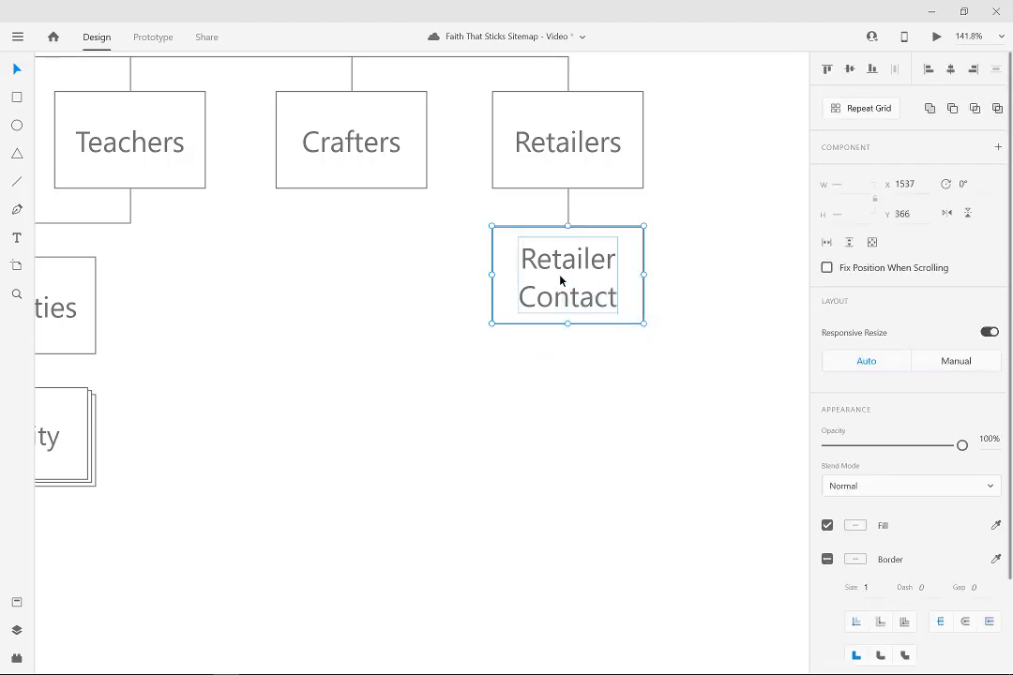
pyautogui.moveTo(561, 281); pyautogui.dragTo(561, 277)
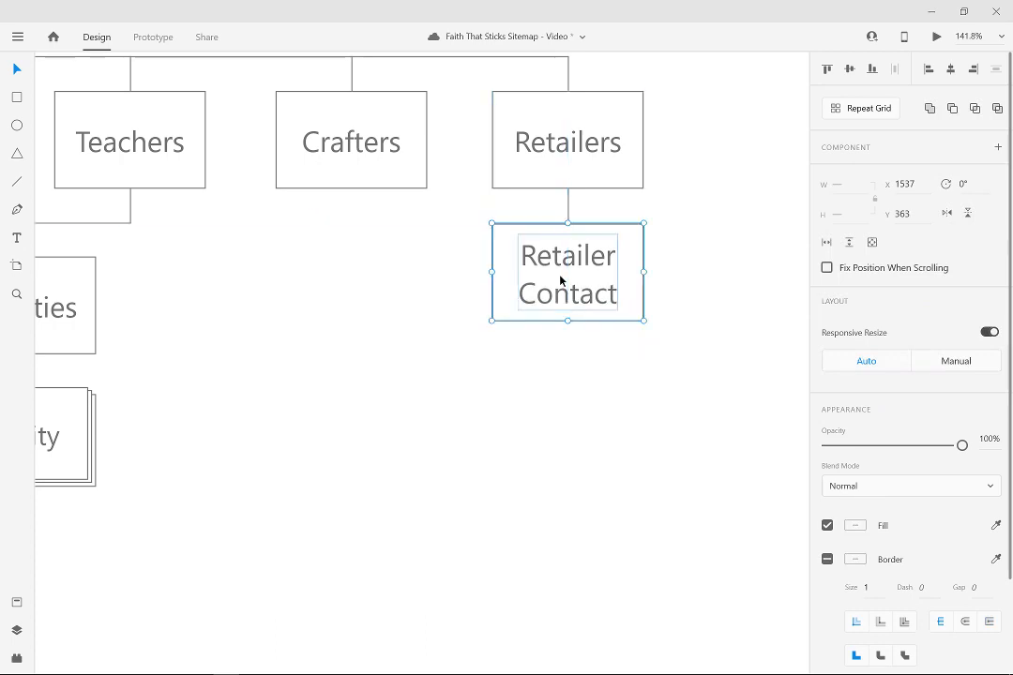
pyautogui.click(606, 375)
pyautogui.scroll(-6, 566, 407)
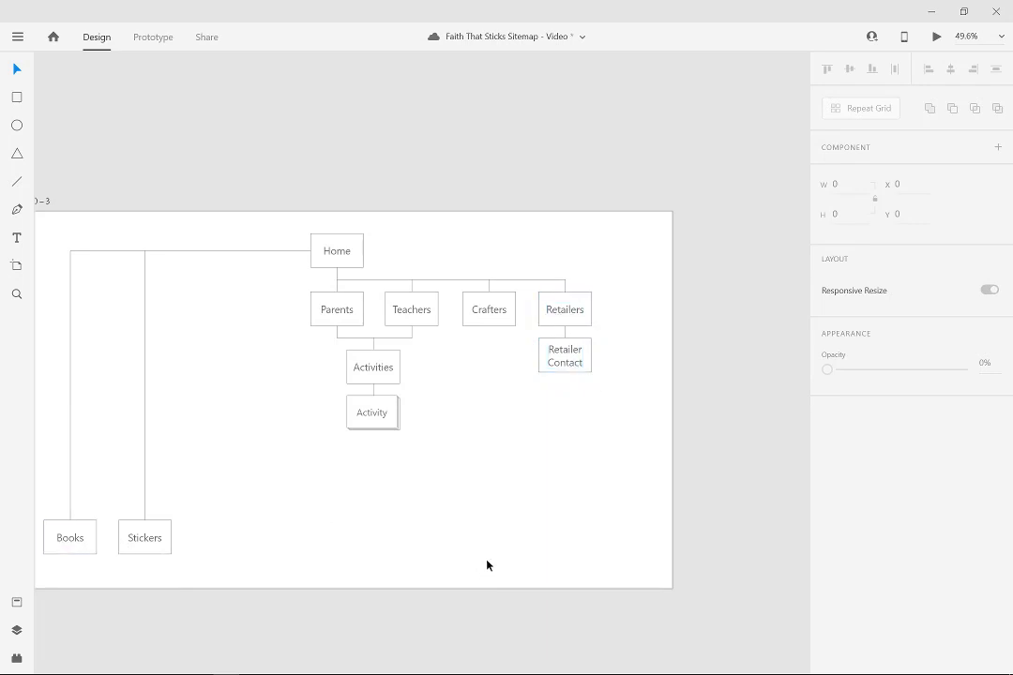
pyautogui.hotkey('ctrl', 's')
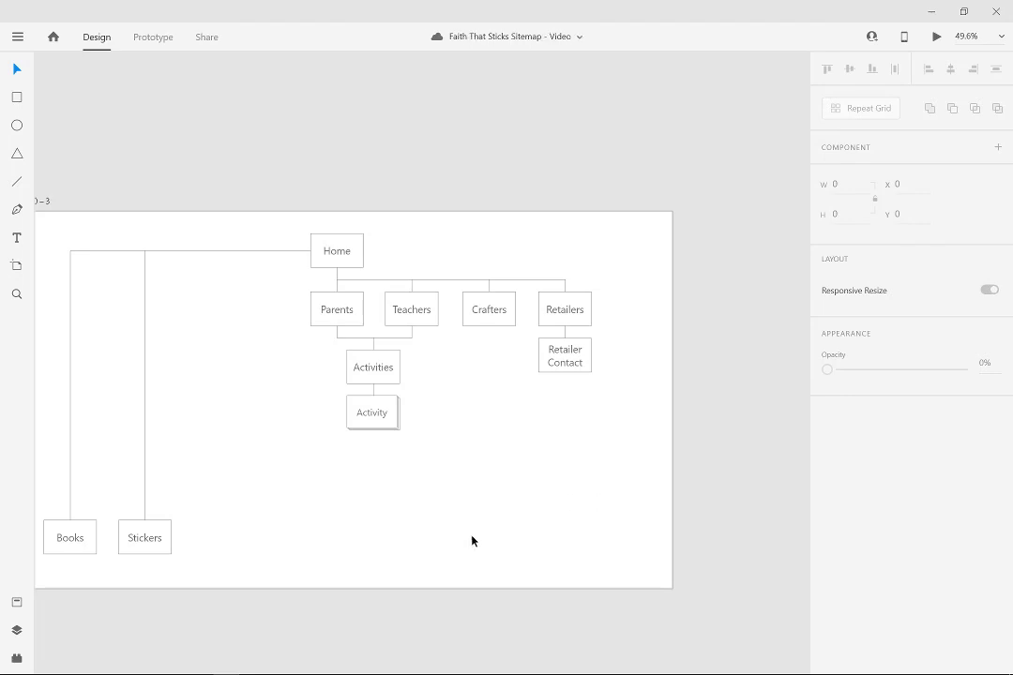
# Duplicate the horizontal line above the audience boxes to Y 1036.5, extending it left to 1417 px so it starts below Books.
pyautogui.moveTo(463, 511); pyautogui.dragTo(538, 444)
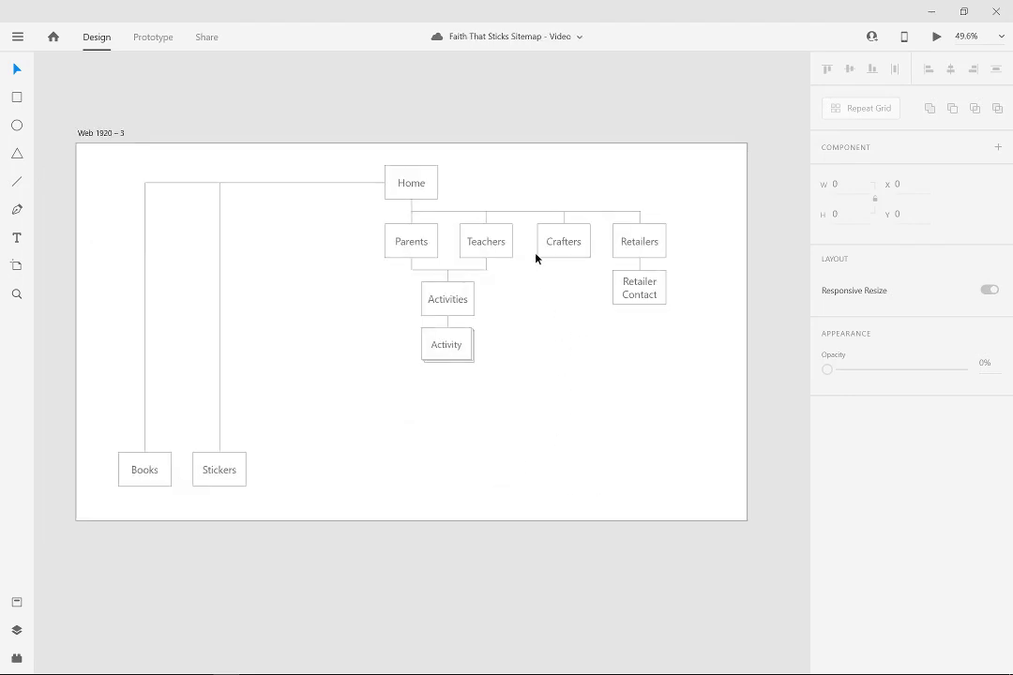
pyautogui.moveTo(533, 212); pyautogui.dragTo(526, 507)
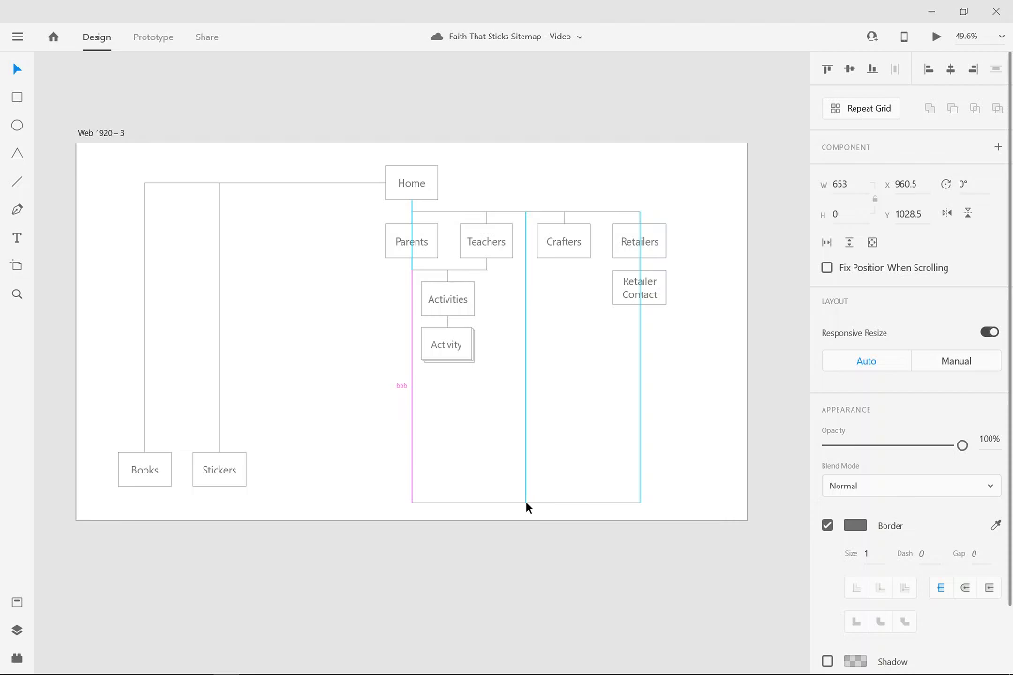
pyautogui.moveTo(526, 507); pyautogui.dragTo(531, 437)
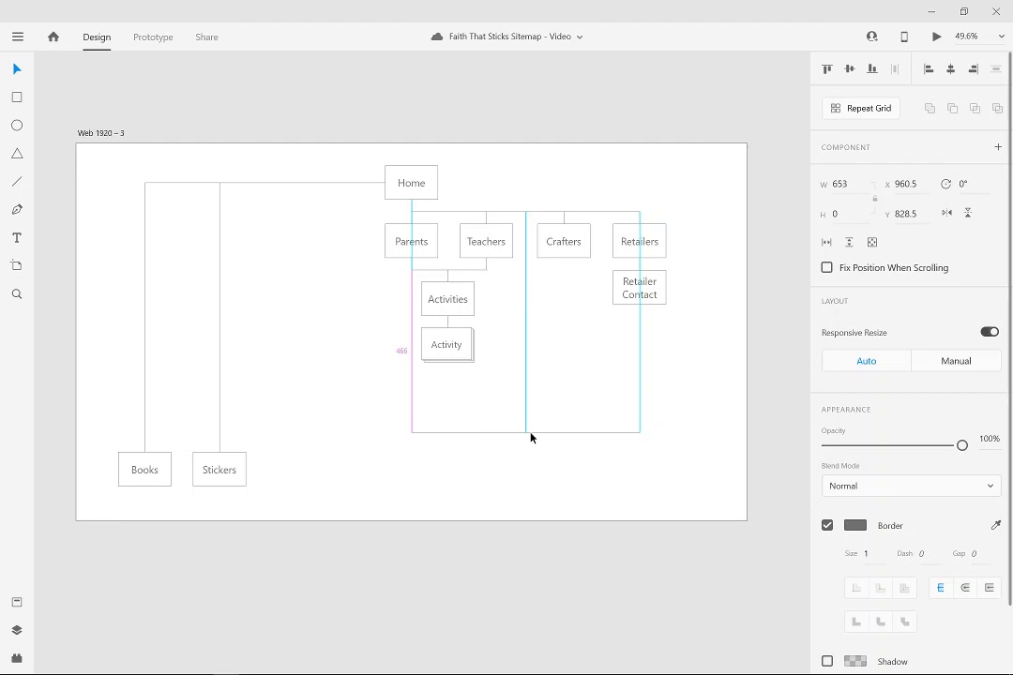
pyautogui.moveTo(411, 433); pyautogui.dragTo(146, 437)
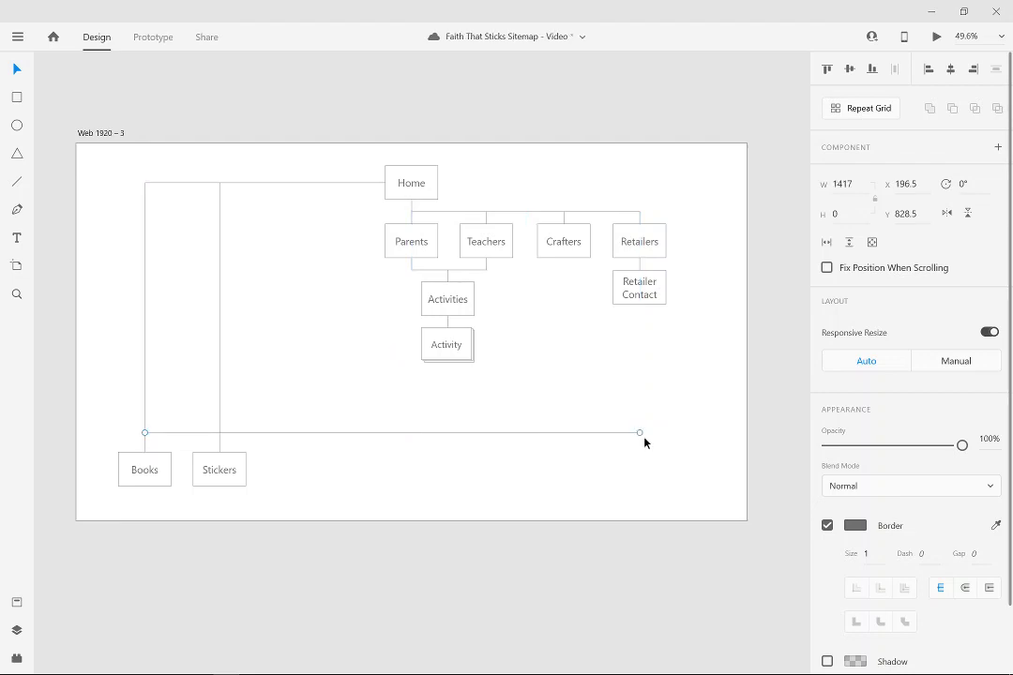
pyautogui.moveTo(522, 437); pyautogui.dragTo(516, 511)
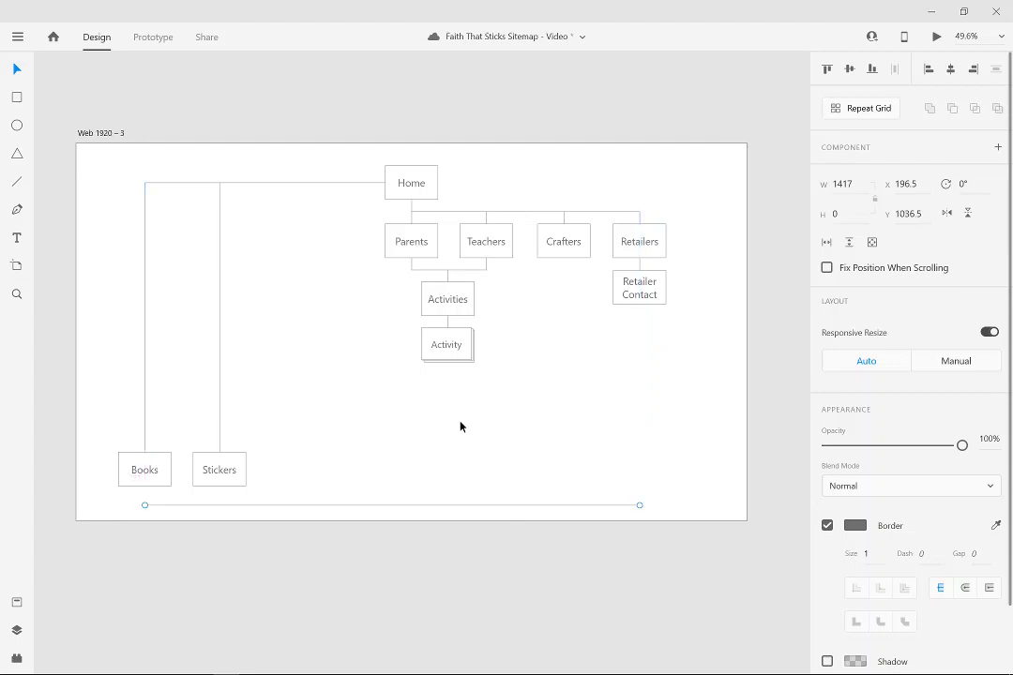
# Duplicate a short connector to below Stickers at X 410.5, Y 982.5, and move the long horizontal line up to Y 1016.5.
pyautogui.moveTo(447, 322); pyautogui.dragTo(217, 498)
pyautogui.scroll(3, 217, 498)
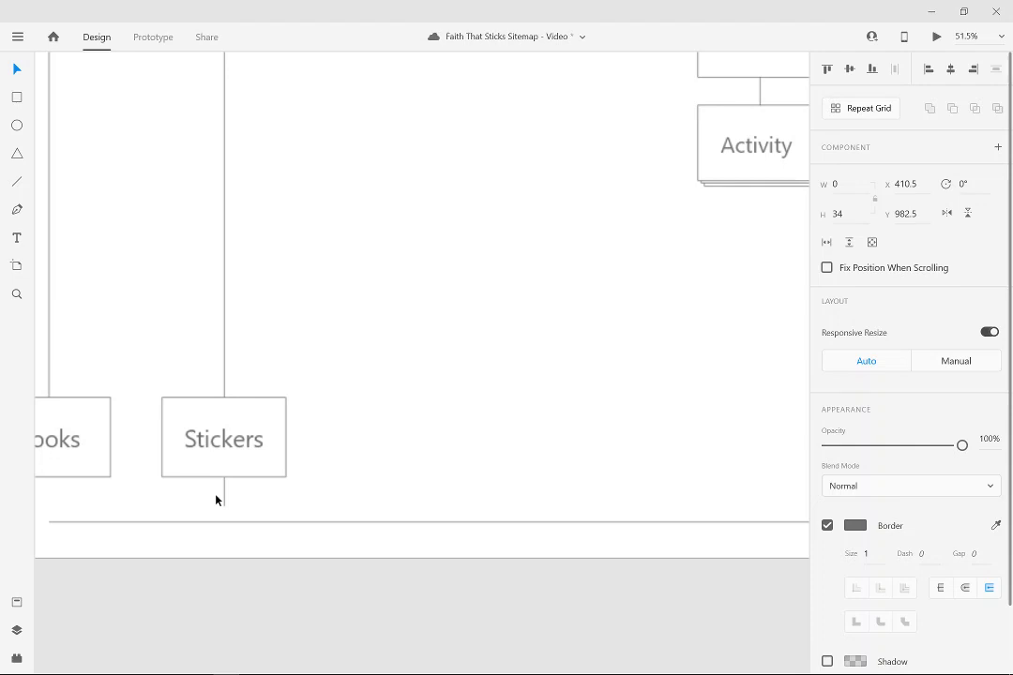
pyautogui.scroll(5, 217, 496)
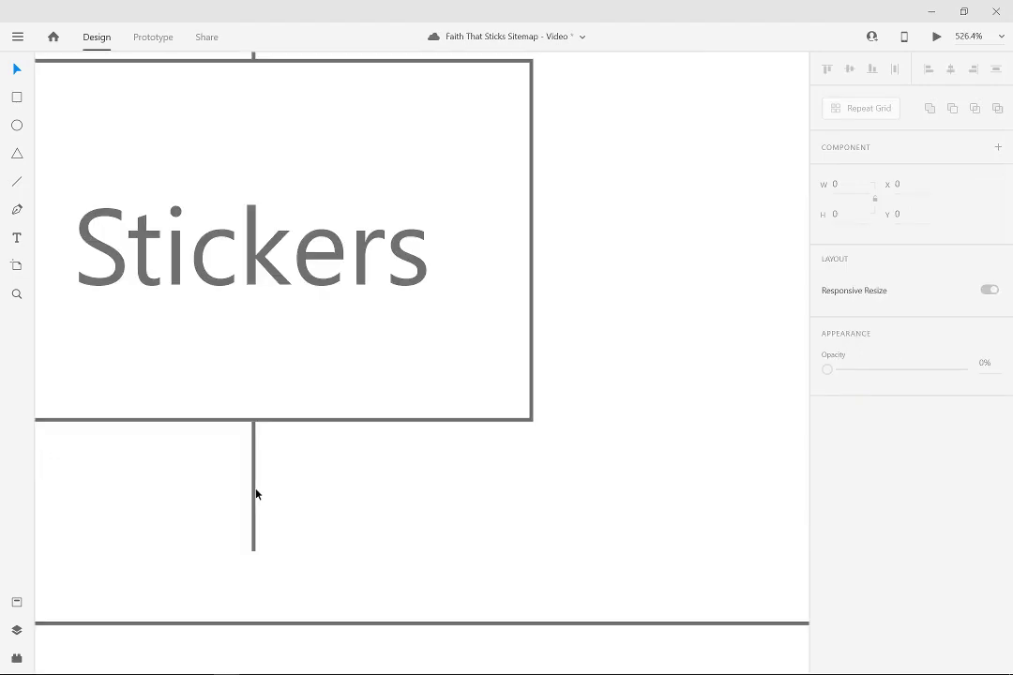
pyautogui.click(300, 622)
pyautogui.moveTo(300, 624); pyautogui.dragTo(302, 552)
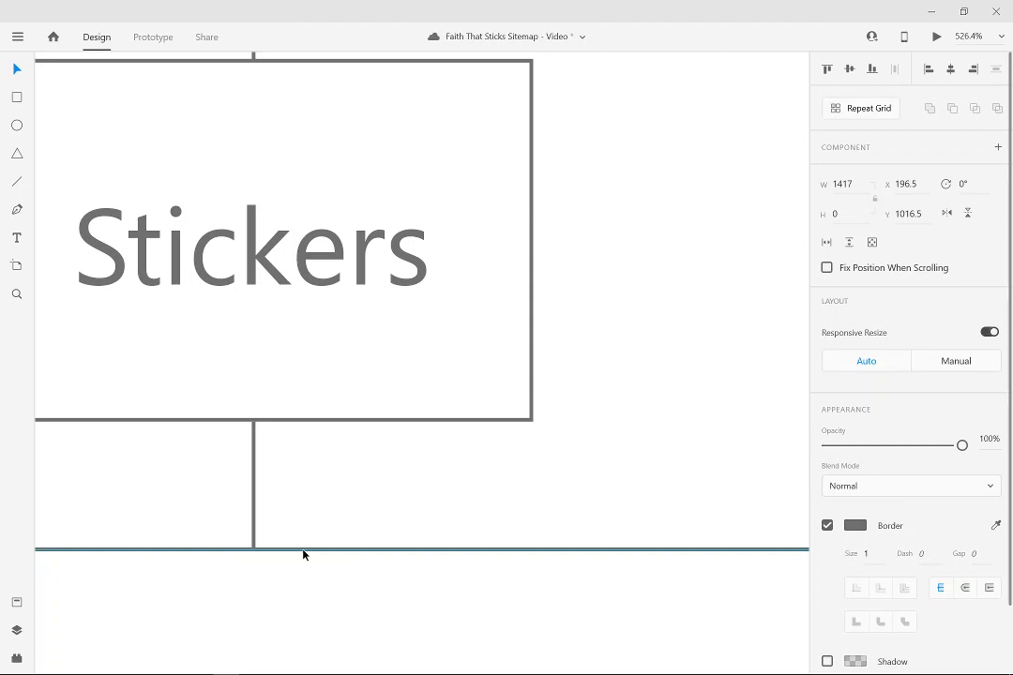
# Duplicate the connector below Stickers to below Books, and join Retailers' side to the lower horizontal line through a 737 px vertical line at X 1772.5.
pyautogui.scroll(-4, 320, 508)
pyautogui.click(389, 465)
pyautogui.moveTo(369, 496); pyautogui.dragTo(471, 465)
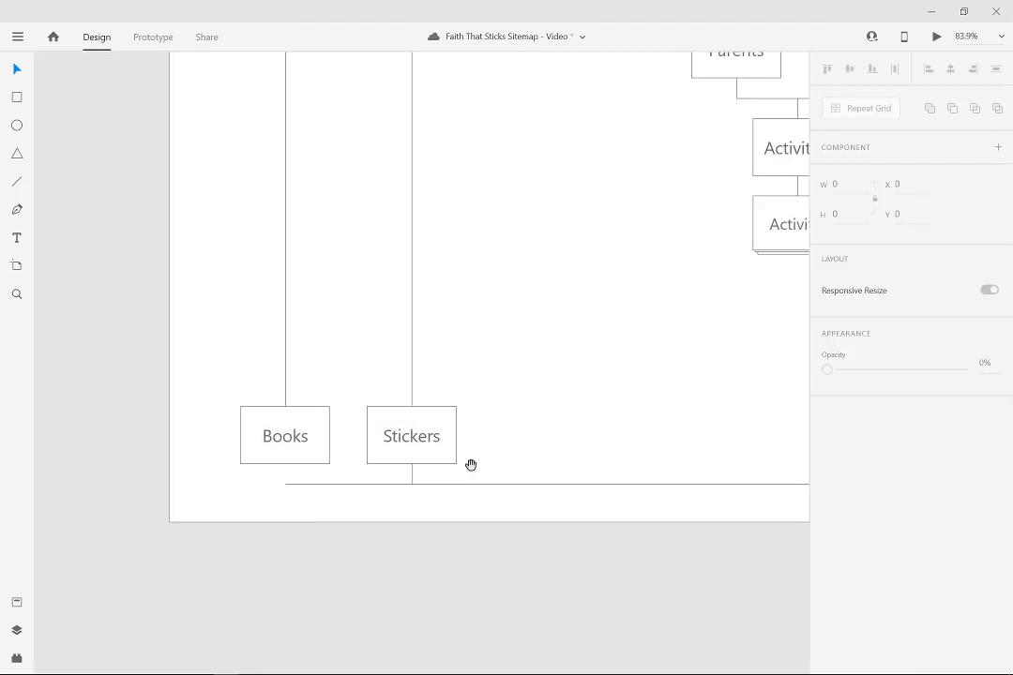
pyautogui.click(412, 474)
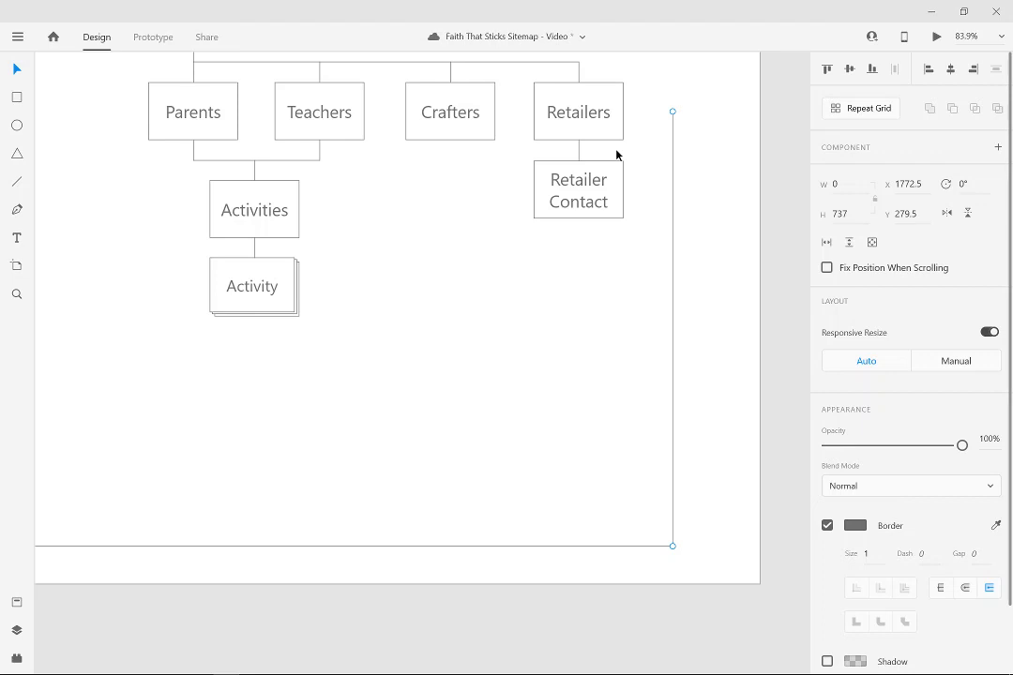
pyautogui.moveTo(672, 112); pyautogui.dragTo(626, 118)
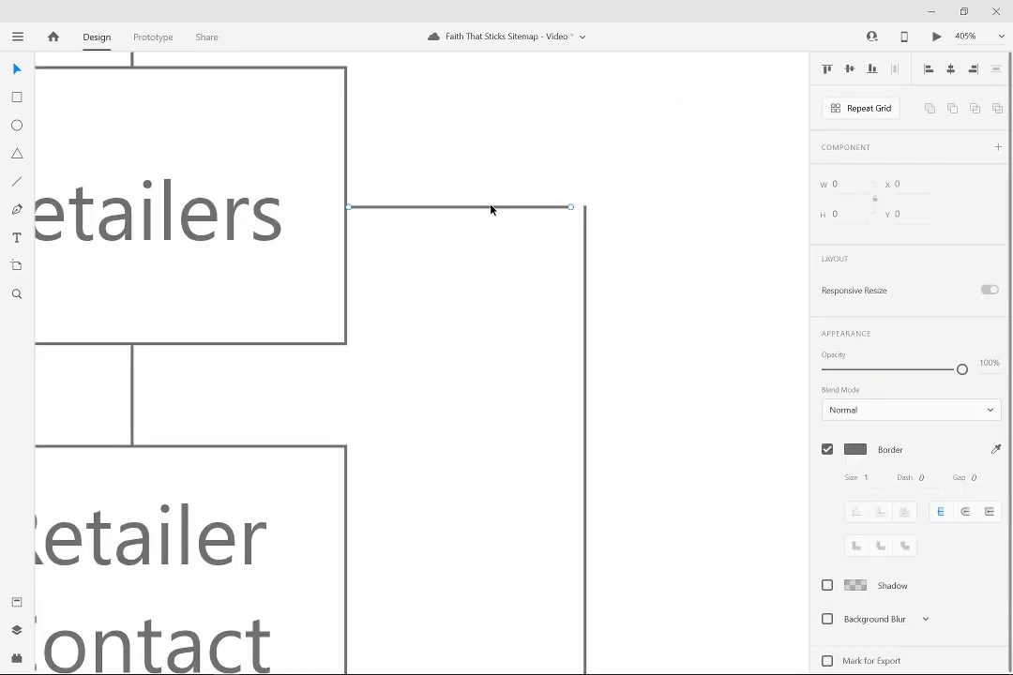
pyautogui.click(486, 208)
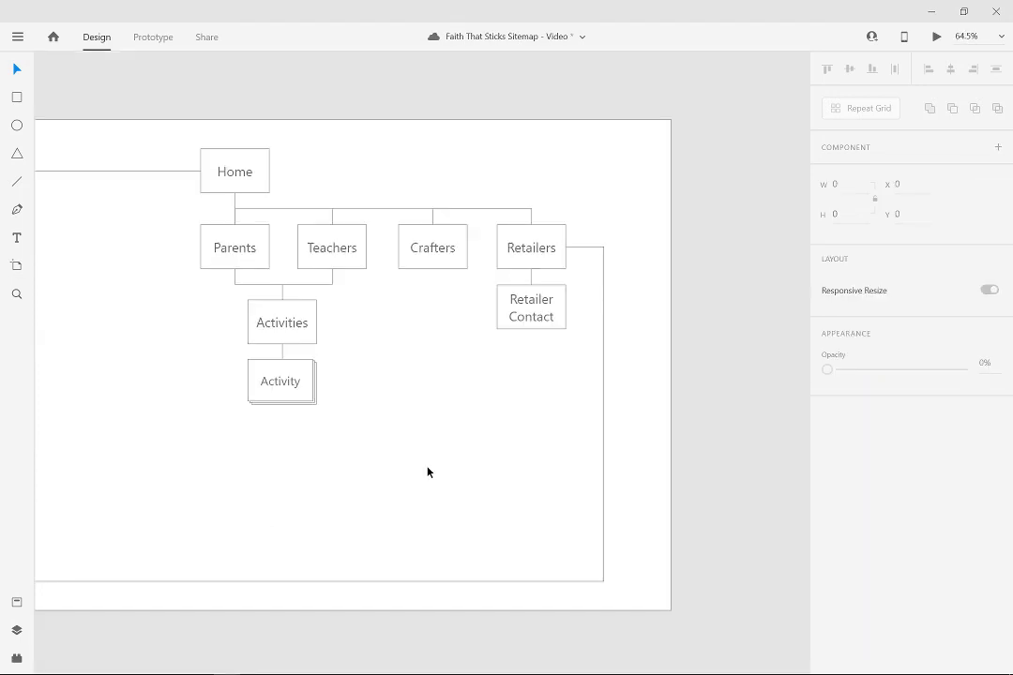
pyautogui.click(603, 466)
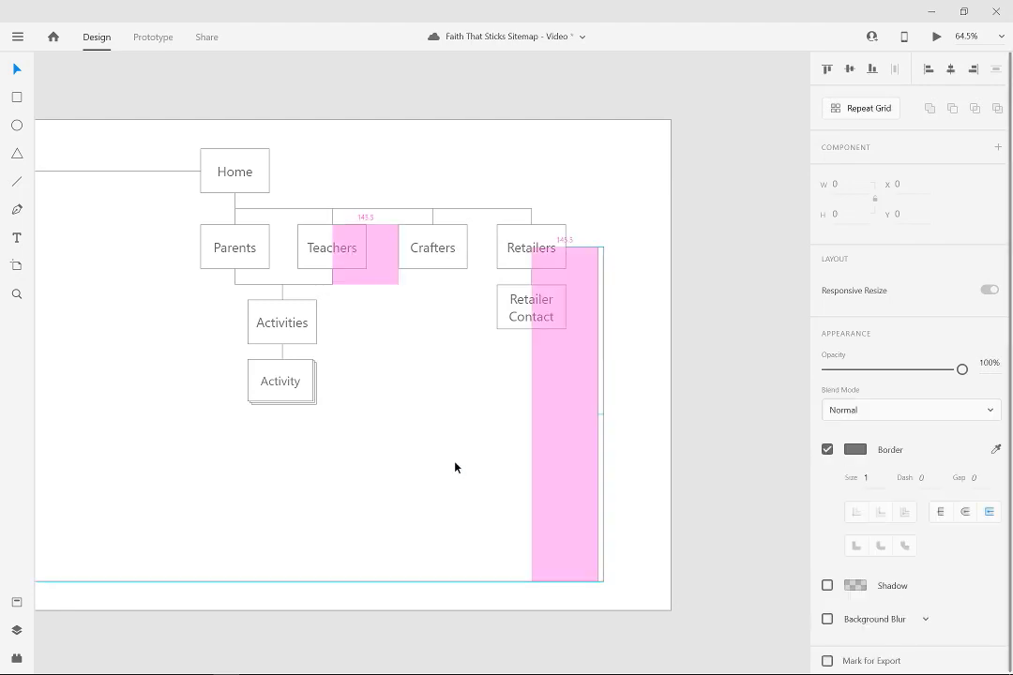
pyautogui.moveTo(455, 463); pyautogui.dragTo(432, 461)
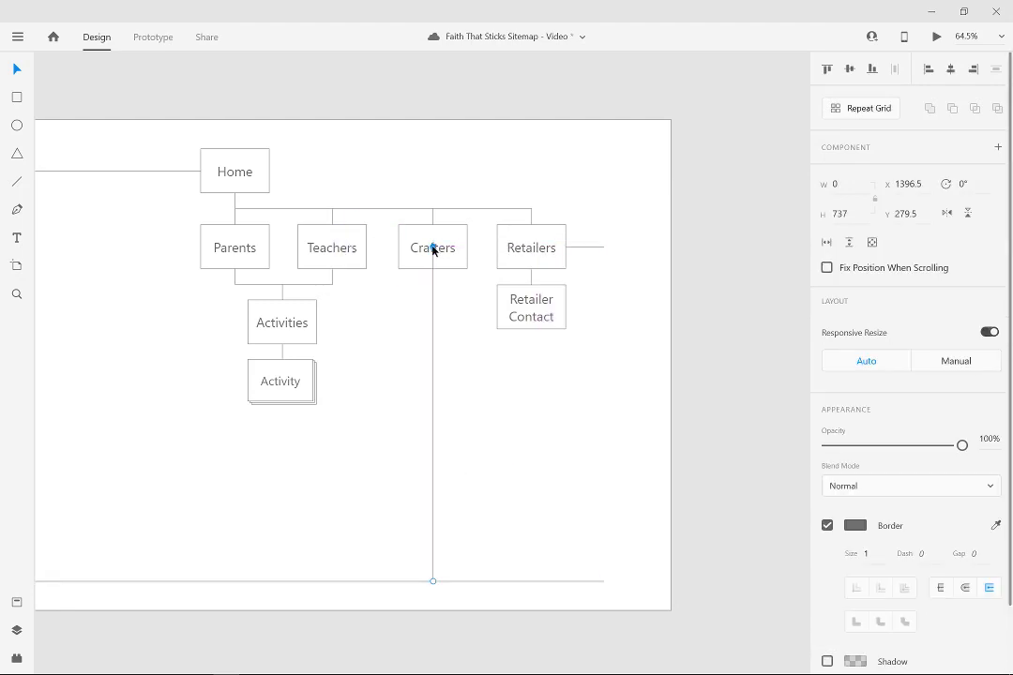
pyautogui.hotkey('ctrl', 'z')
# Duplicate the Retailers vertical line to X 1396.5 under Crafters, shortening it to 688 px so it starts at the box's lower edge.
pyautogui.moveTo(605, 464); pyautogui.dragTo(436, 458)
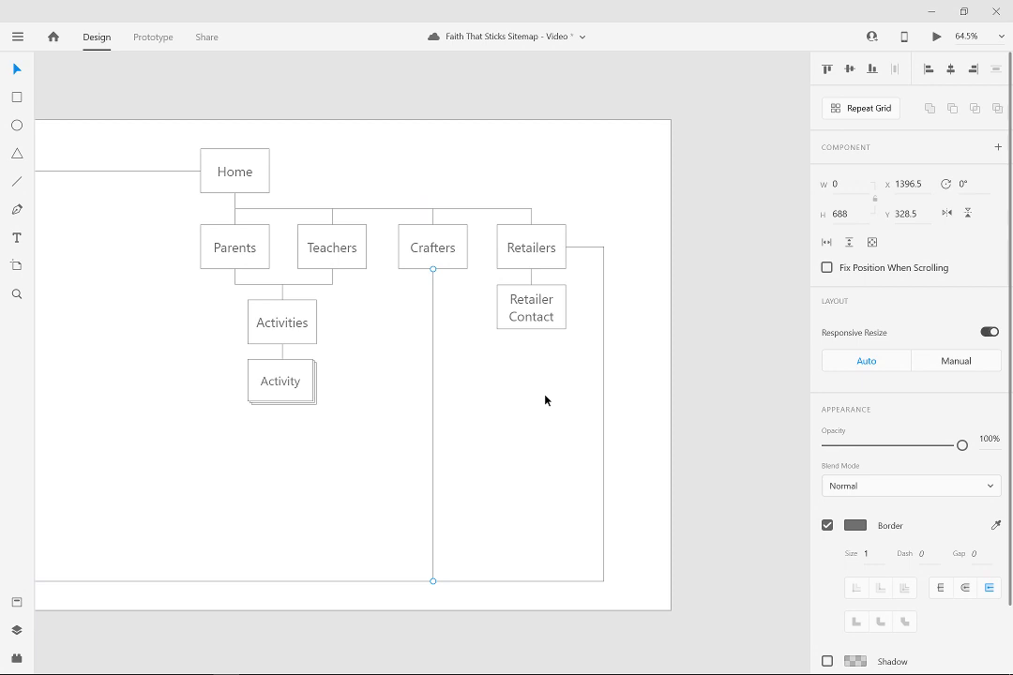
pyautogui.click(545, 401)
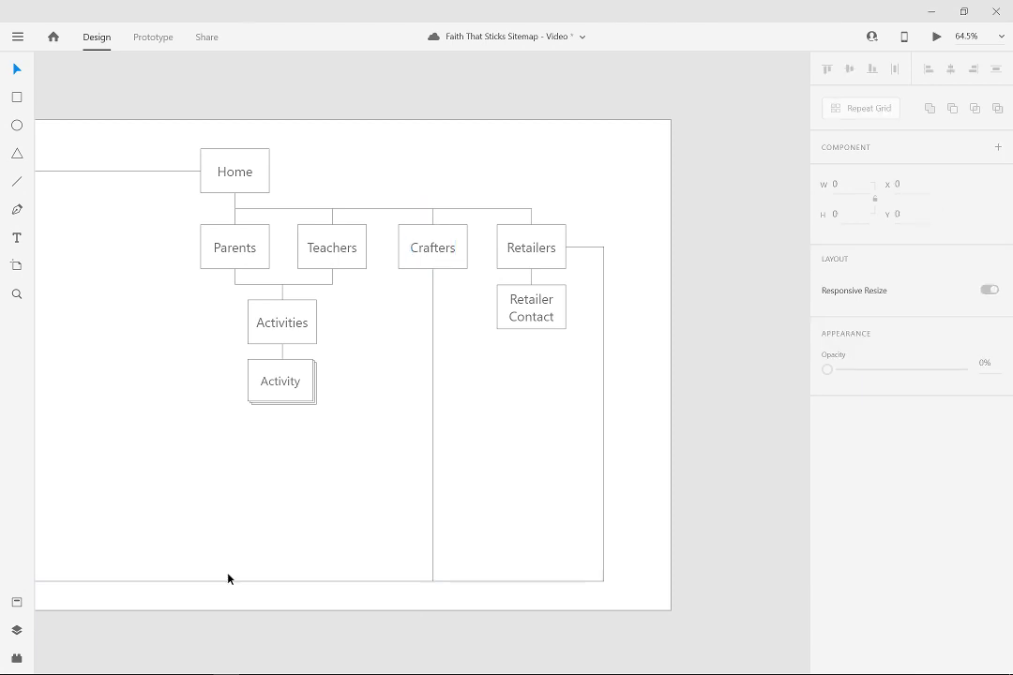
pyautogui.moveTo(326, 465); pyautogui.dragTo(346, 462)
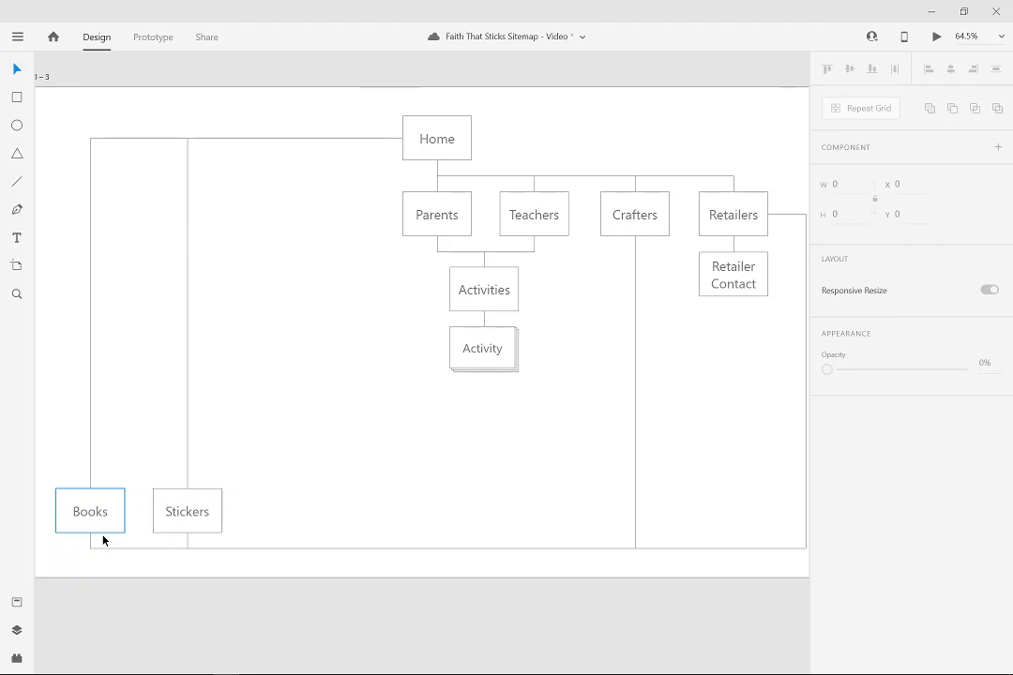
pyautogui.moveTo(665, 424); pyautogui.dragTo(547, 420)
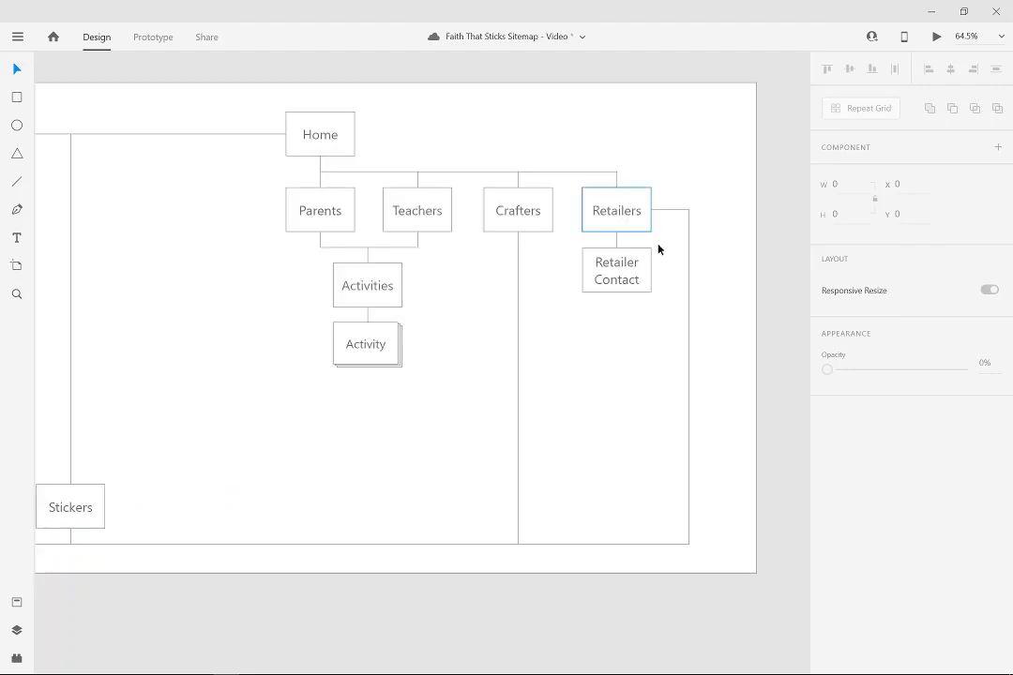
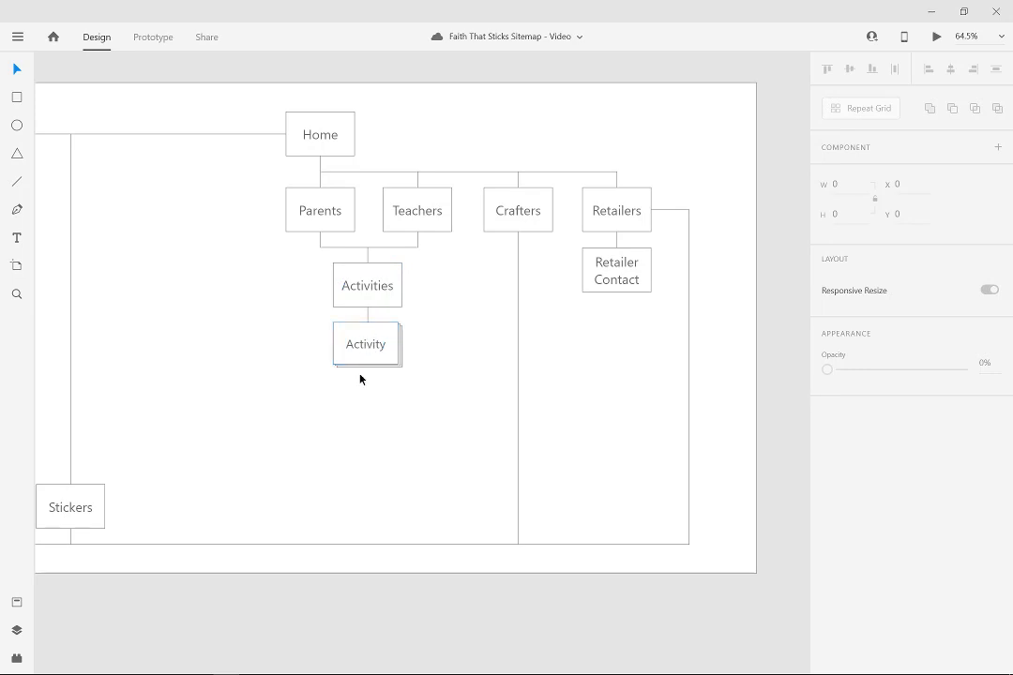
# Duplicate the Activities–Activity connector to below Activity, stretching it from the stacked boxes to the lower horizontal line, and save the document.
pyautogui.click(368, 319)
pyautogui.moveTo(368, 319); pyautogui.dragTo(371, 549)
pyautogui.press('Escape')
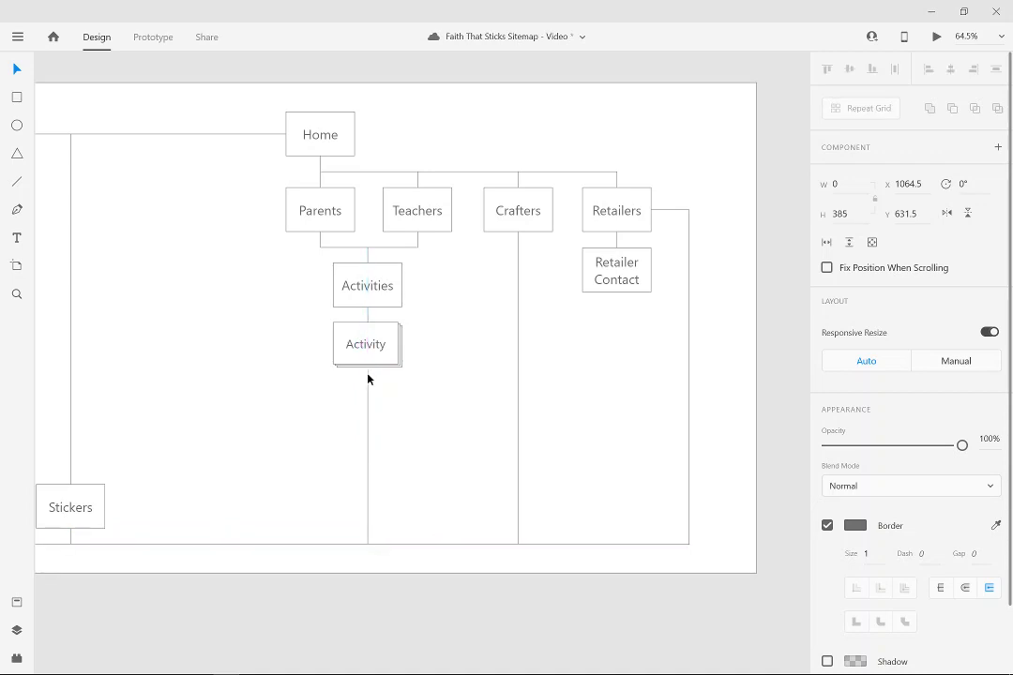
pyautogui.scroll(5, 368, 379)
pyautogui.click(368, 367)
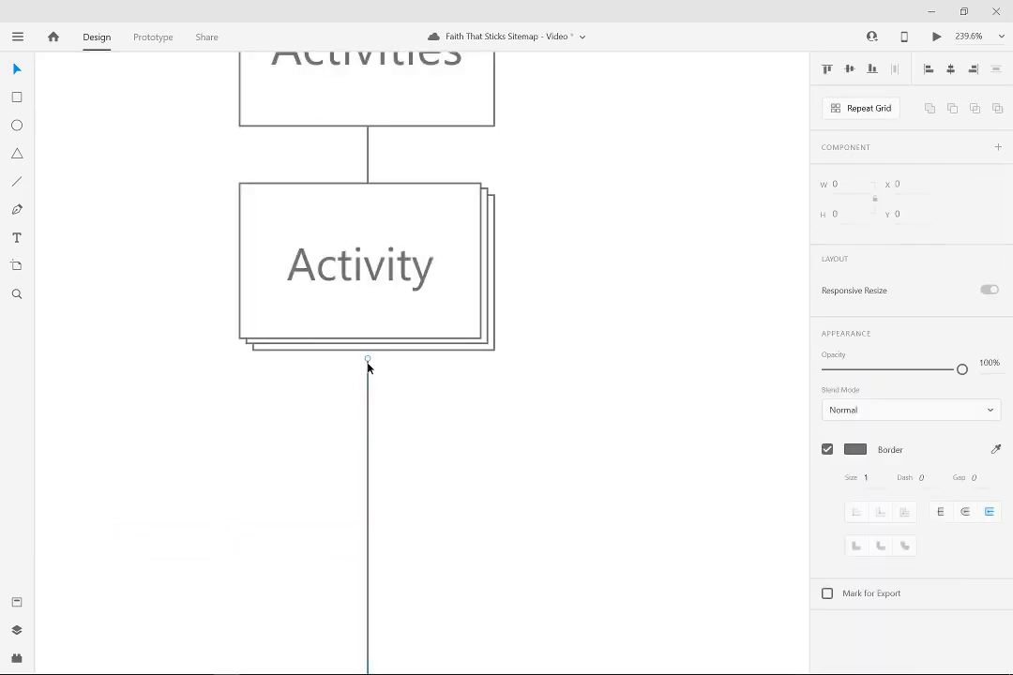
pyautogui.moveTo(368, 363); pyautogui.dragTo(368, 353)
pyautogui.click(424, 455)
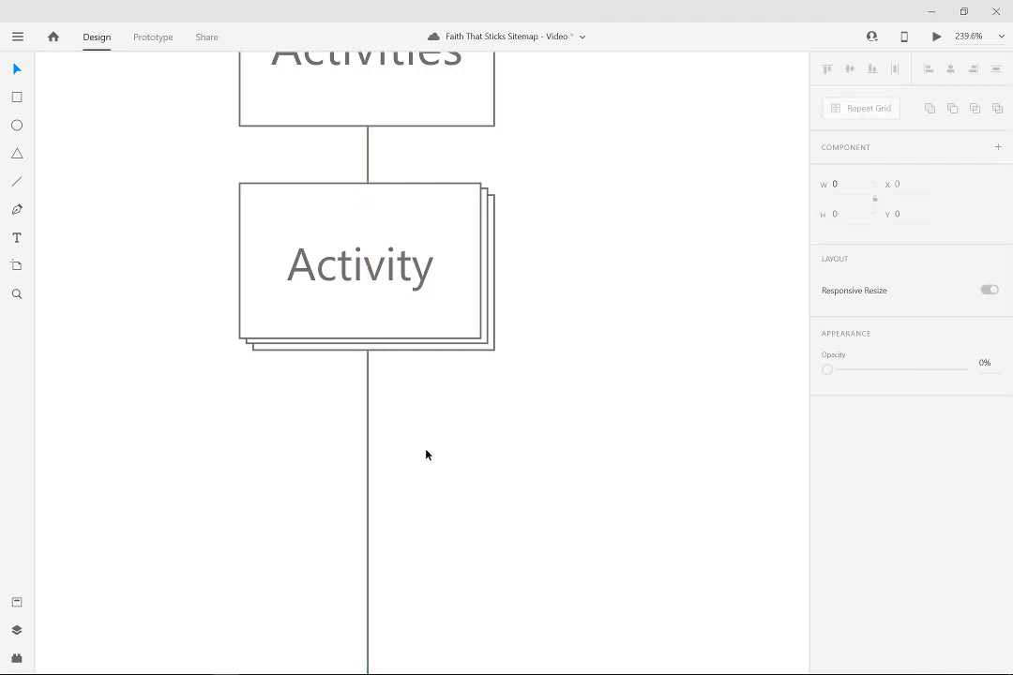
pyautogui.scroll(-4, 425, 459)
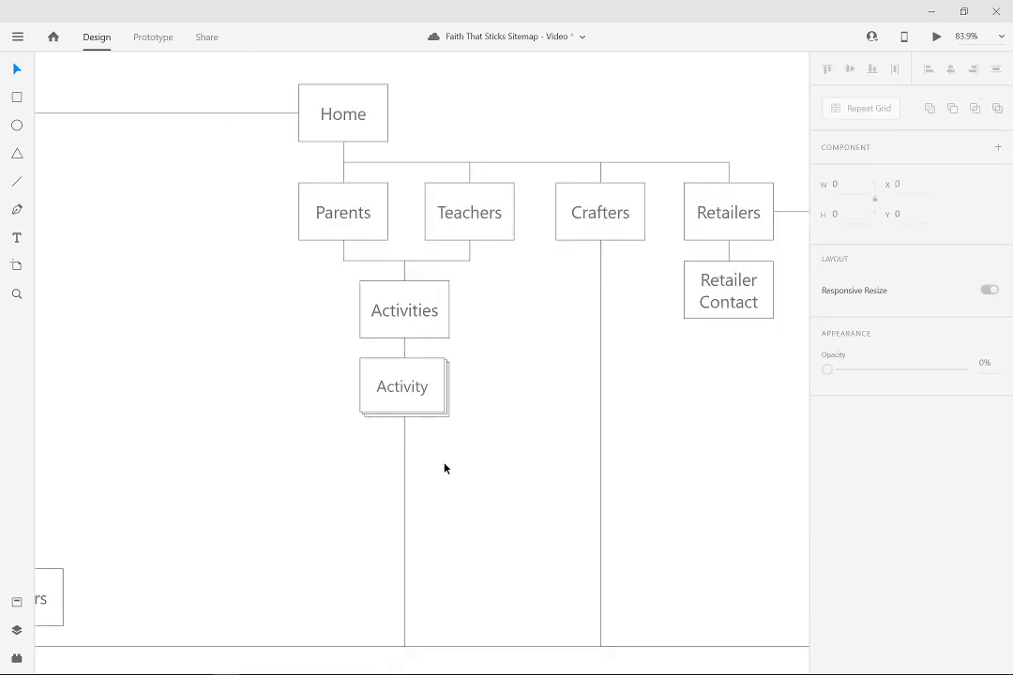
pyautogui.scroll(-3, 445, 468)
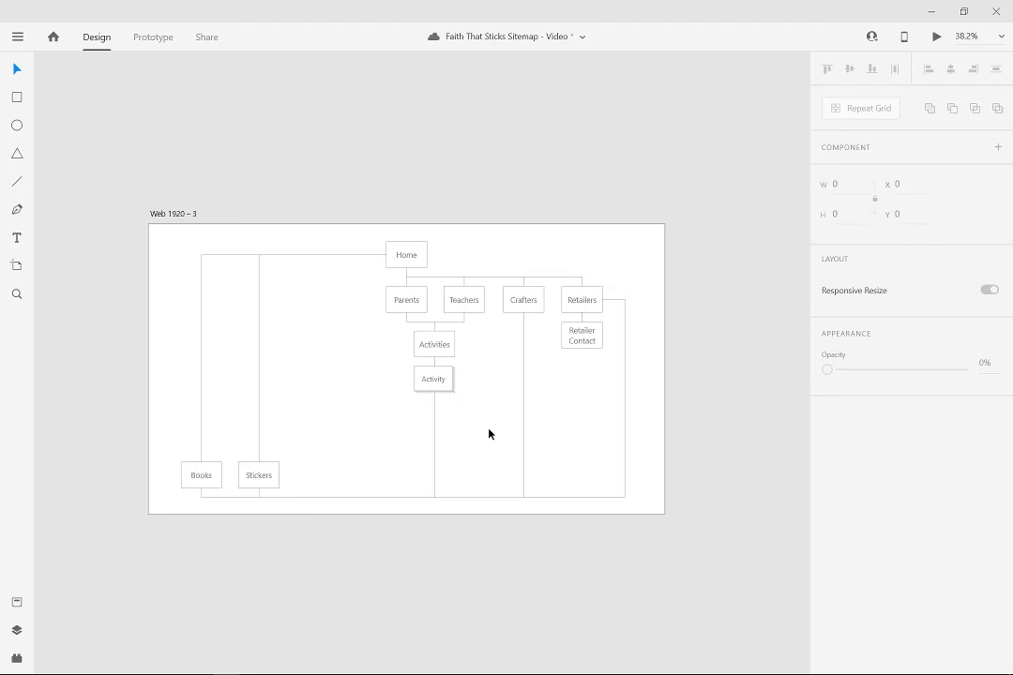
pyautogui.hotkey('ctrl', 's')
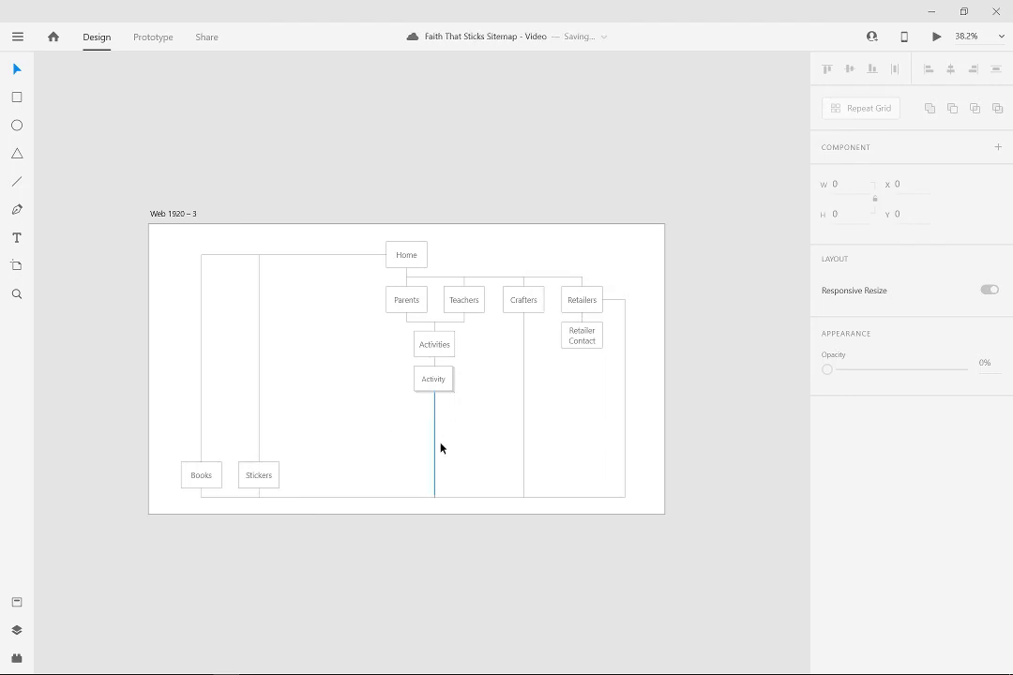
# Duplicate the Crafters vertical line to X 1229.5 under Teachers and to X 905.5 under Parents.
pyautogui.click(524, 417)
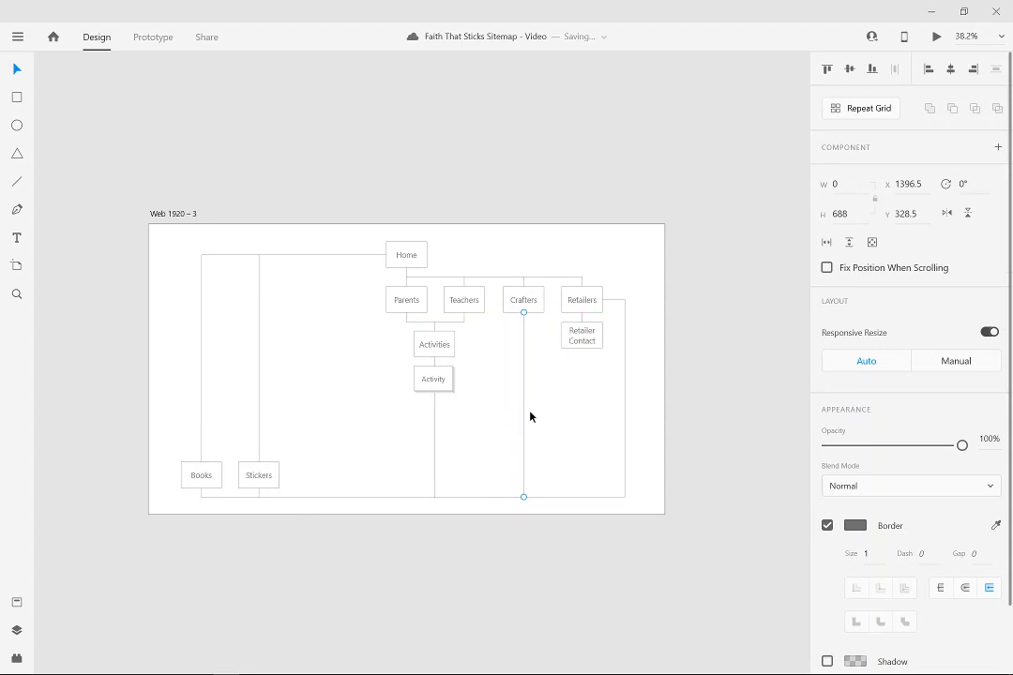
pyautogui.moveTo(526, 416); pyautogui.dragTo(479, 413)
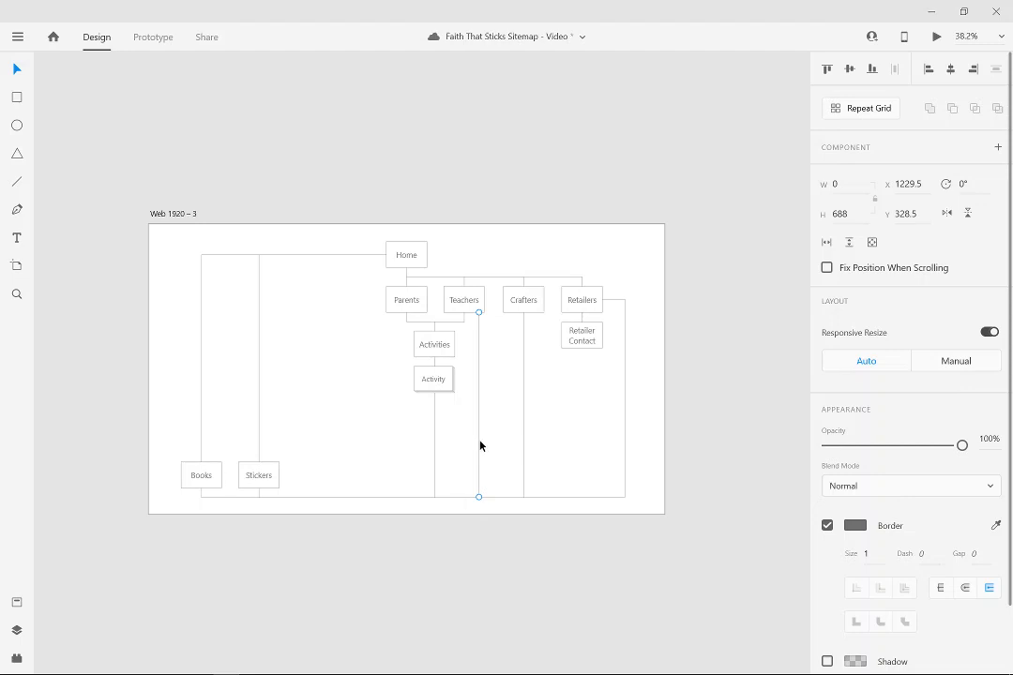
pyautogui.moveTo(480, 446); pyautogui.dragTo(394, 444)
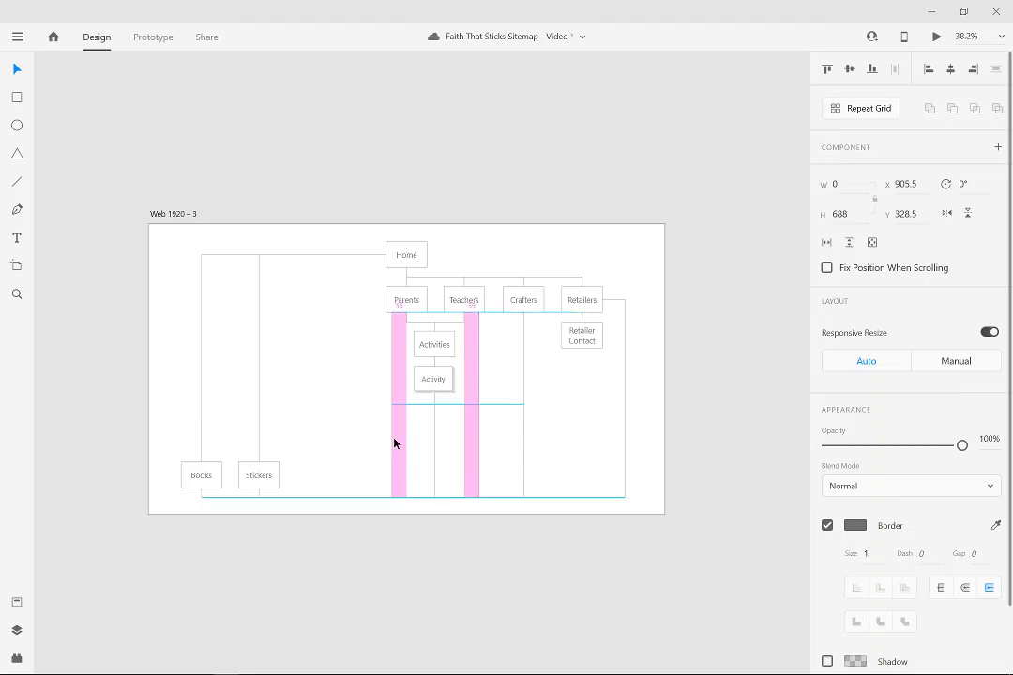
pyautogui.click(683, 445)
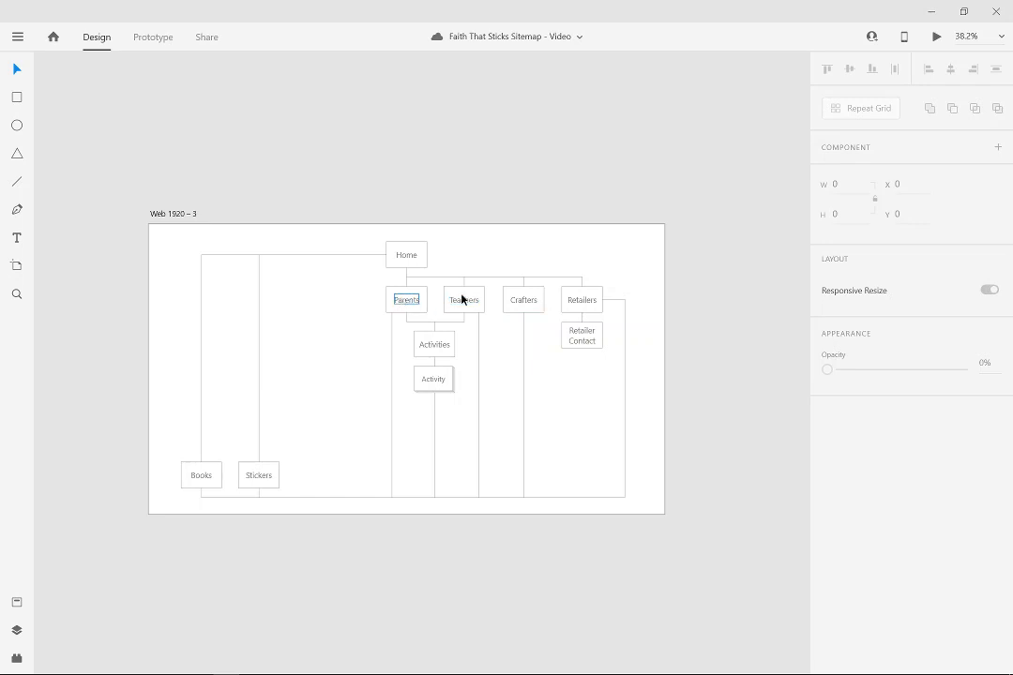
pyautogui.doubleClick(440, 347)
pyautogui.click(434, 386)
pyautogui.doubleClick(527, 298)
pyautogui.doubleClick(583, 333)
# Shift all sitemap boxes and connectors together so they sit horizontally centred on the artboard, and save the document.
pyautogui.moveTo(650, 557); pyautogui.dragTo(157, 242)
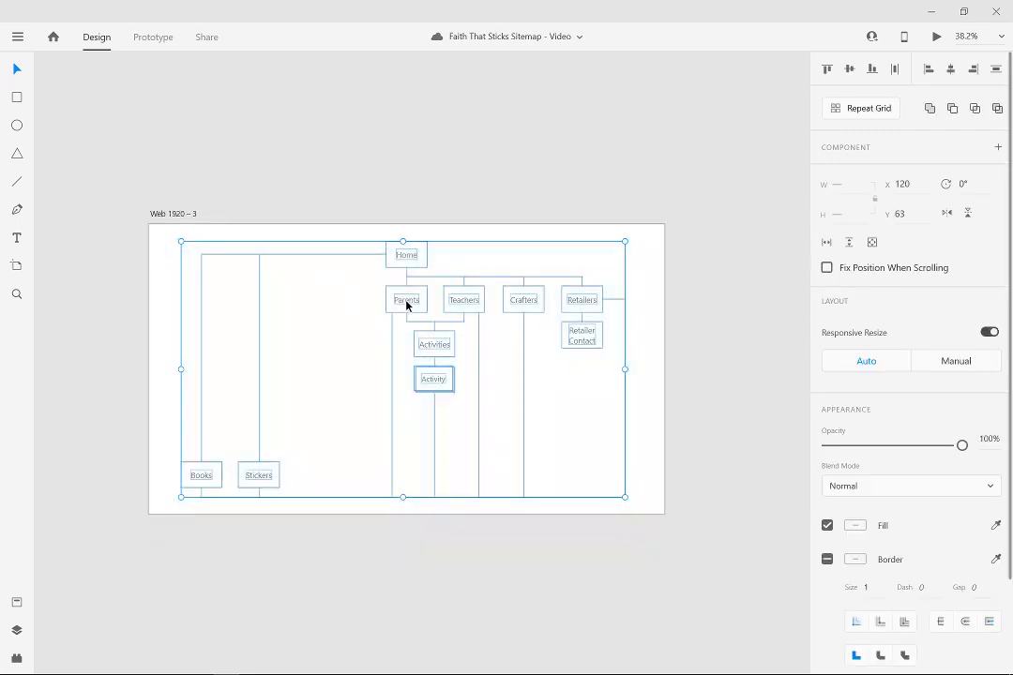
pyautogui.moveTo(407, 303); pyautogui.dragTo(434, 351)
pyautogui.press('Left')
pyautogui.press('Left')
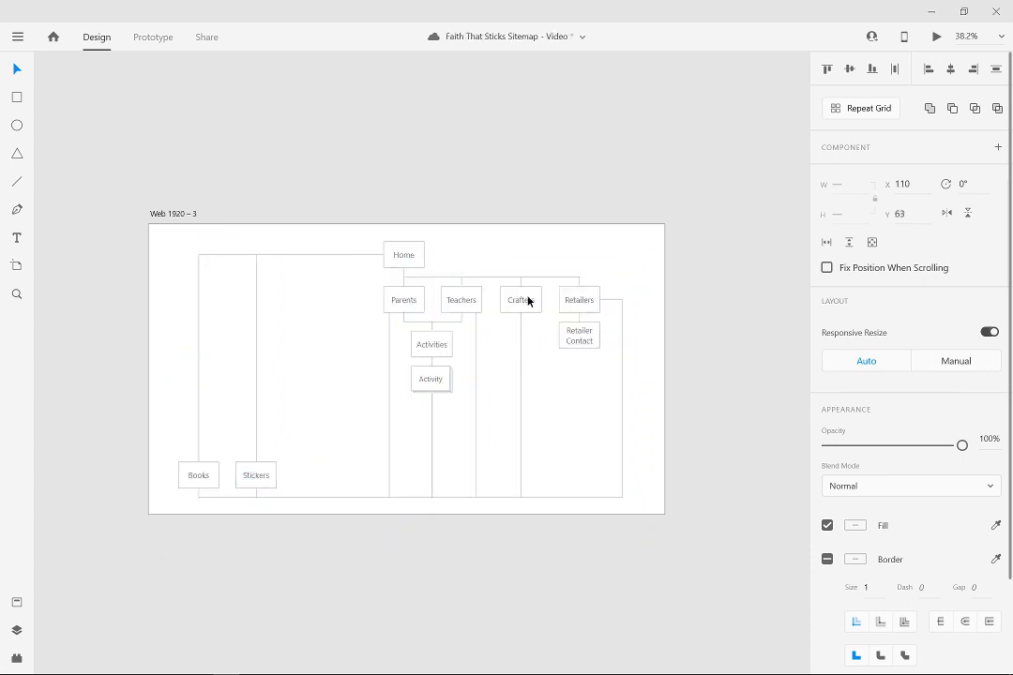
pyautogui.moveTo(532, 297)
pyautogui.mouseDown()
pyautogui.moveTo(522, 298)
pyautogui.moveTo(536, 300)
pyautogui.mouseUp()
pyautogui.click(543, 577)
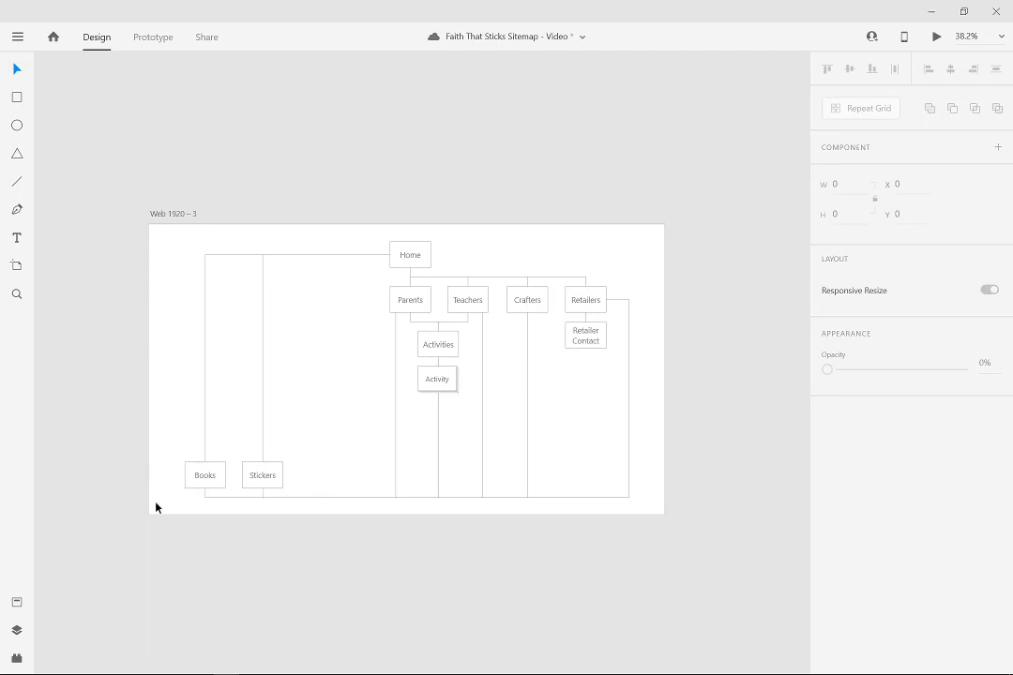
pyautogui.hotkey('ctrl', 's')
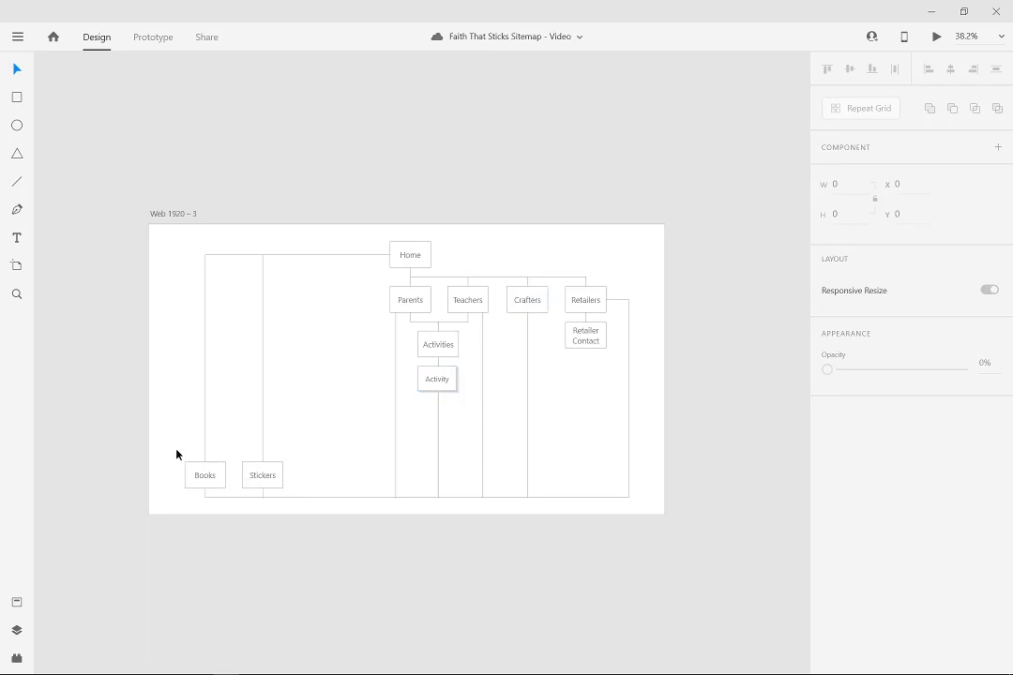
# Draw a large triangle over the sitemap, about 1433 by 1241 px.
pyautogui.click(18, 154)
pyautogui.moveTo(397, 204)
pyautogui.mouseDown()
pyautogui.moveTo(416, 222)
pyautogui.moveTo(202, 240)
pyautogui.moveTo(231, 136)
pyautogui.moveTo(286, 123)
pyautogui.moveTo(271, 123)
pyautogui.mouseUp()
pyautogui.click(17, 69)
pyautogui.moveTo(381, 120); pyautogui.dragTo(392, 307)
pyautogui.moveTo(457, 335); pyautogui.dragTo(799, 526)
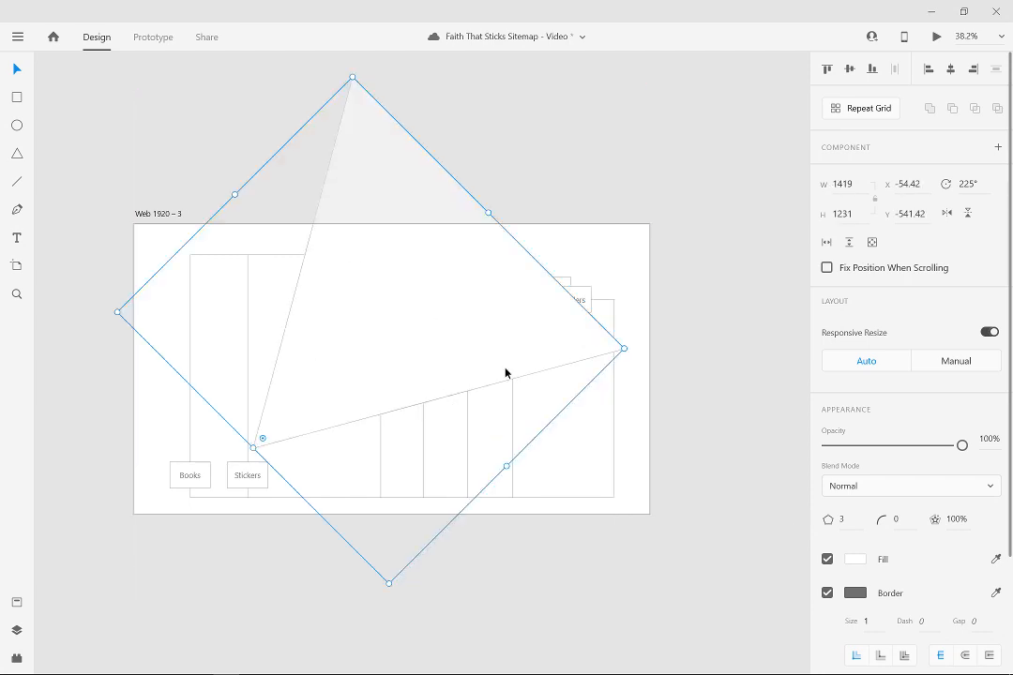
pyautogui.moveTo(505, 373); pyautogui.dragTo(391, 358)
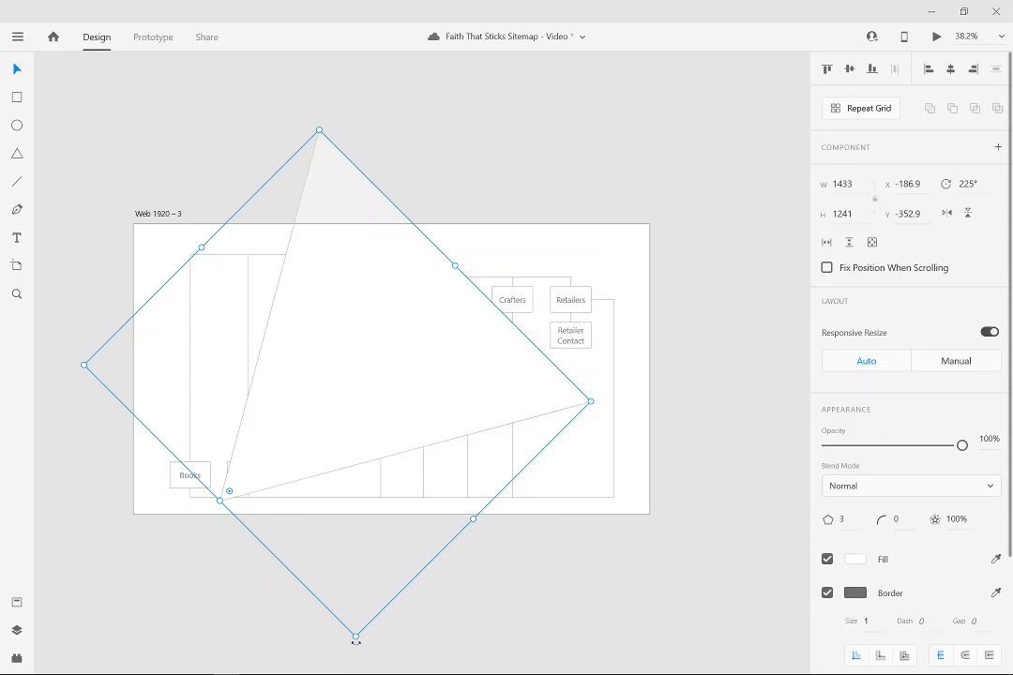
# Rotate the triangle to 180° so it points down, and shrink it to about 391 by 338 px over the Activities boxes.
pyautogui.moveTo(356, 637); pyautogui.dragTo(384, 448)
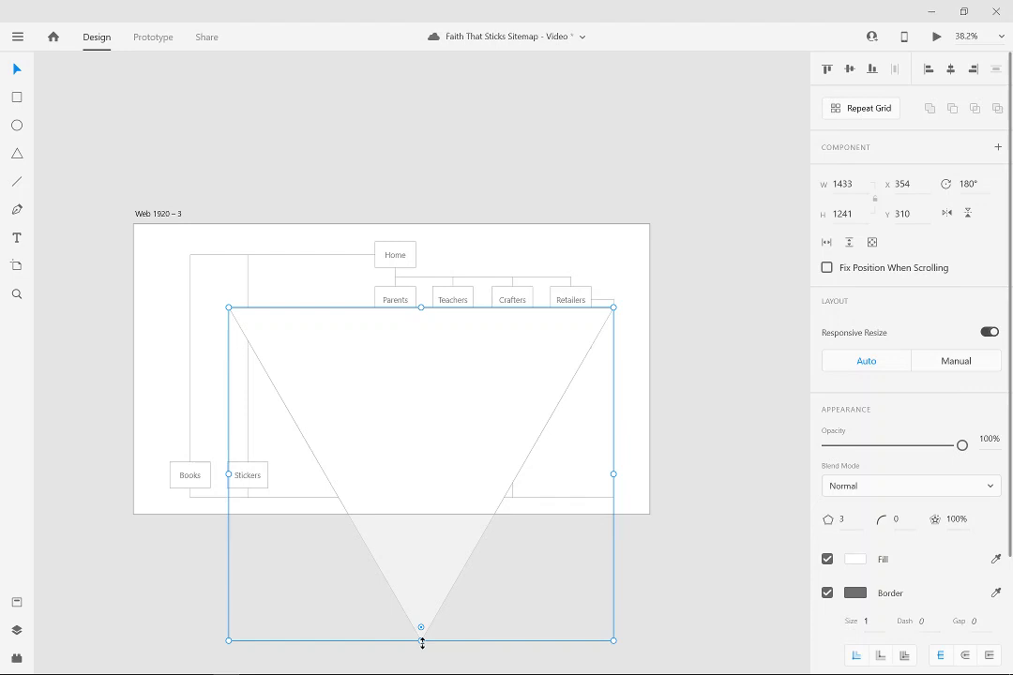
pyautogui.moveTo(422, 641); pyautogui.dragTo(422, 412)
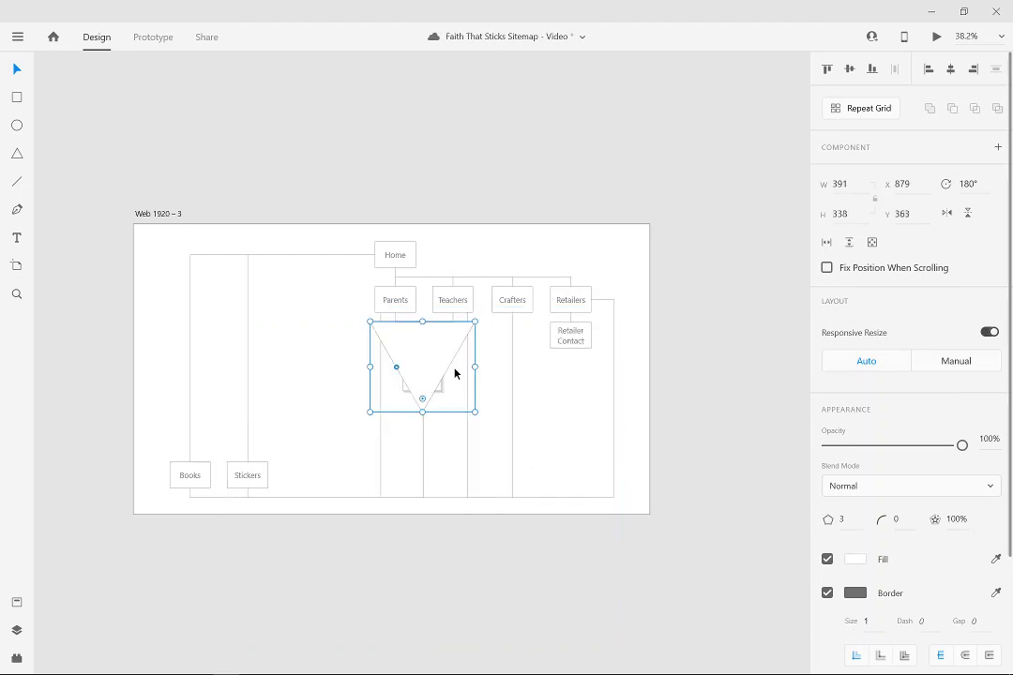
# Remove the triangle's fill and move it off the artboard, above the Home box.
pyautogui.click(827, 562)
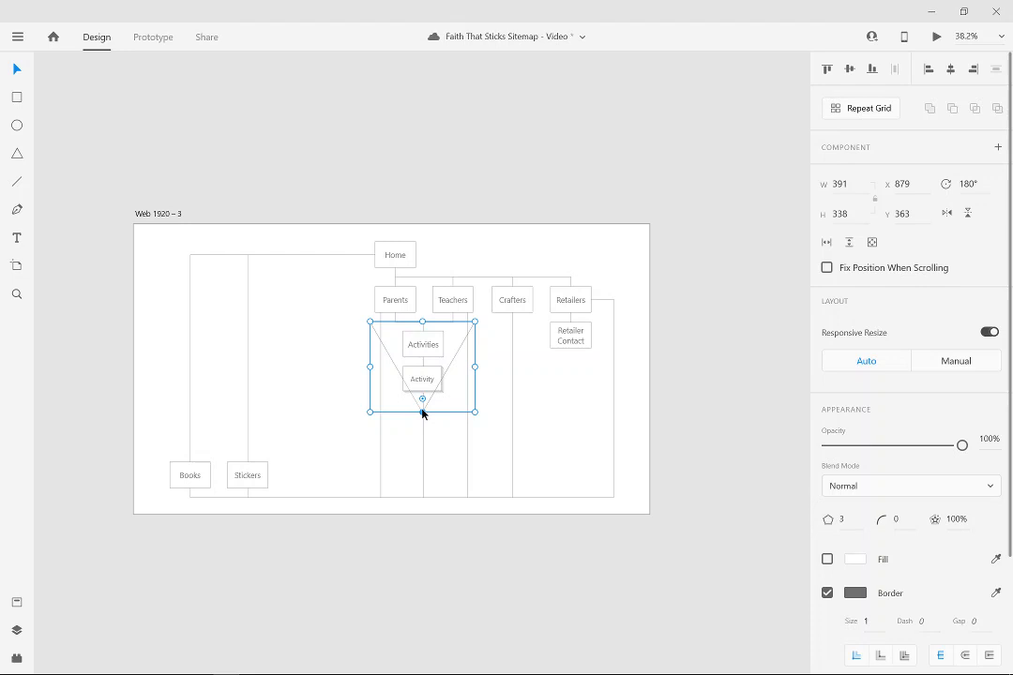
pyautogui.moveTo(422, 413); pyautogui.dragTo(397, 190)
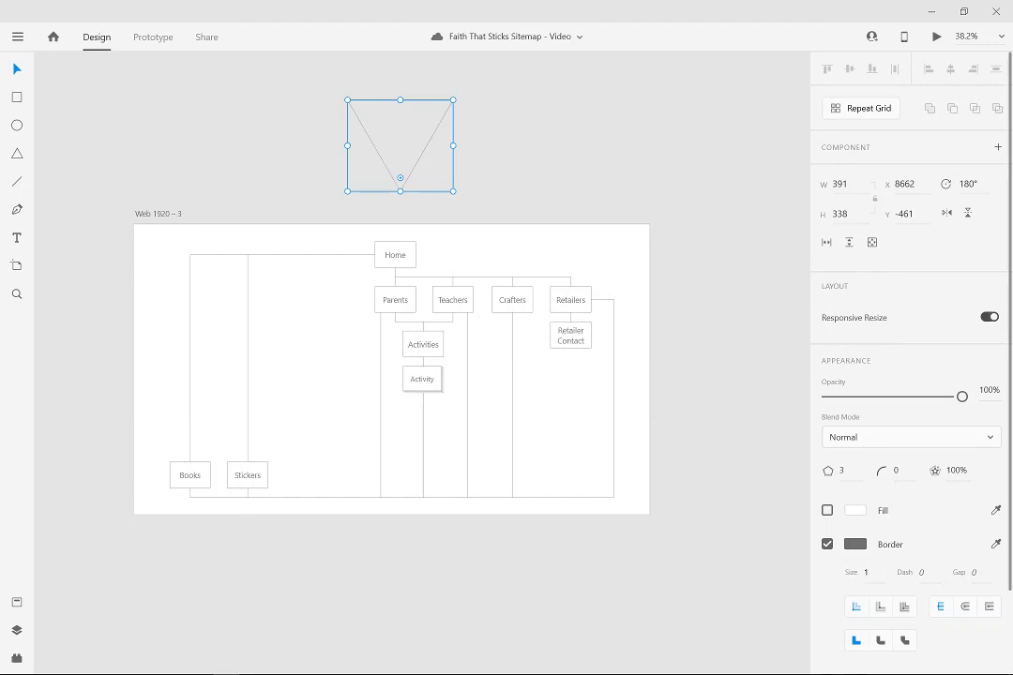
# Switch to the browser window with the Faith That Sticks Survey Questions document in Google Docs.
pyautogui.moveTo(145, 664)
pyautogui.click(225, 625)
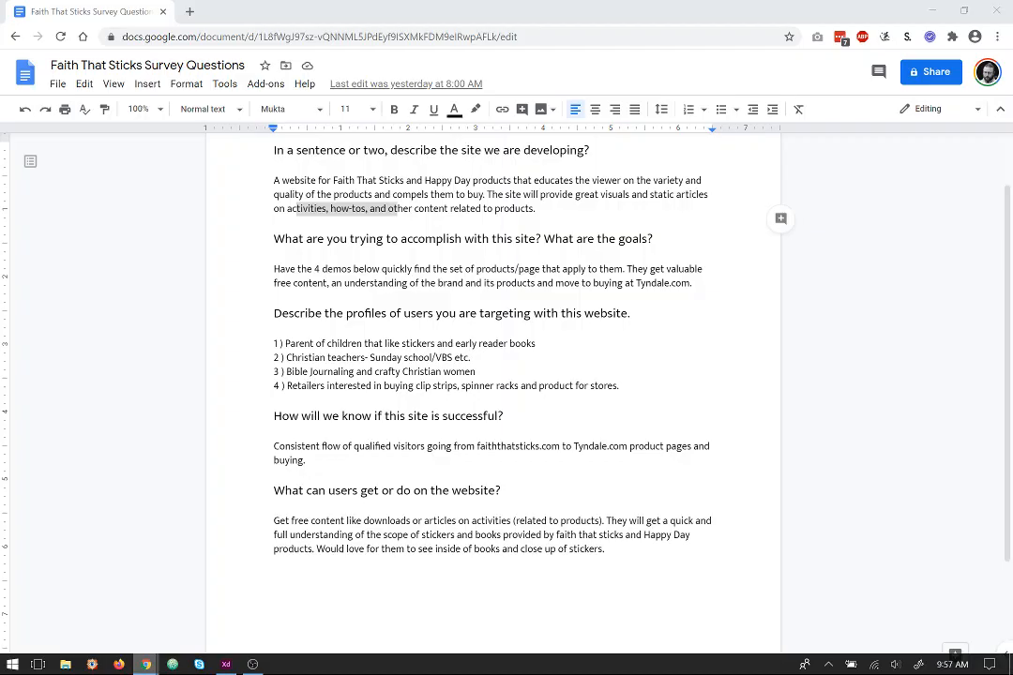
# Switch back to the sitemap in Adobe XD, delete the triangle above the artboard and save the document.
pyautogui.click(470, 358)
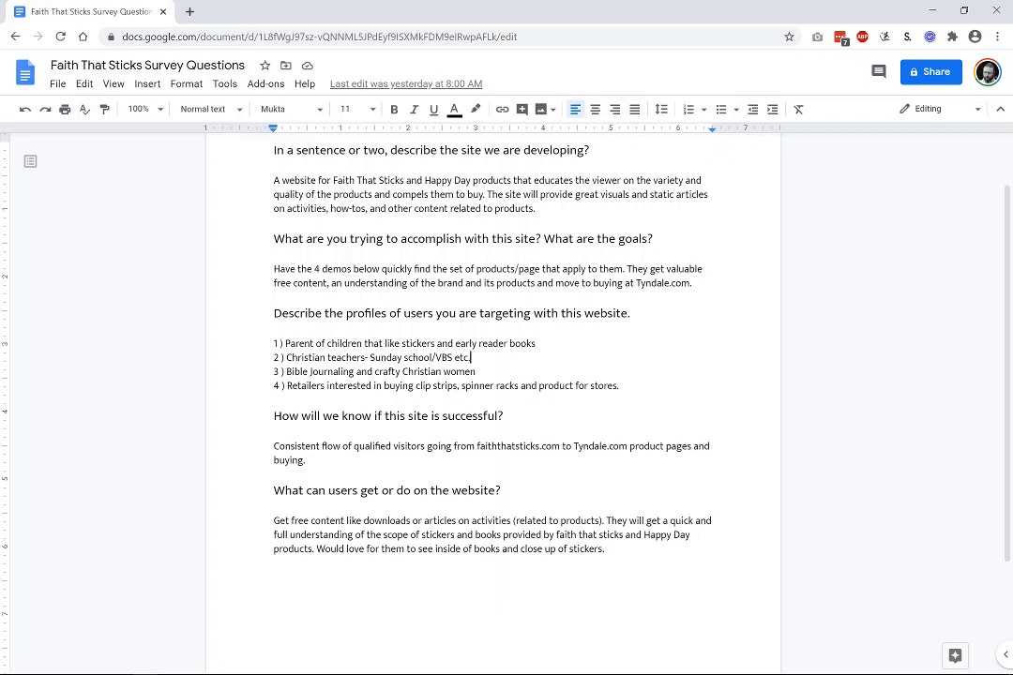
pyautogui.click(225, 664)
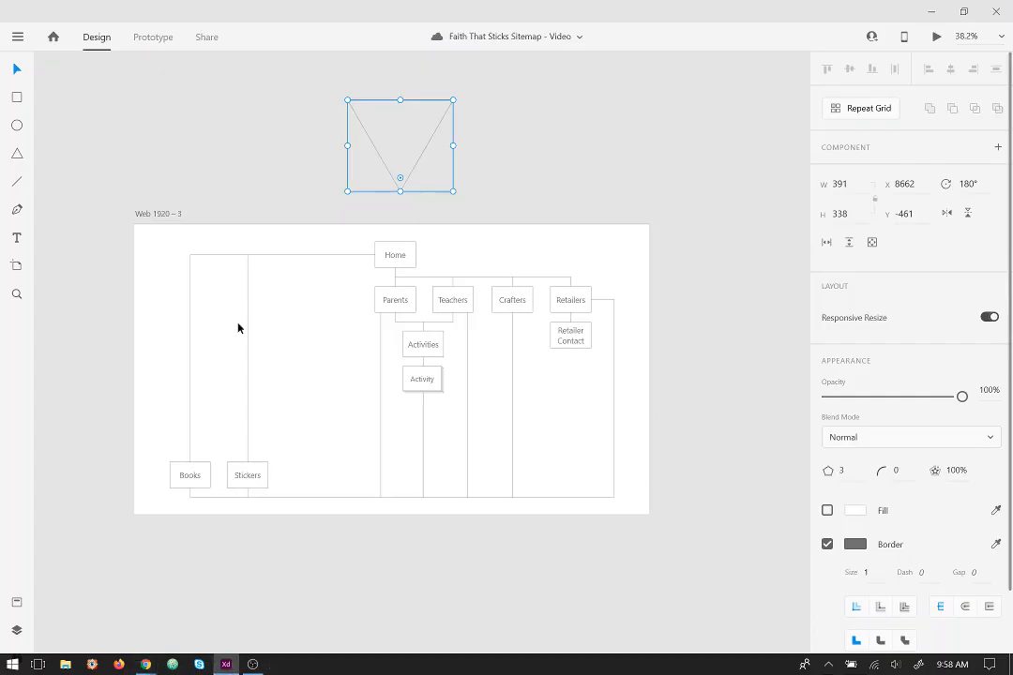
pyautogui.press('Delete')
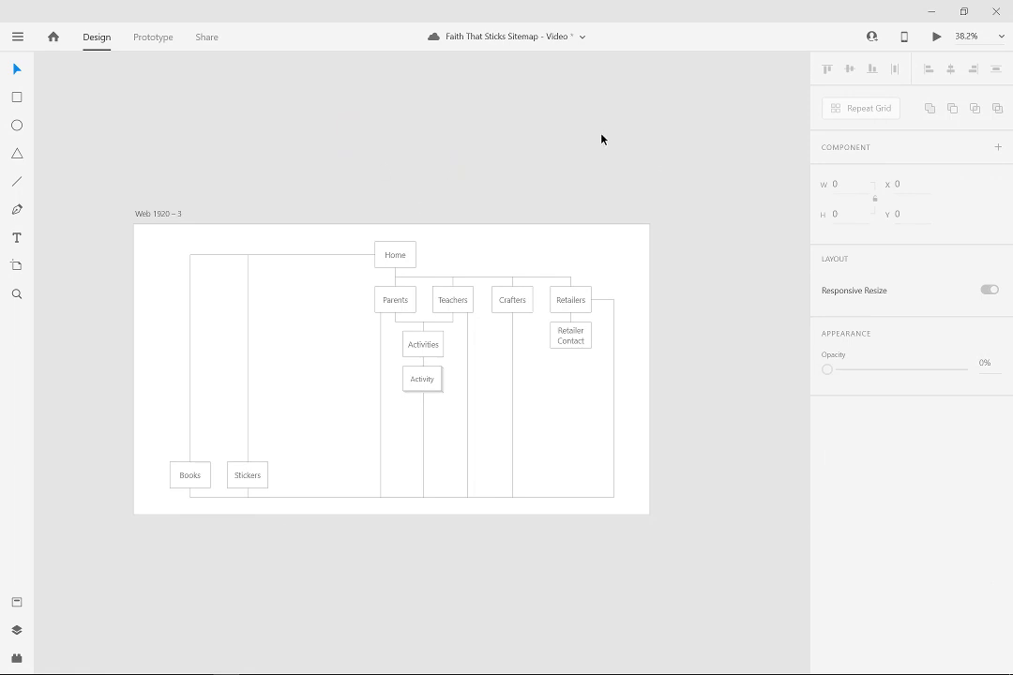
pyautogui.hotkey('ctrl', 's')
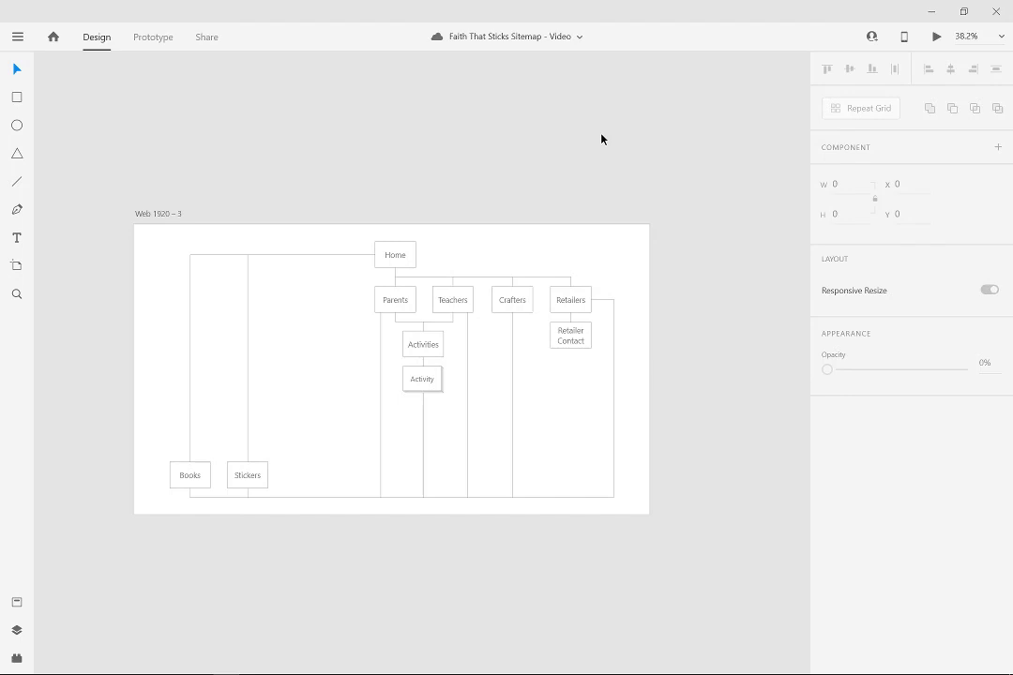
pyautogui.moveTo(367, 206); pyautogui.dragTo(420, 394)
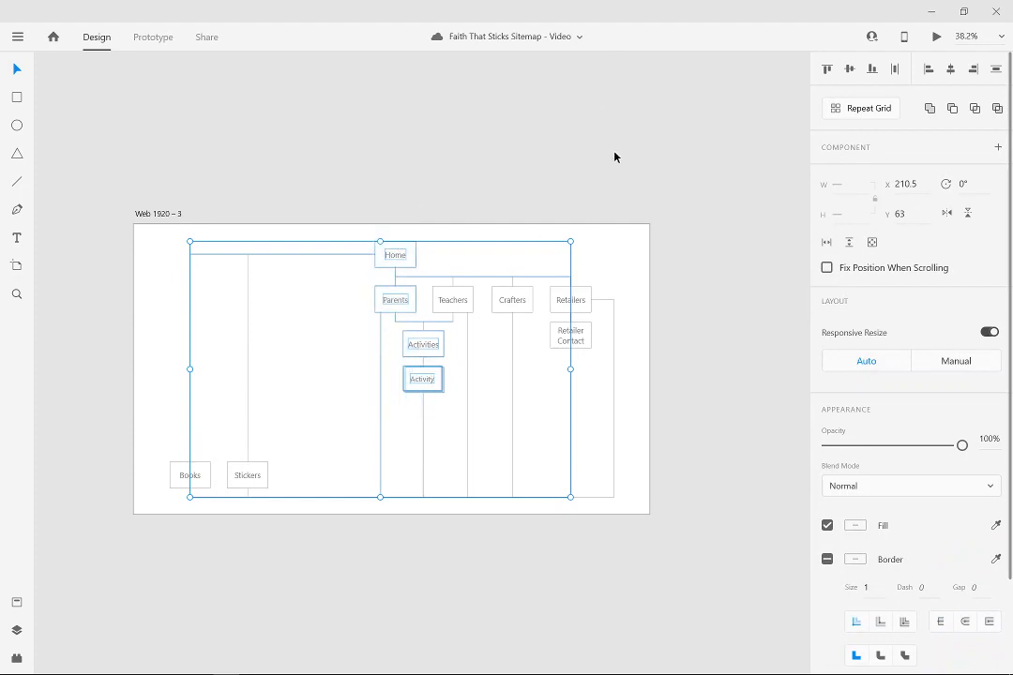
pyautogui.click(133, 177)
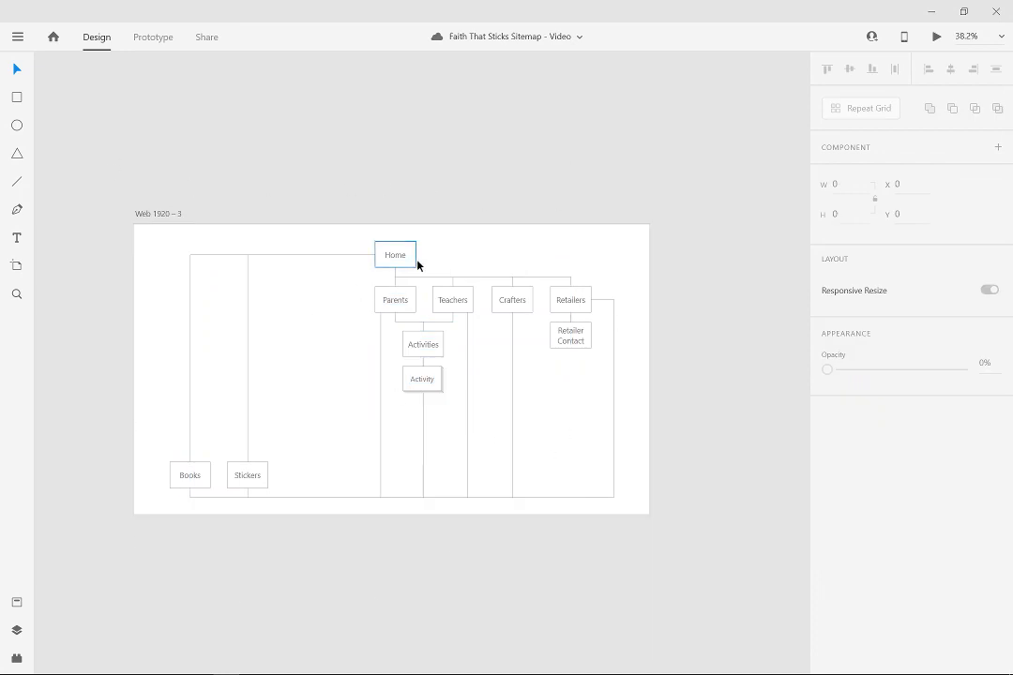